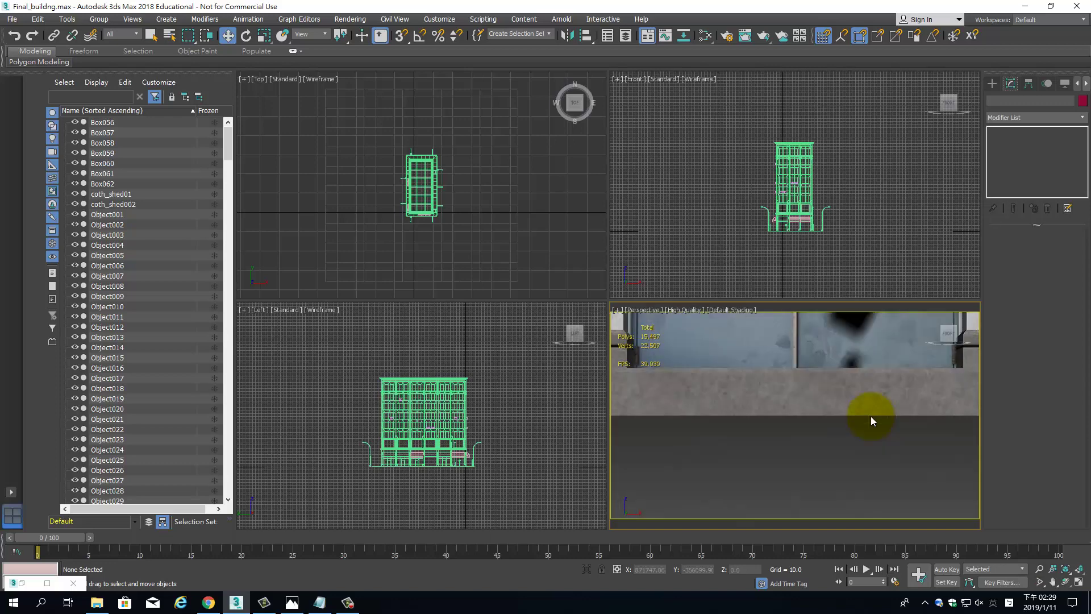
- Try adding a standard Skylight beside the ground plane in the enlarged perspective view, and undo its creation
{"action": "key", "text": "p"}
{"action": "middle_click_drag", "start_coordinate": [831, 410], "coordinate": [908, 403], "text": "alt"}
{"action": "key", "text": "alt+w"}
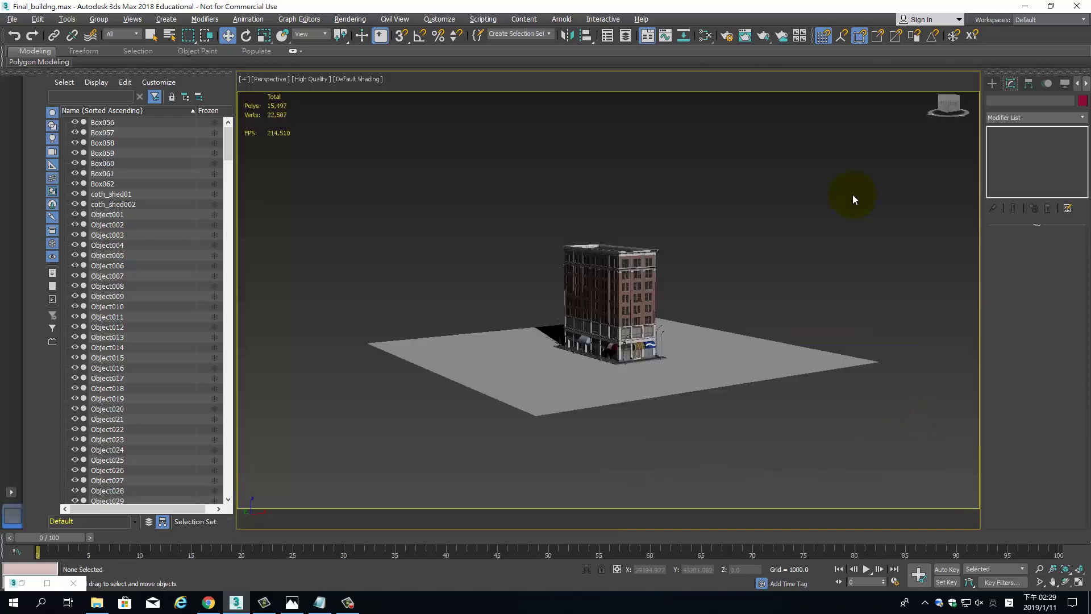
{"action": "left_click", "coordinate": [992, 83]}
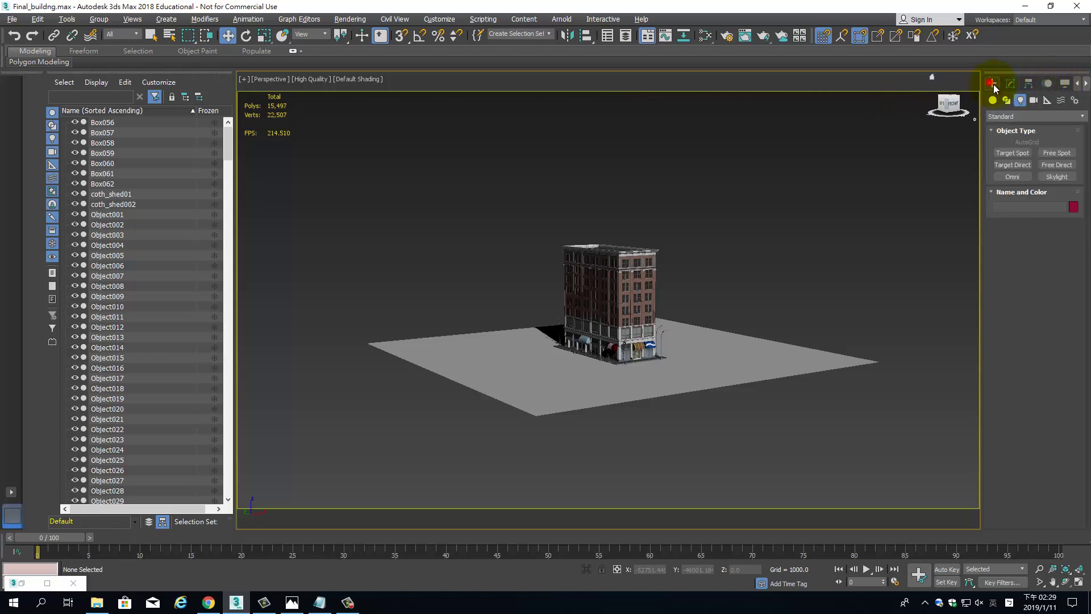
{"action": "left_click", "coordinate": [1020, 100]}
{"action": "left_click", "coordinate": [1055, 176]}
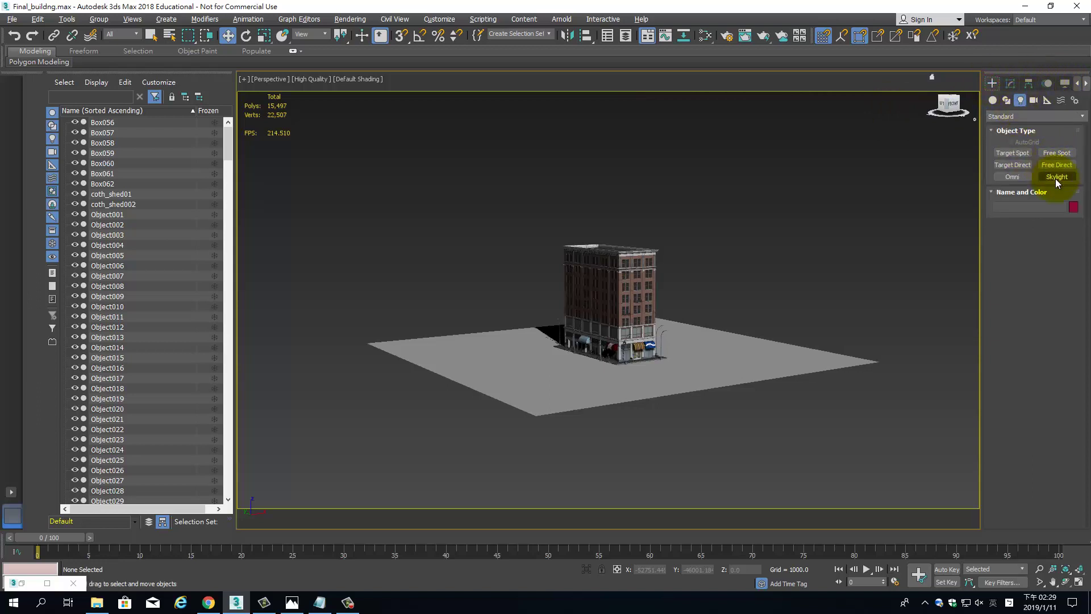
{"action": "left_click", "coordinate": [1055, 177]}
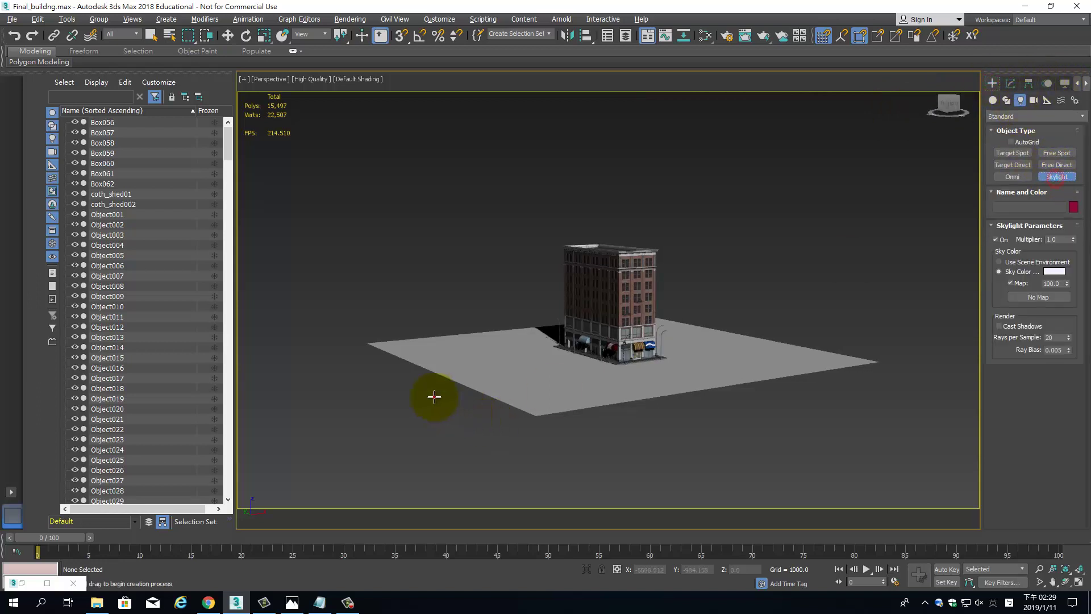
{"action": "left_click", "coordinate": [434, 392]}
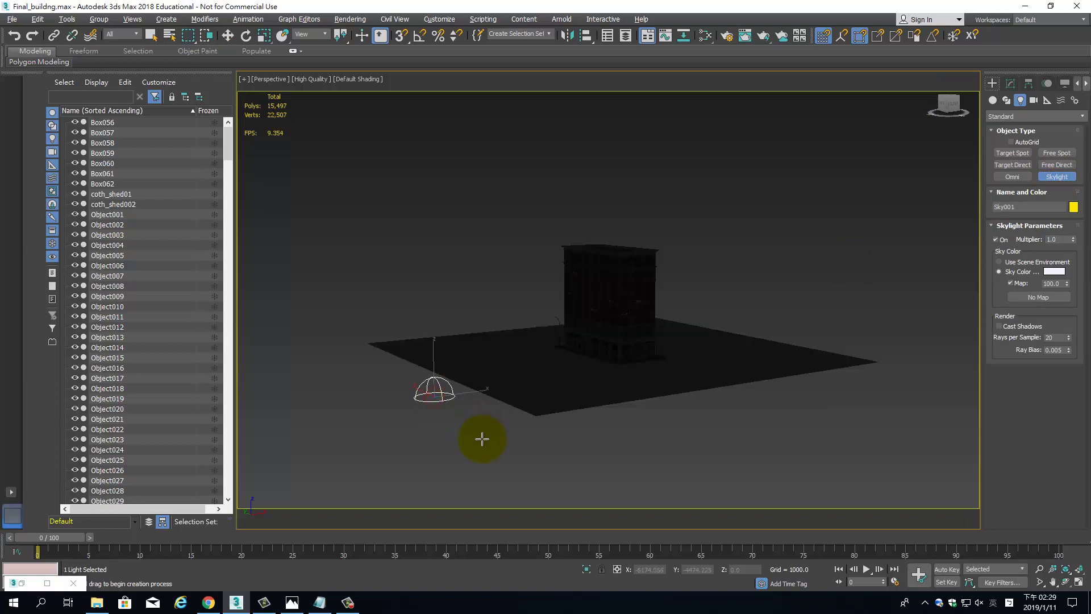
{"action": "key", "text": "ctrl+z"}
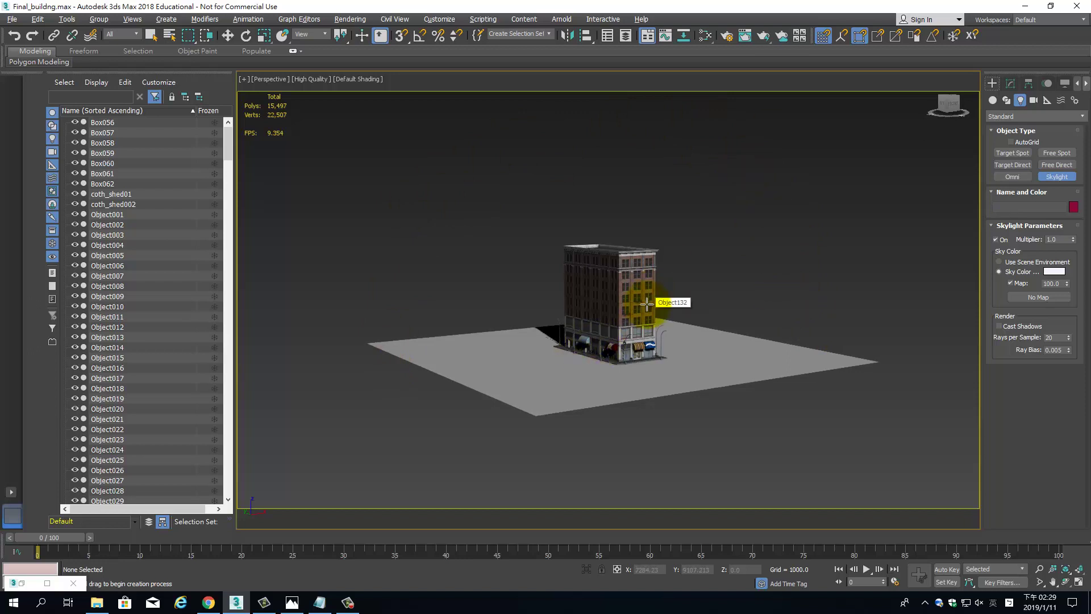
{"action": "right_click", "coordinate": [665, 164]}
- Try a Physical Material in the Slate Material Editor with the building's bitmap wired to Base Color Map, and delete the new material
{"action": "left_click", "coordinate": [704, 35]}
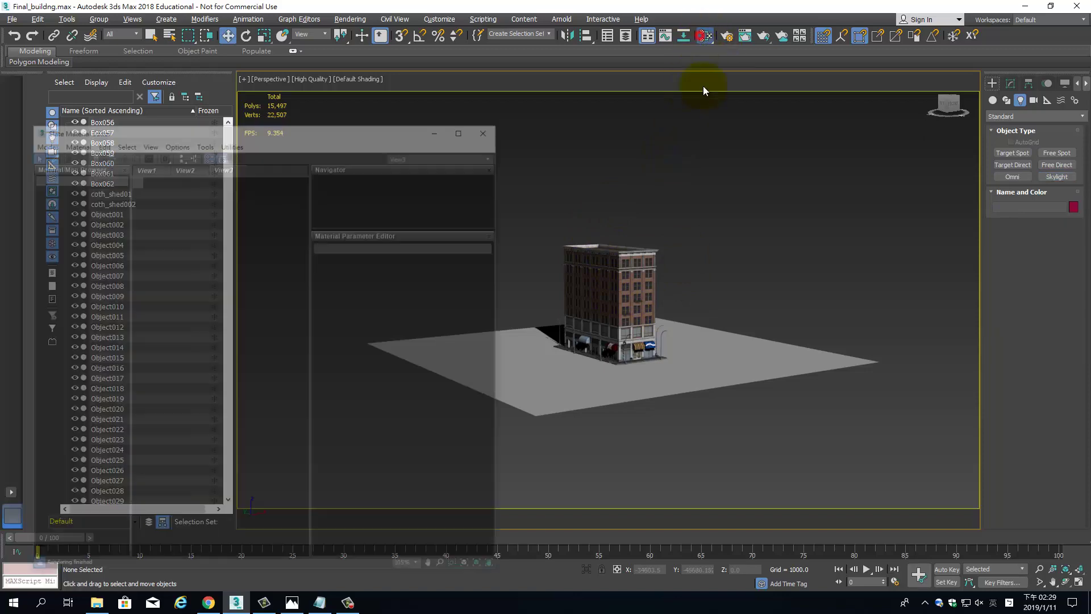
{"action": "middle_click_drag", "start_coordinate": [274, 201], "coordinate": [155, 235]}
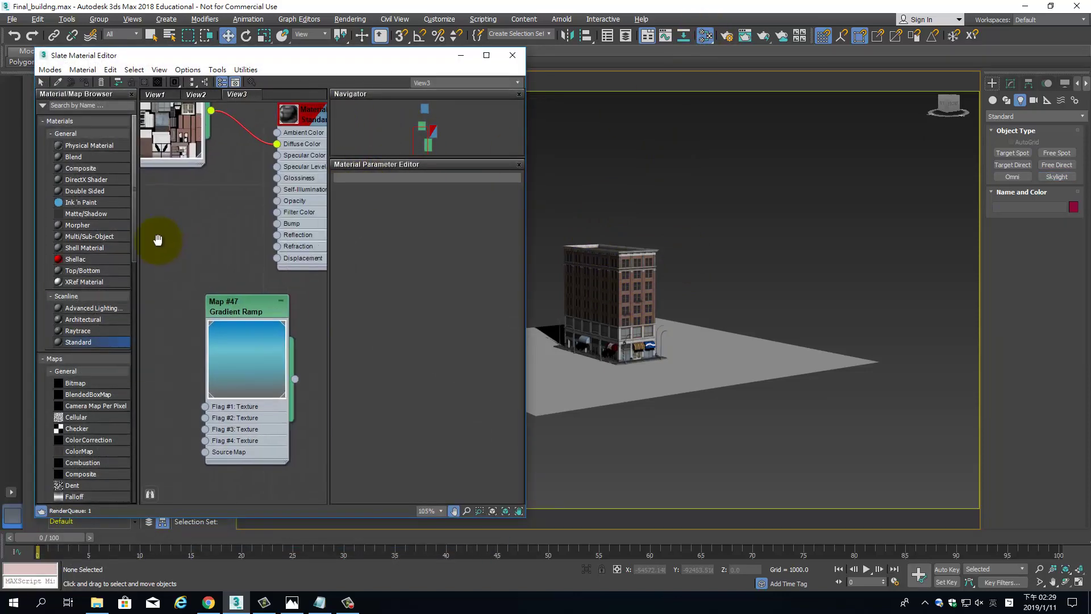
{"action": "scroll", "coordinate": [243, 232], "scroll_direction": "down", "scroll_amount": 2}
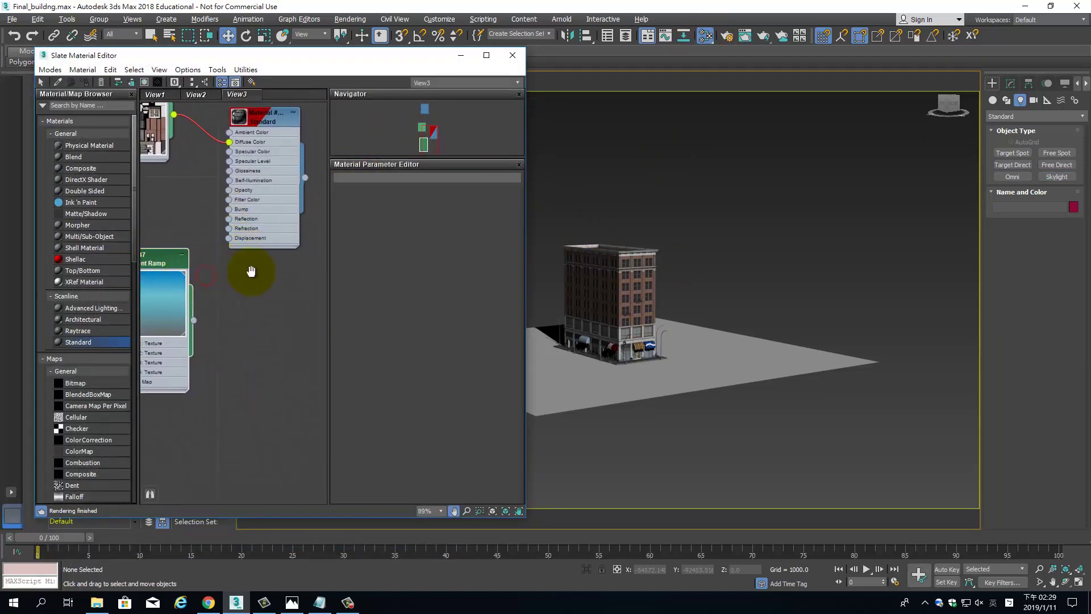
{"action": "middle_click_drag", "start_coordinate": [251, 270], "coordinate": [275, 234]}
{"action": "left_click", "coordinate": [90, 146]}
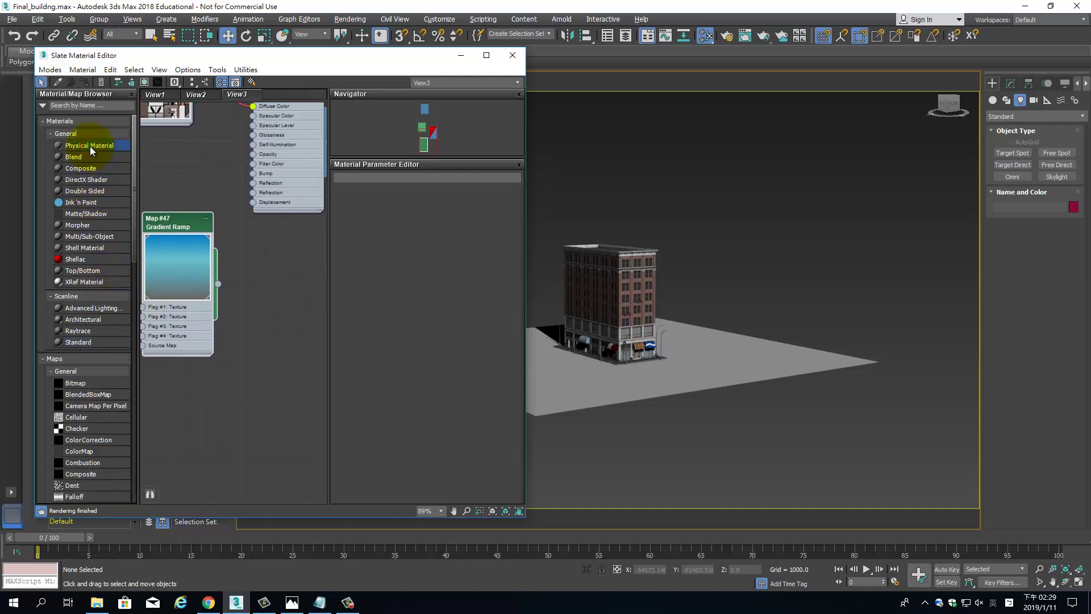
{"action": "left_click_drag", "start_coordinate": [89, 145], "coordinate": [296, 318]}
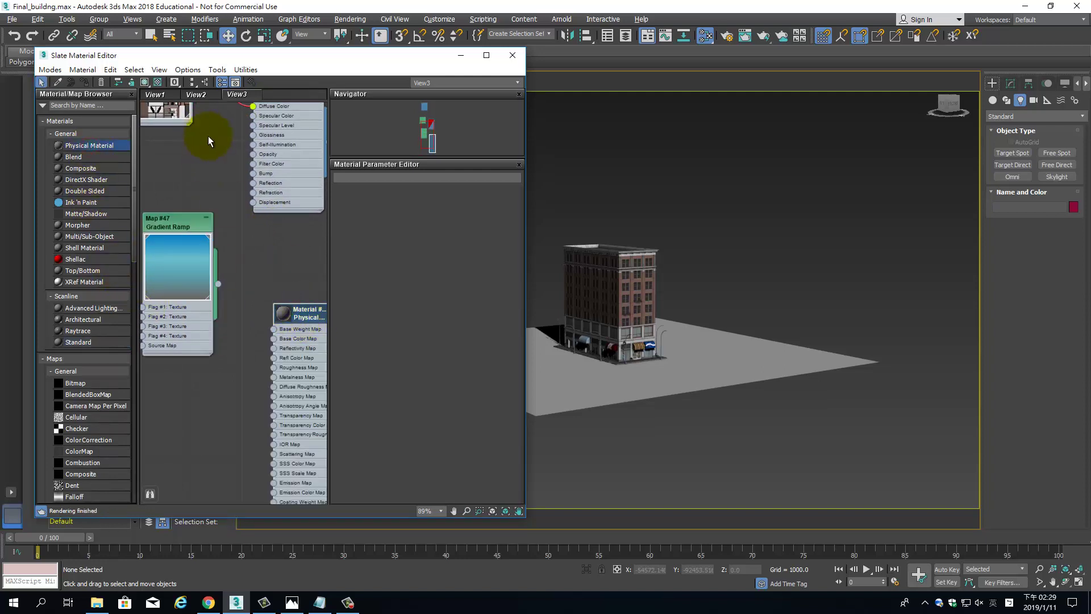
{"action": "scroll", "coordinate": [208, 142], "scroll_direction": "up", "scroll_amount": 3}
{"action": "left_click_drag", "start_coordinate": [199, 146], "coordinate": [275, 405]}
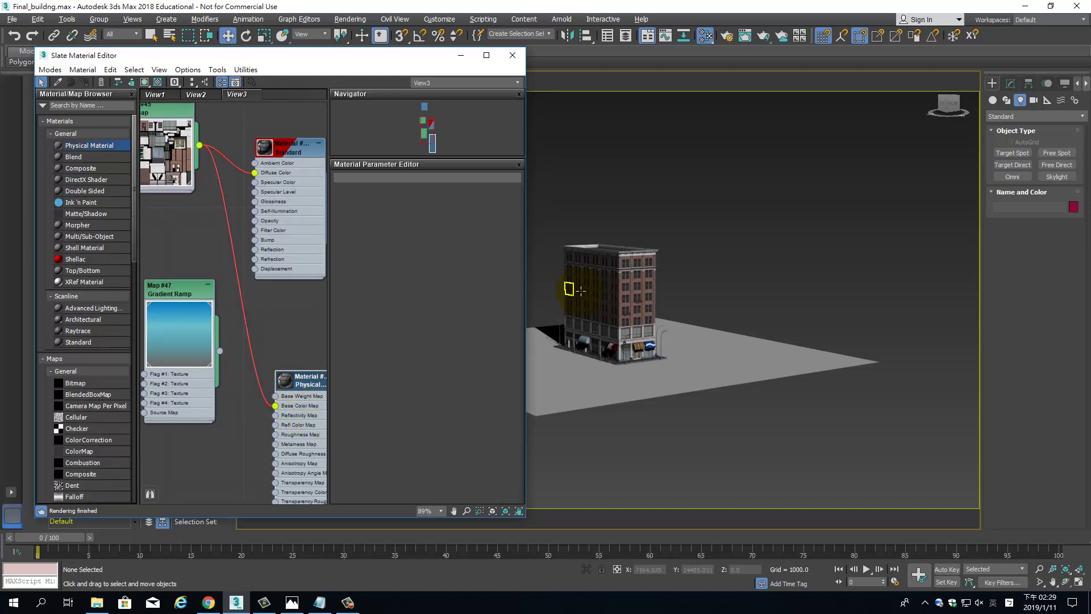
{"action": "left_click", "coordinate": [284, 422]}
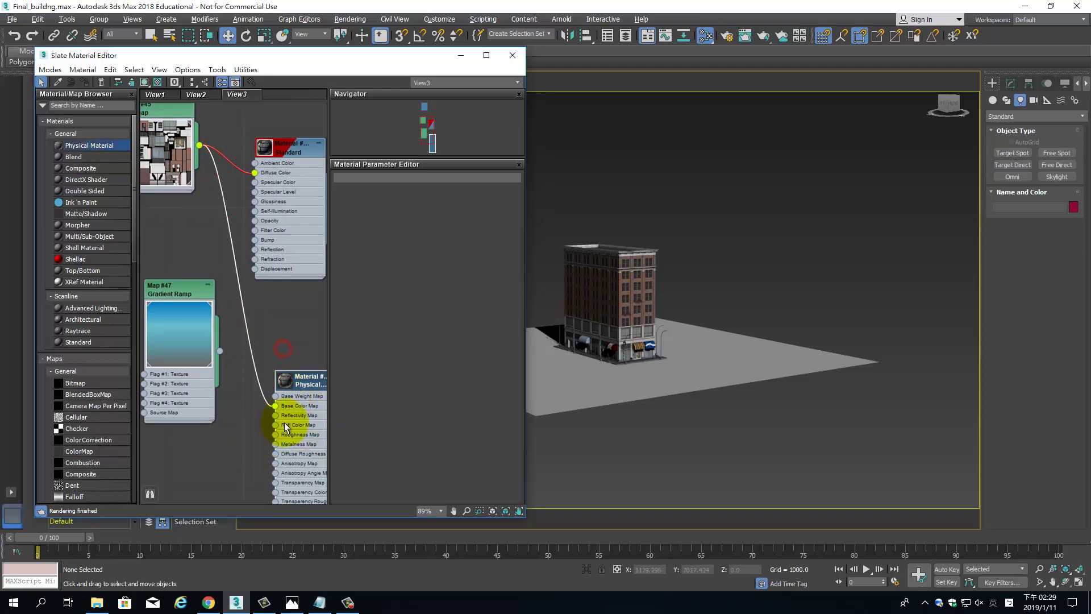
{"action": "key", "text": "Delete"}
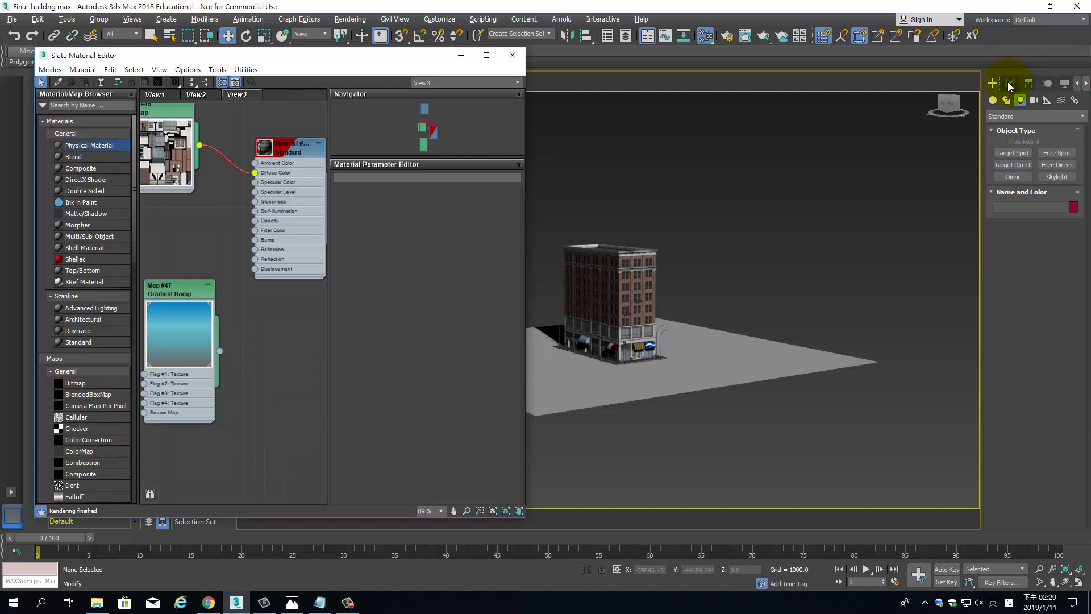
- Minimize the Slate Material Editor and create a standard Omni light well outside the building's upper-left corner in the Top view
{"action": "left_click", "coordinate": [1074, 100]}
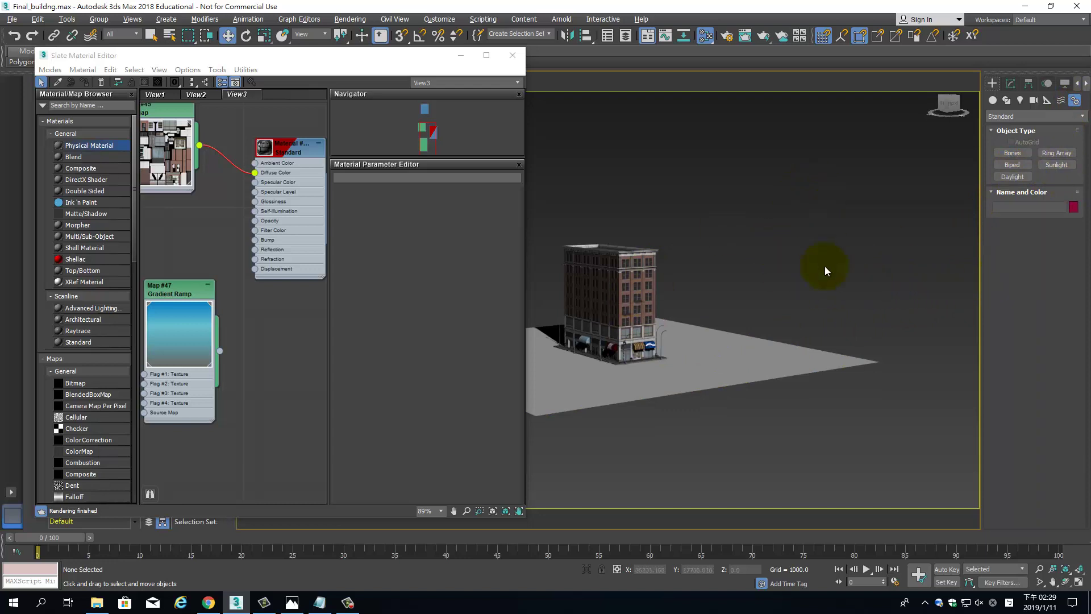
{"action": "middle_click_drag", "start_coordinate": [824, 270], "coordinate": [798, 244]}
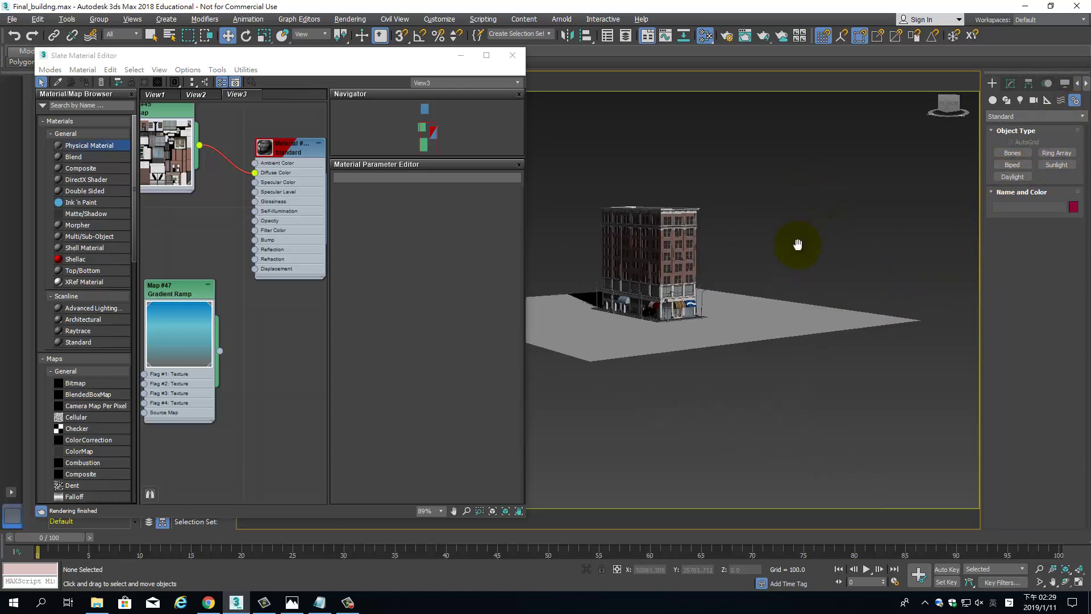
{"action": "scroll", "coordinate": [797, 245], "scroll_direction": "up", "scroll_amount": 3}
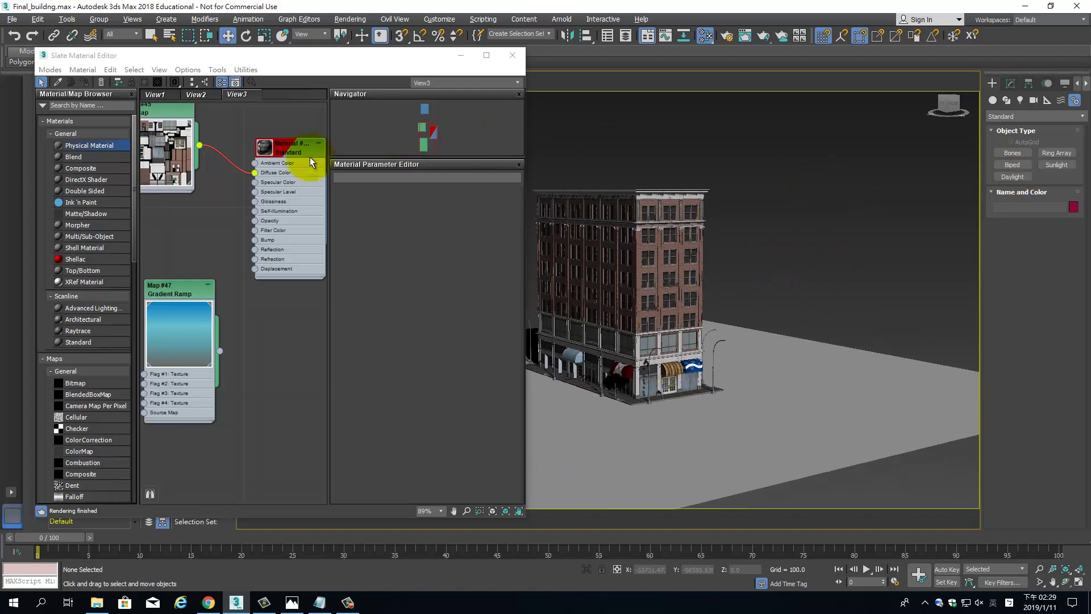
{"action": "left_click", "coordinate": [463, 54]}
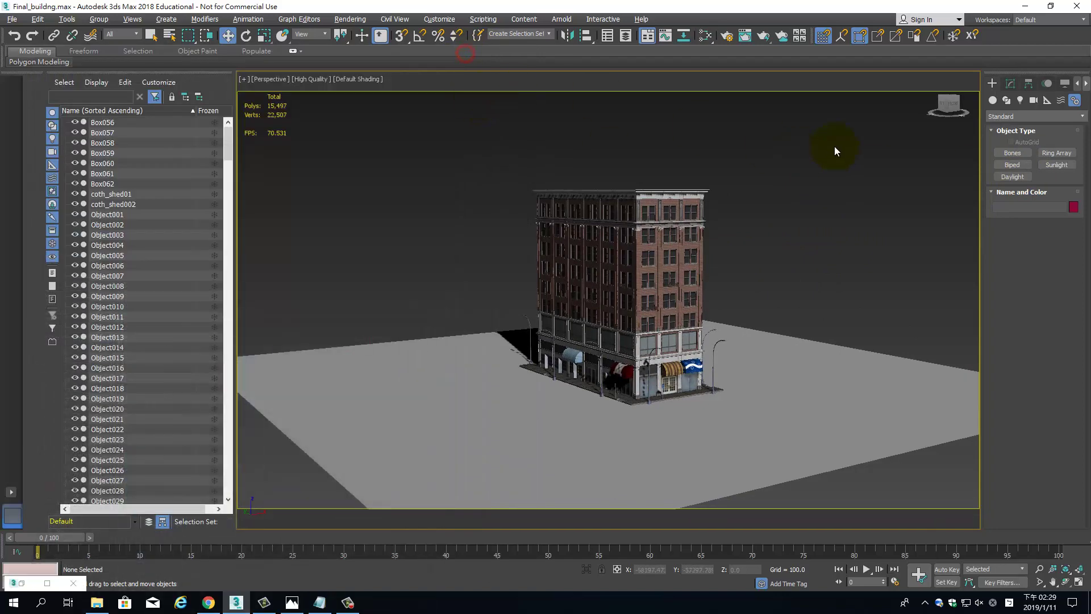
{"action": "left_click", "coordinate": [1021, 101]}
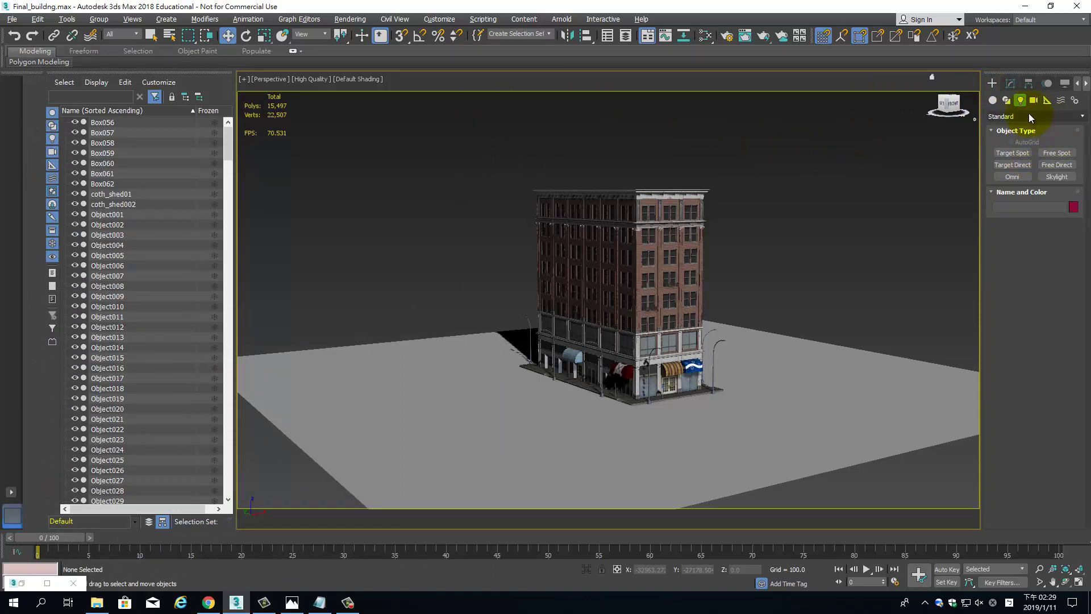
{"action": "left_click", "coordinate": [1022, 176]}
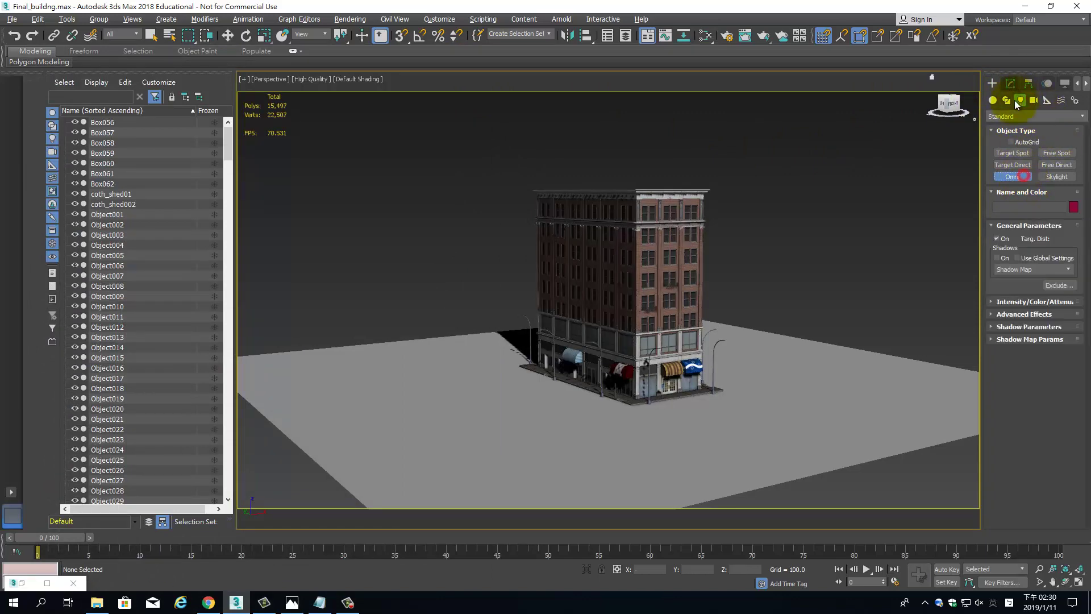
{"action": "key", "text": "alt+w"}
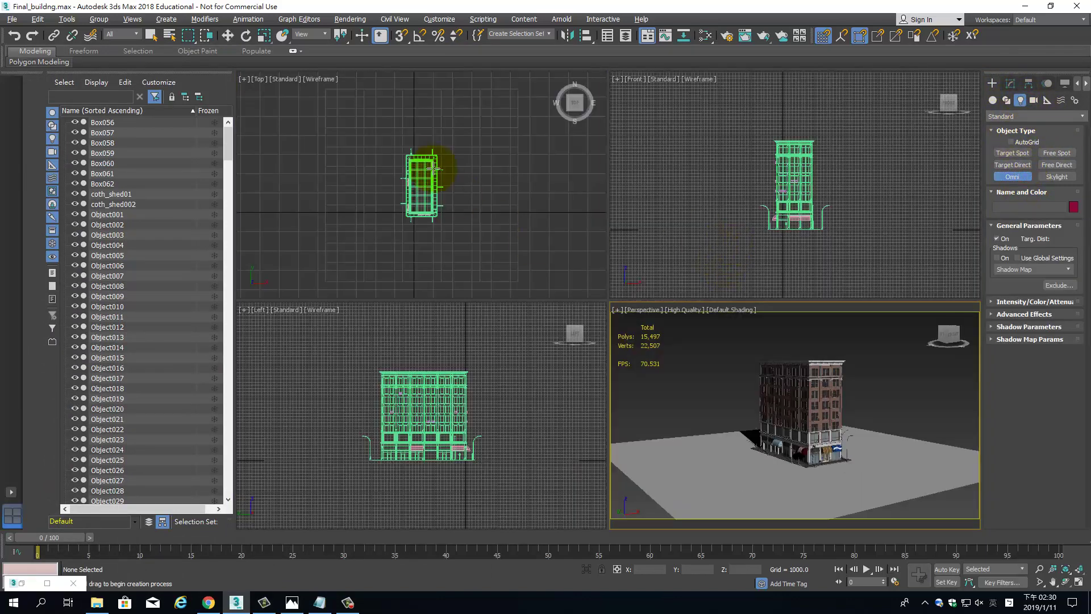
{"action": "scroll", "coordinate": [421, 176], "scroll_direction": "down", "scroll_amount": 2}
{"action": "left_click", "coordinate": [344, 112]}
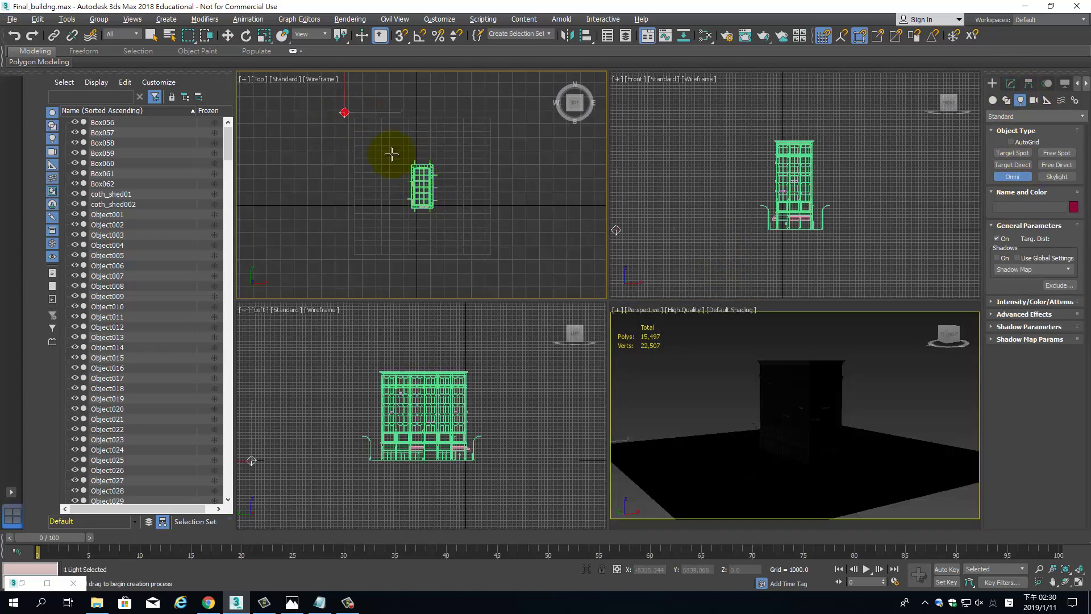
{"action": "right_click", "coordinate": [642, 227]}
{"action": "right_click", "coordinate": [653, 222]}
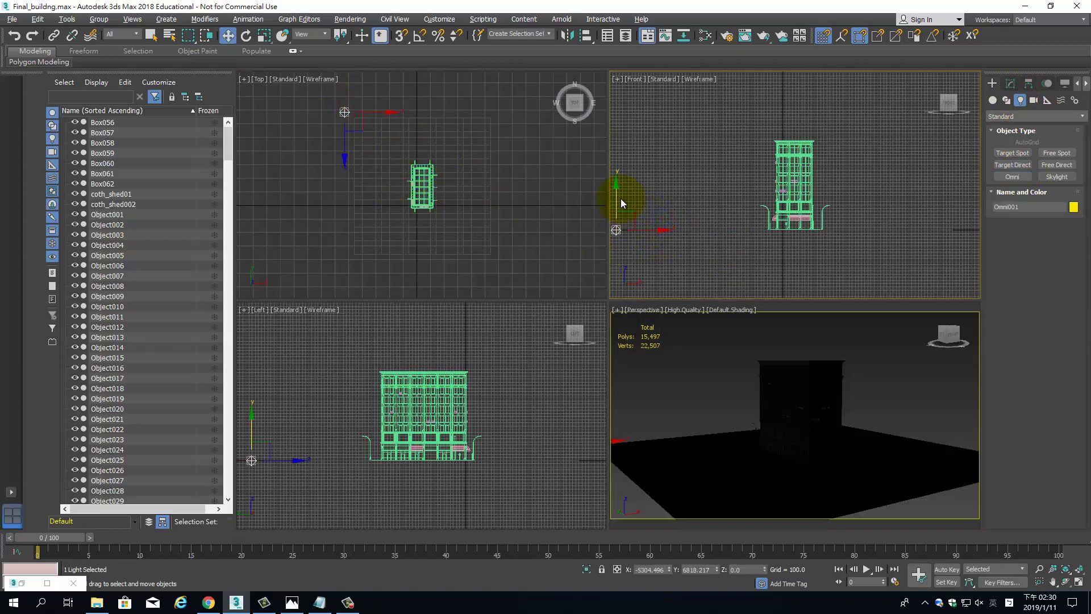
- Raise the Omni light high above the building in the Front view, to a Z height of about 5916
{"action": "left_click_drag", "start_coordinate": [622, 203], "coordinate": [605, 43]}
{"action": "scroll", "coordinate": [660, 175], "scroll_direction": "down", "scroll_amount": 3}
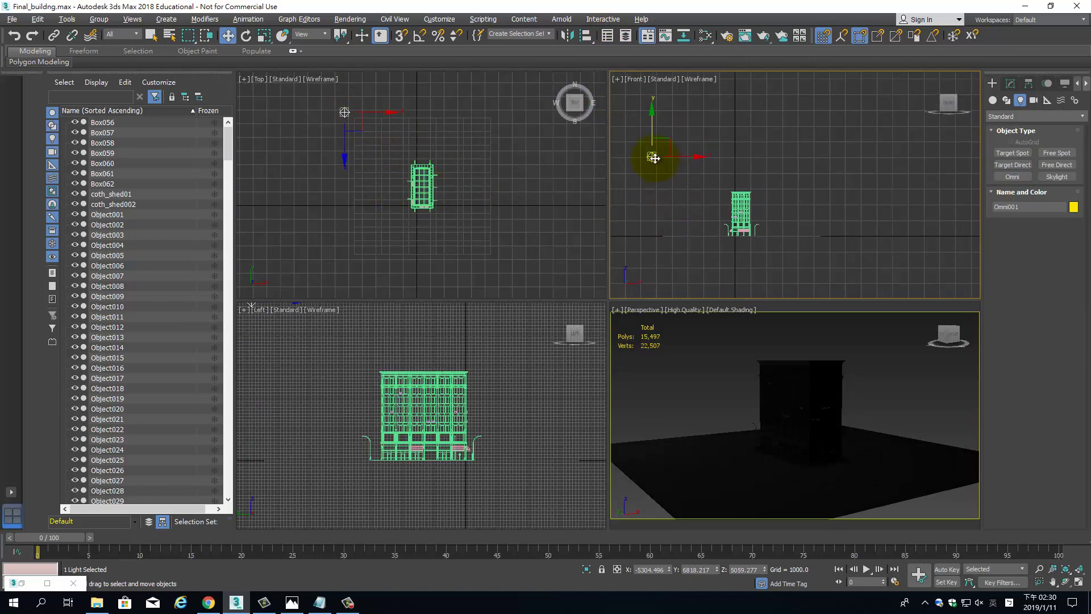
{"action": "mouse_move", "coordinate": [654, 159]}
{"action": "left_mouse_down"}
{"action": "mouse_move", "coordinate": [645, 109]}
{"action": "mouse_move", "coordinate": [654, 140]}
{"action": "left_mouse_up"}
{"action": "left_click_drag", "start_coordinate": [648, 100], "coordinate": [648, 105]}
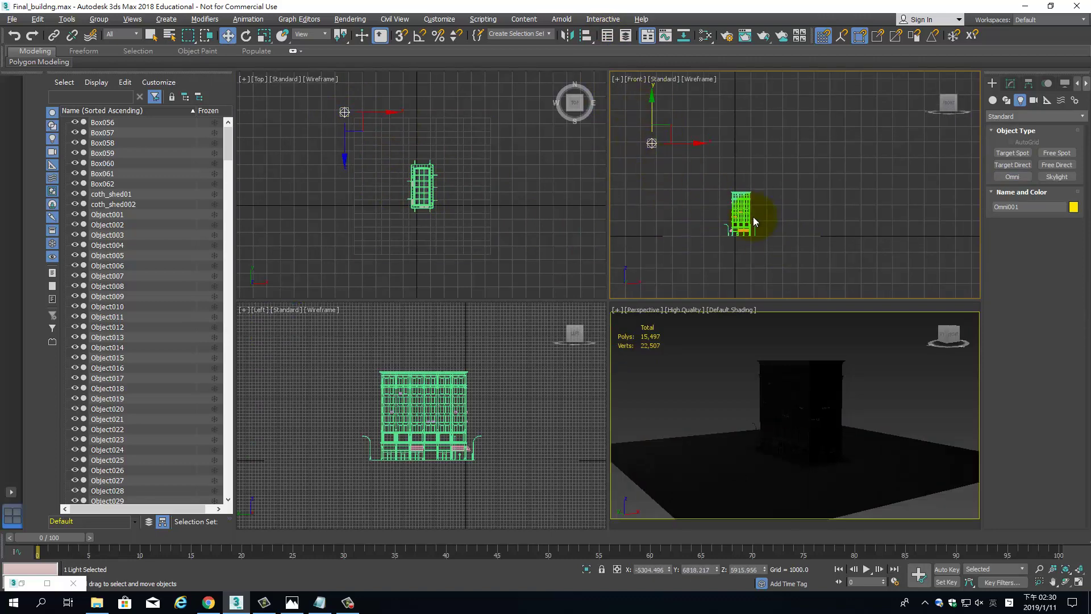
- Turn on Shadow Map shadows for the Omni light and raise its intensity multiplier to 5.62
{"action": "left_click", "coordinate": [1009, 84]}
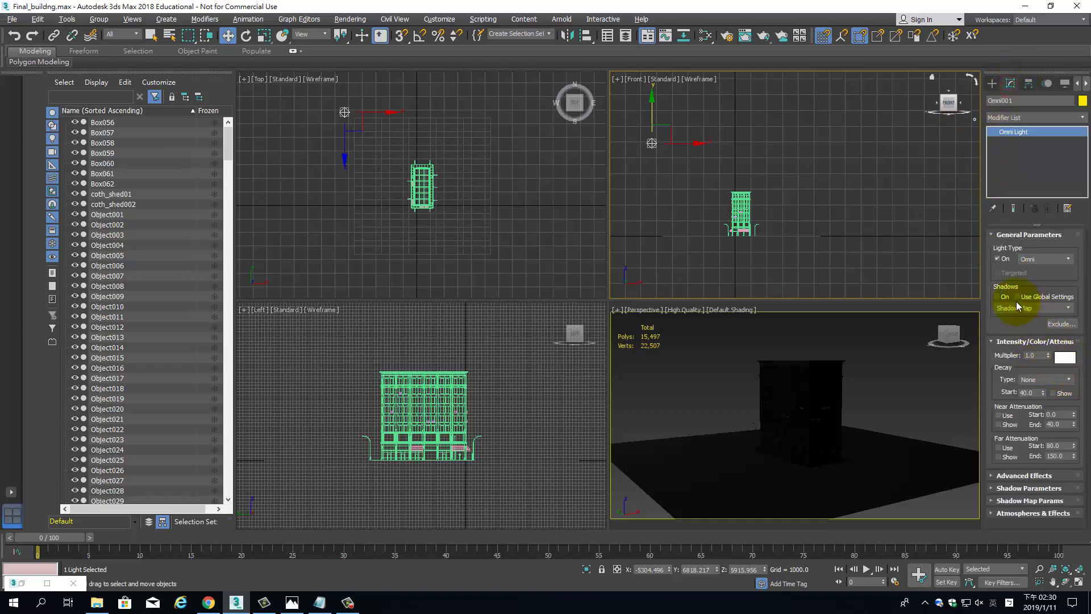
{"action": "left_click", "coordinate": [997, 297]}
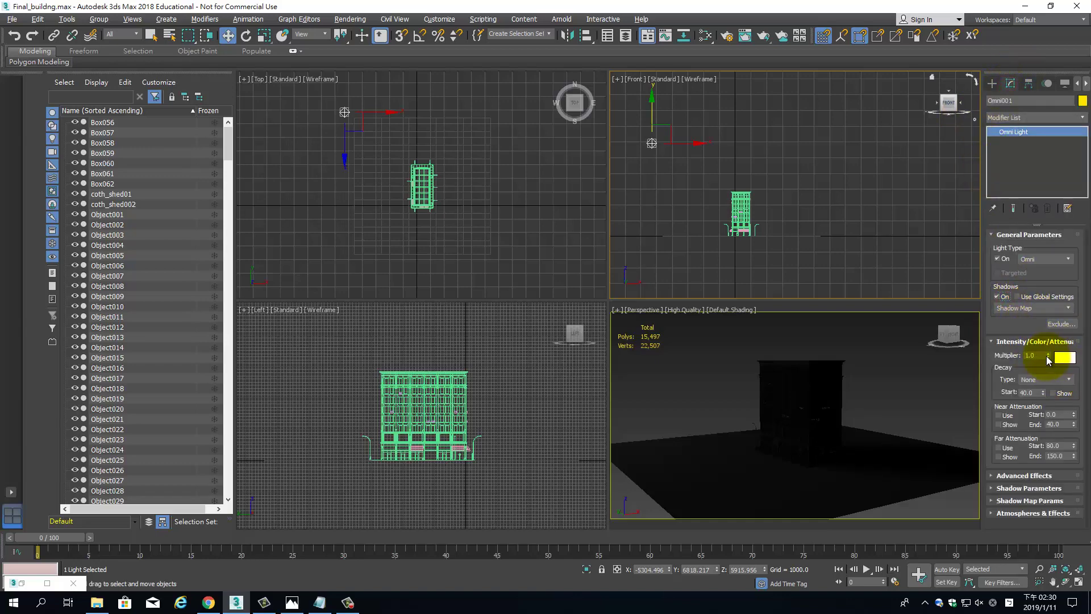
{"action": "left_click_drag", "start_coordinate": [1048, 355], "coordinate": [1054, 379]}
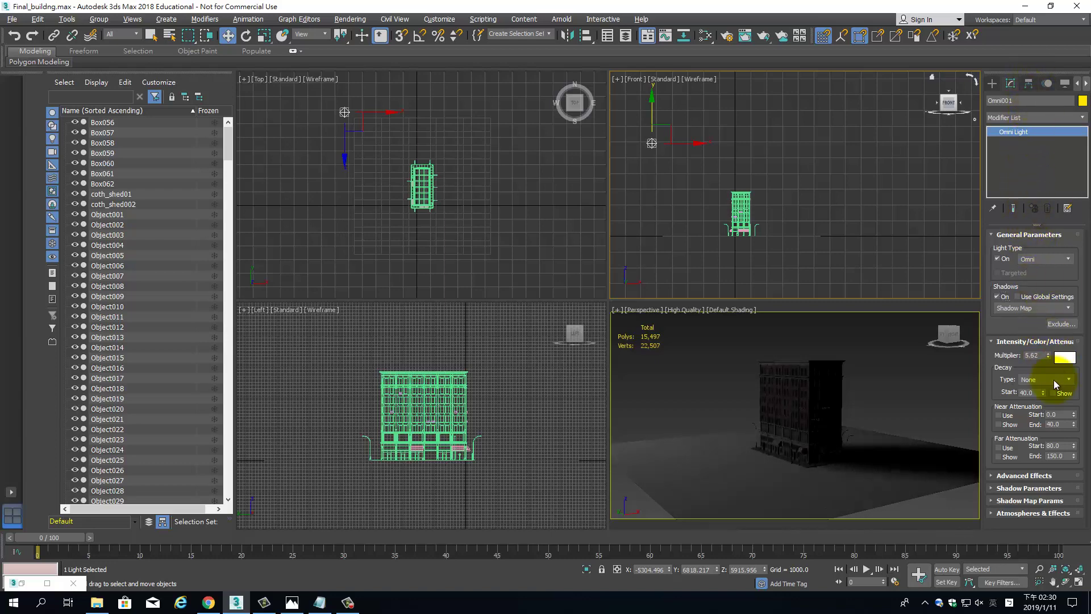
- Enable the Omni light's far attenuation with start about 2638.4 and end about 12956.7, and raise its multiplier to about 22.2
{"action": "left_click", "coordinate": [999, 448]}
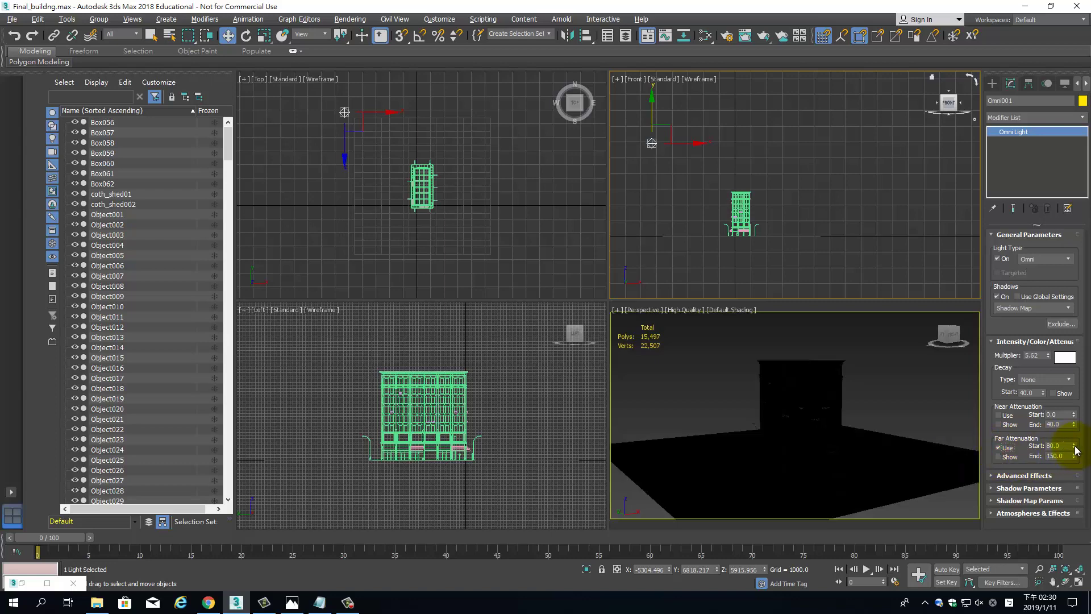
{"action": "left_click_drag", "start_coordinate": [1075, 450], "coordinate": [556, 5]}
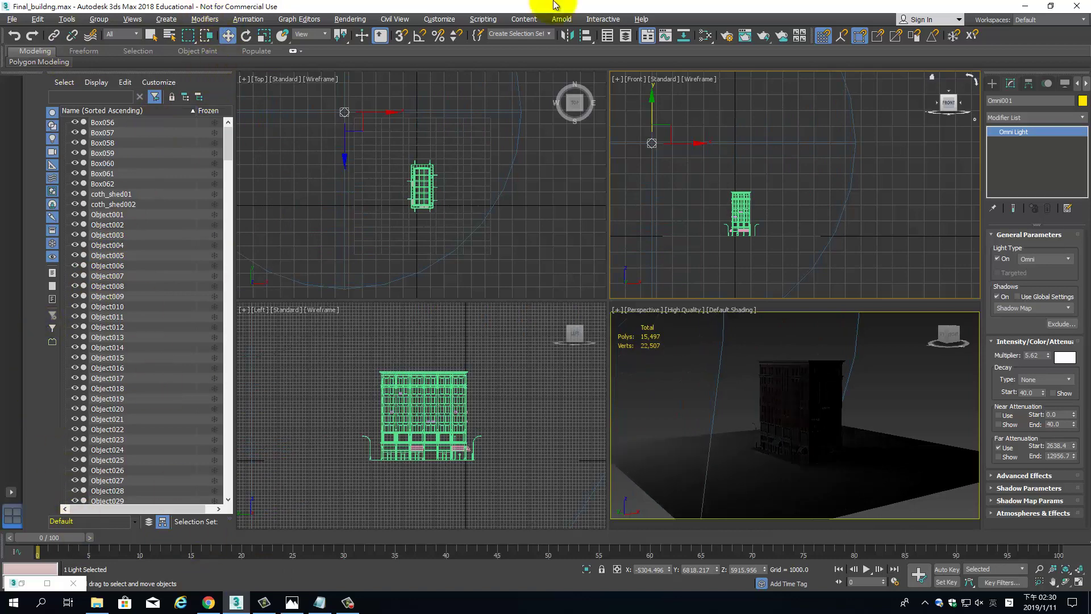
{"action": "left_click_drag", "start_coordinate": [1047, 355], "coordinate": [1035, 190]}
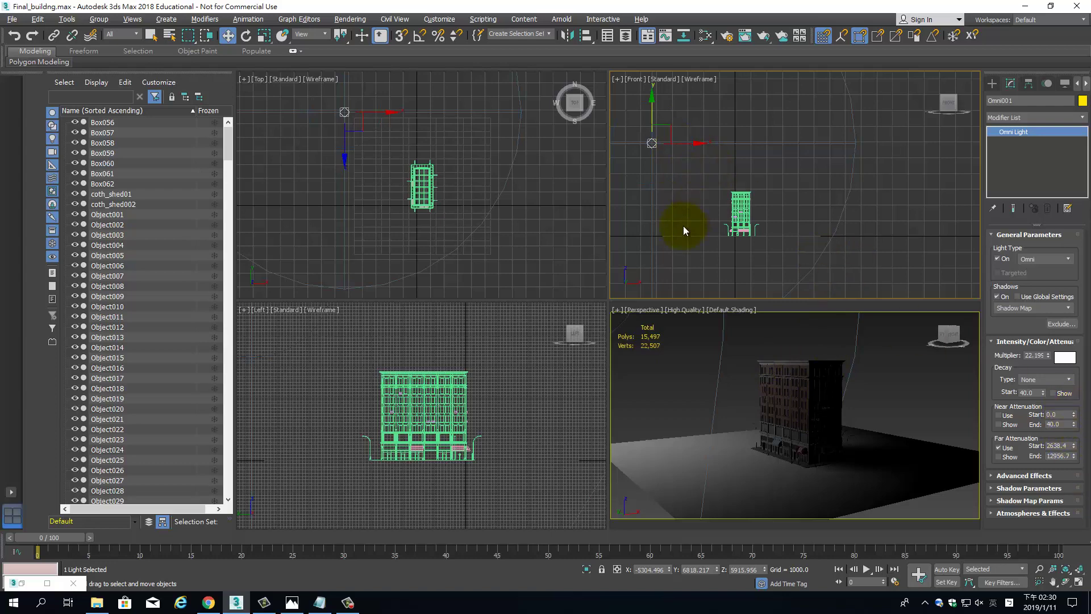
- Move the Omni light farther up and away from the building, to about X -6481, Y 8807, Z 6921
{"action": "left_click_drag", "start_coordinate": [667, 122], "coordinate": [648, 106]}
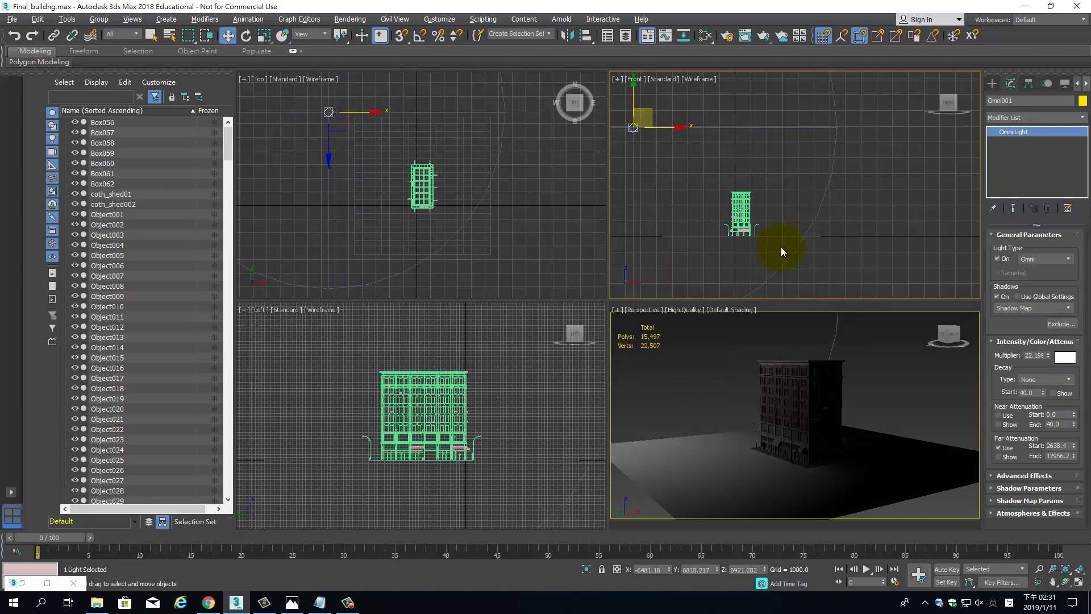
{"action": "left_click_drag", "start_coordinate": [348, 108], "coordinate": [333, 70]}
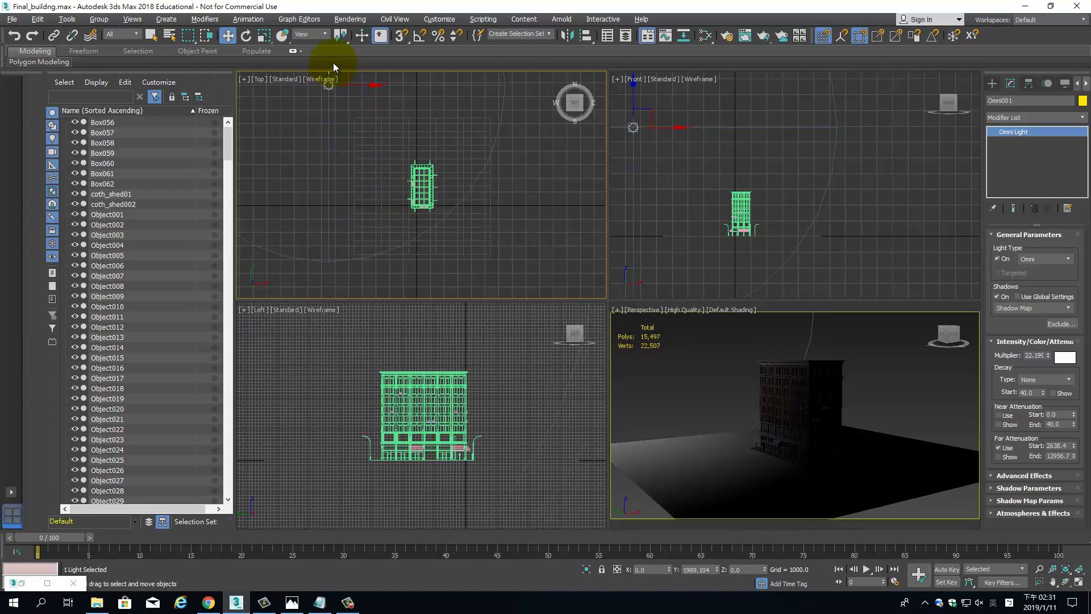
- Clone the Omni light as one instance along the X axis in the Top view, to about X 7333 past the building
{"action": "scroll", "coordinate": [433, 188], "scroll_direction": "down", "scroll_amount": 3}
{"action": "middle_click_drag", "start_coordinate": [427, 162], "coordinate": [397, 209]}
{"action": "left_click_drag", "start_coordinate": [368, 169], "coordinate": [500, 163], "text": "shift"}
{"action": "left_click", "coordinate": [503, 278]}
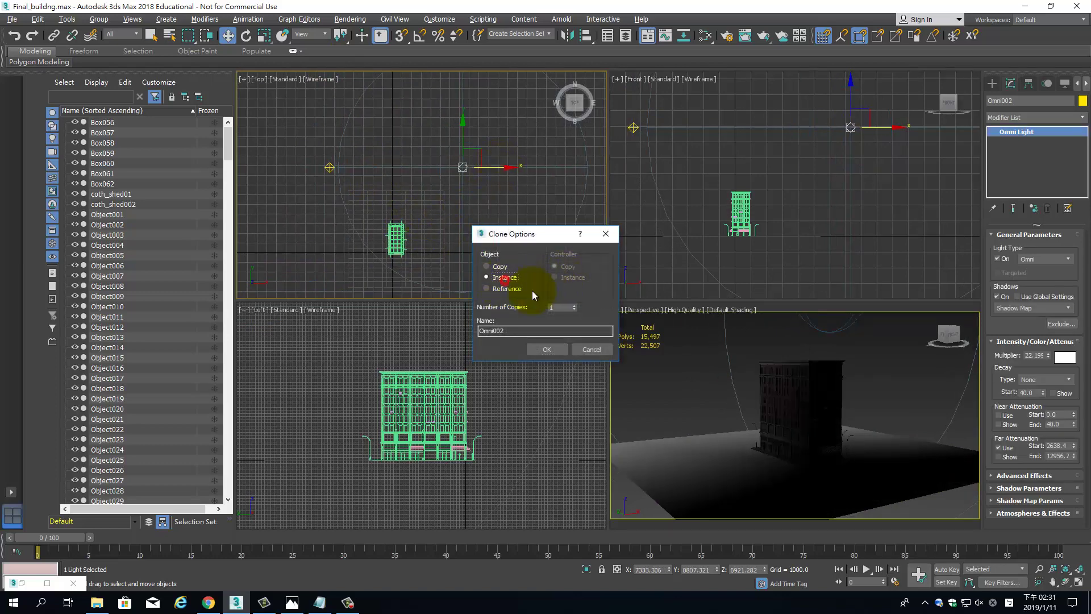
{"action": "left_click", "coordinate": [563, 349]}
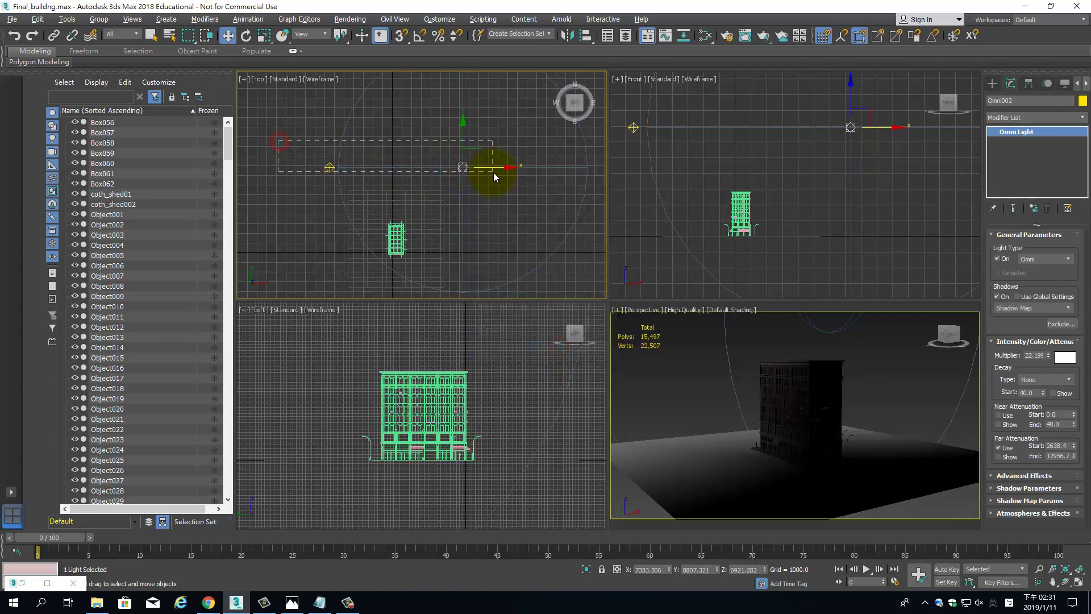
- Clone the two Omni lights as instances along the Y axis in the Top view, about 14,744 units to the building's opposite side
{"action": "scroll", "coordinate": [480, 171], "scroll_direction": "down", "scroll_amount": 5}
{"action": "left_click", "coordinate": [436, 143]}
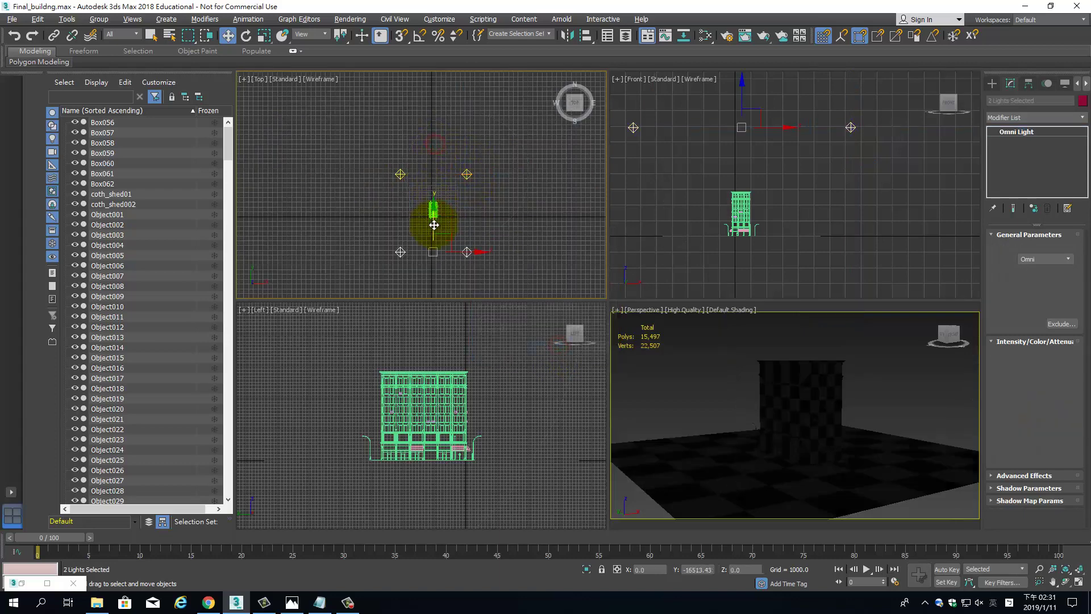
{"action": "left_click_drag", "start_coordinate": [433, 225], "coordinate": [432, 216]}
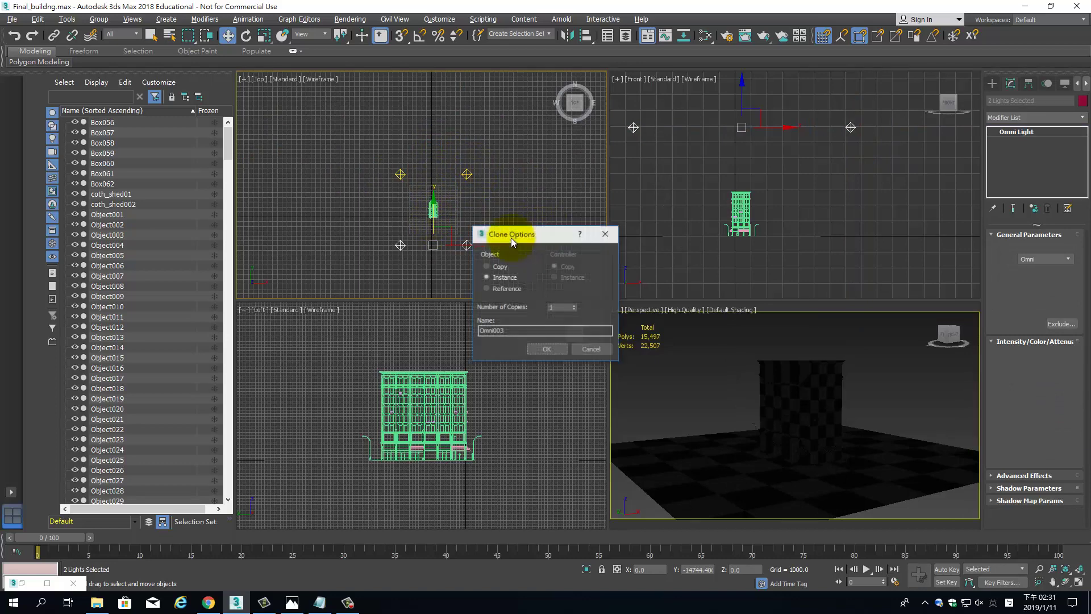
{"action": "left_click", "coordinate": [554, 348]}
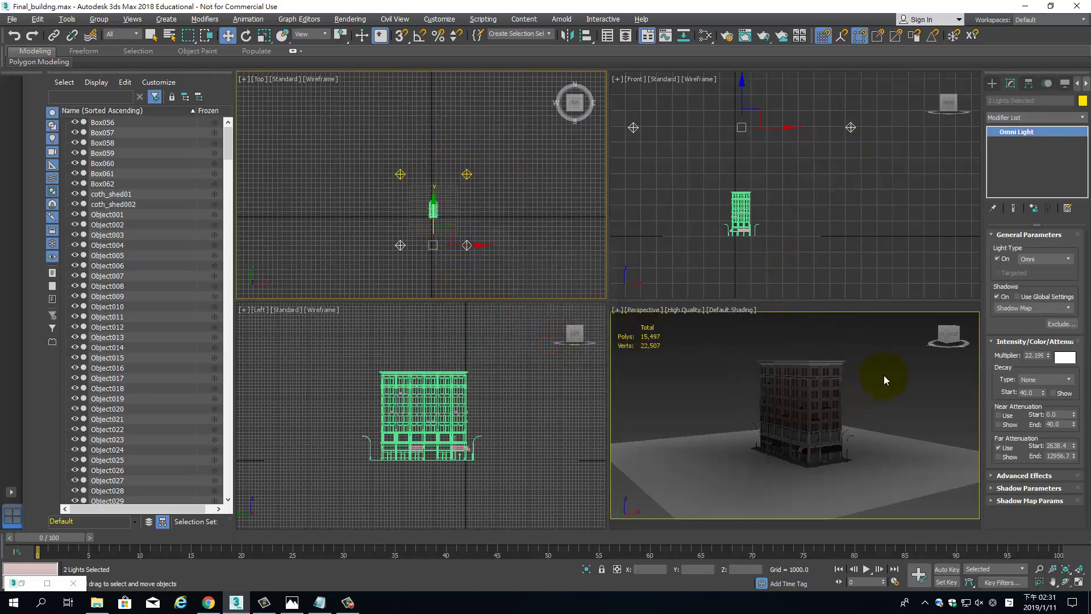
- Maximize the Perspective view and expand the selected Omni lights' shadow parameters and shadow map parameters
{"action": "key", "text": "alt+w"}
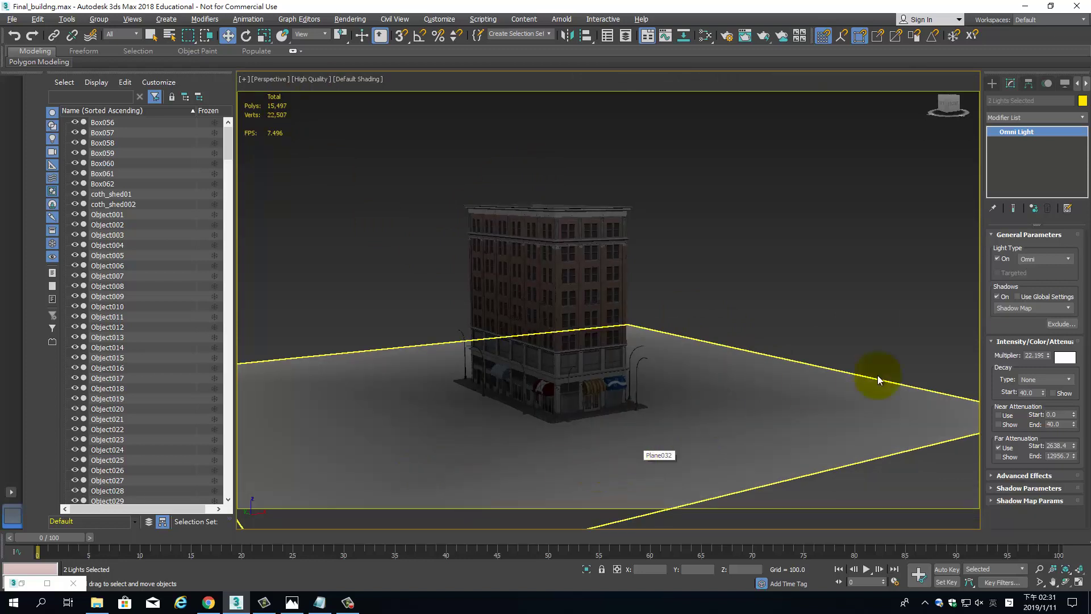
{"action": "left_click", "coordinate": [1021, 486]}
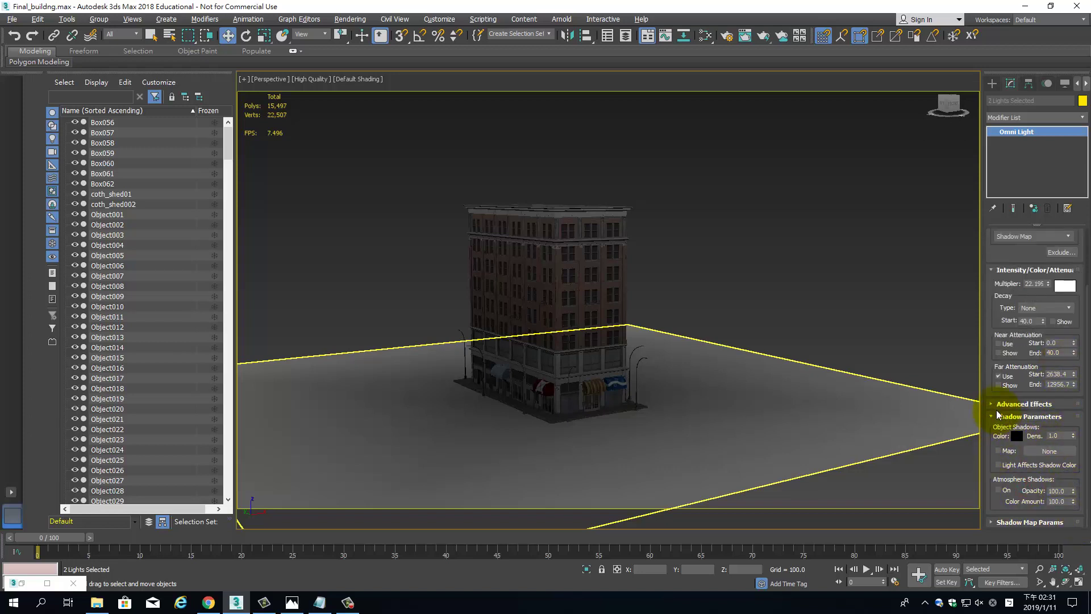
{"action": "left_click", "coordinate": [998, 454]}
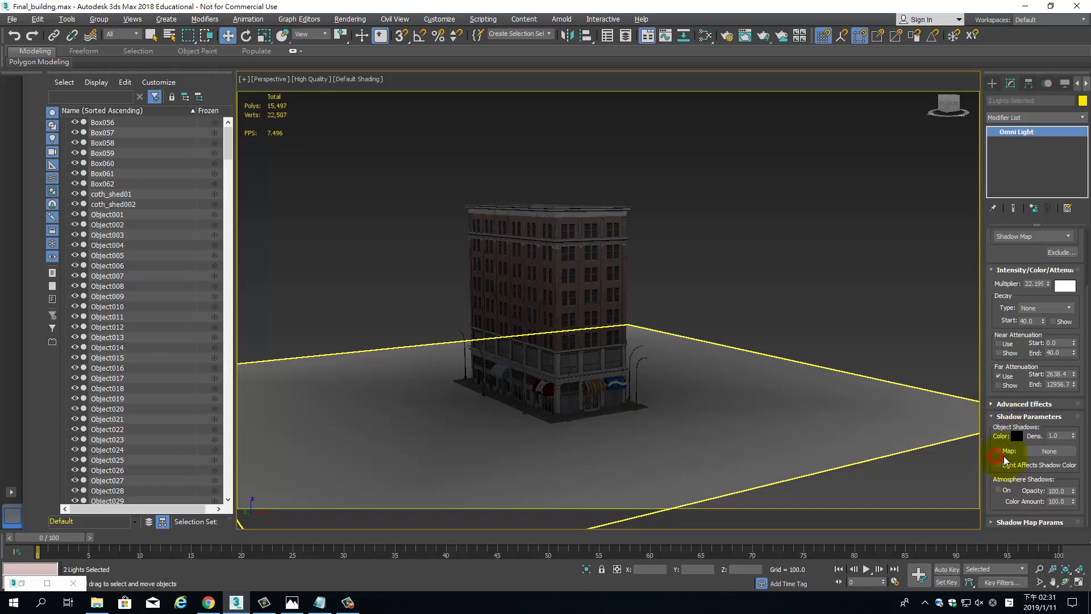
{"action": "left_click", "coordinate": [999, 521]}
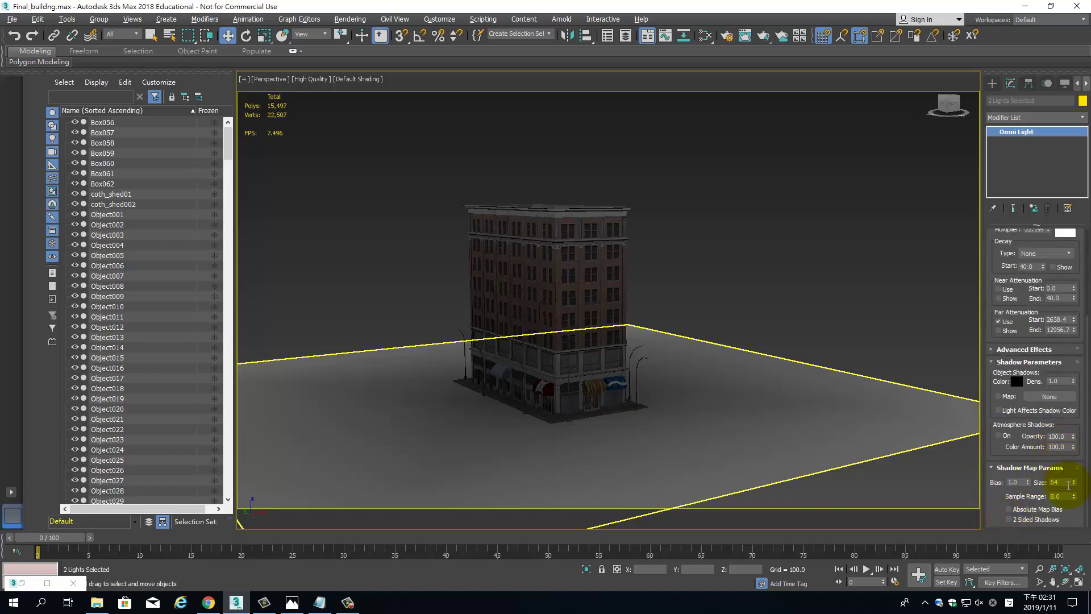
- Set the Omni lights' shadow map size to 512 and sample range to 4
{"action": "double_click", "coordinate": [1068, 483]}
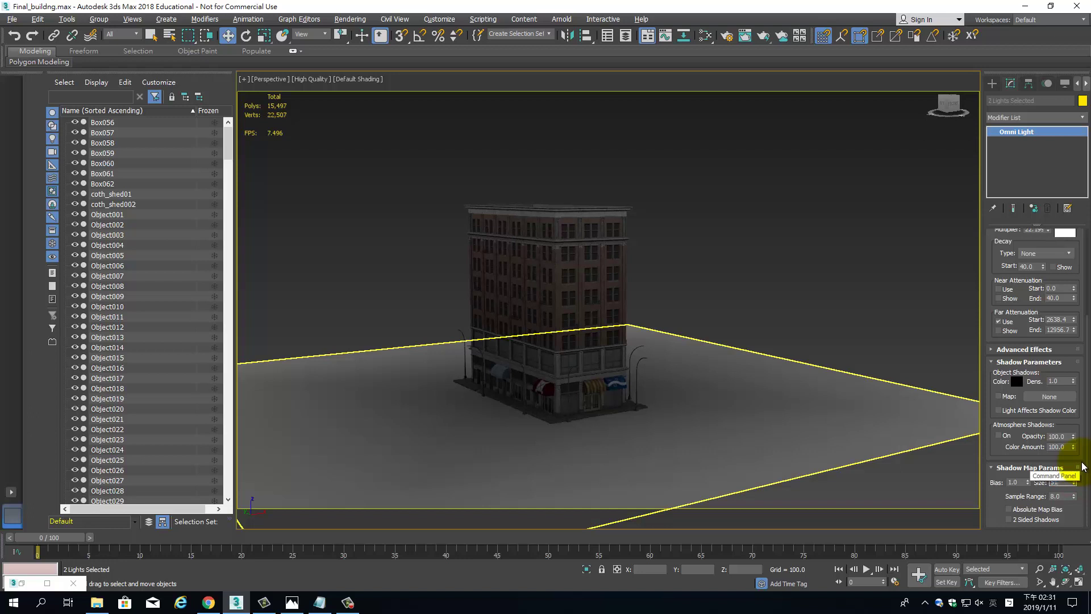
{"action": "double_click", "coordinate": [1063, 495]}
{"action": "type", "text": "4"}
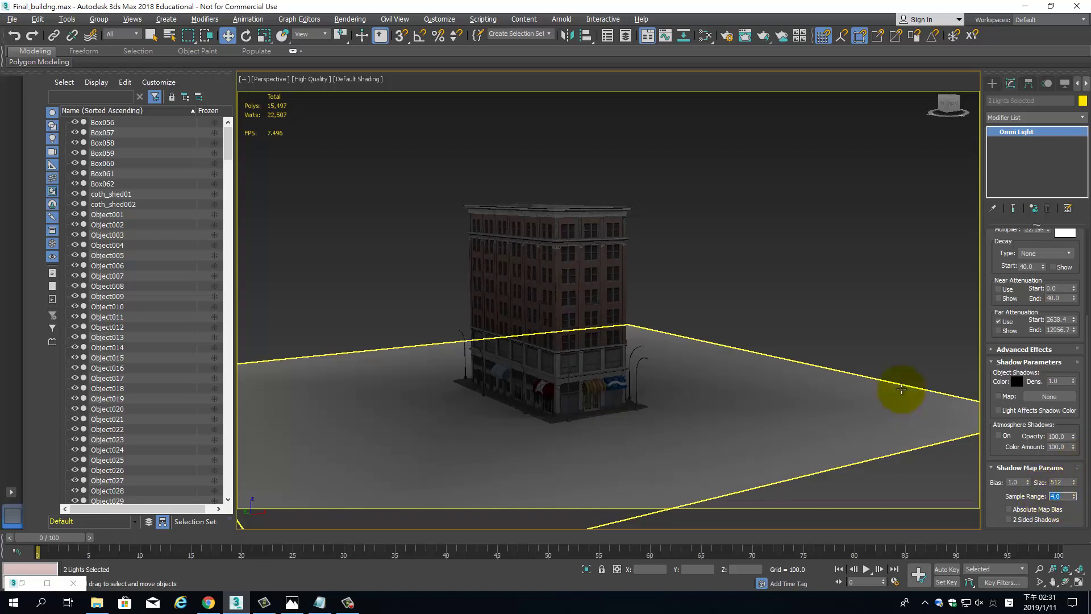
{"action": "key", "text": "Return"}
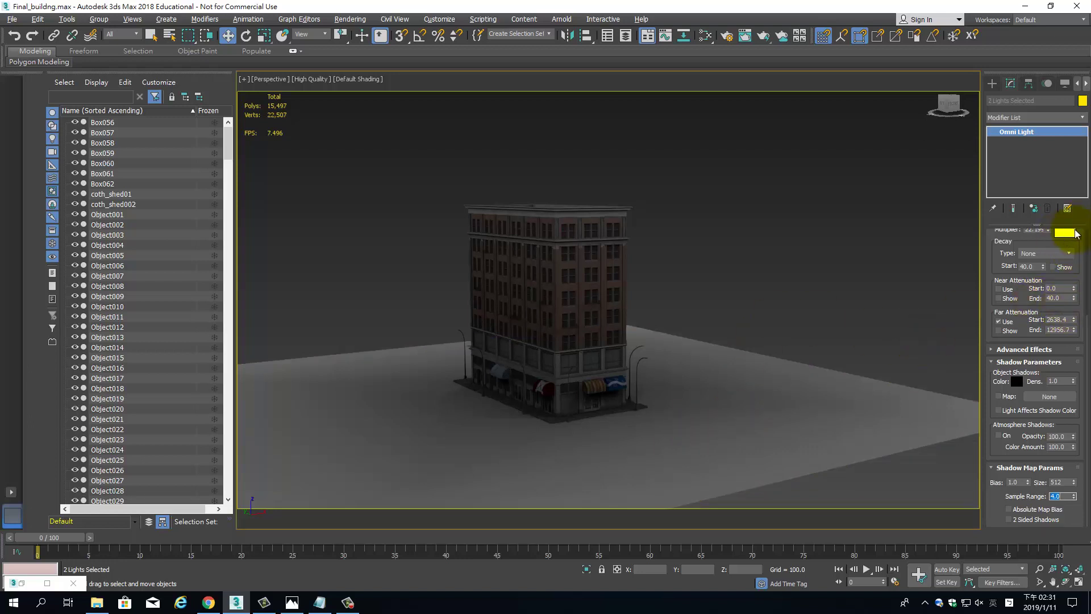
- Set the Omni lights' shadow map size to 64 and sample range to 16, and check the building's street level up close
{"action": "left_click", "coordinate": [1068, 482]}
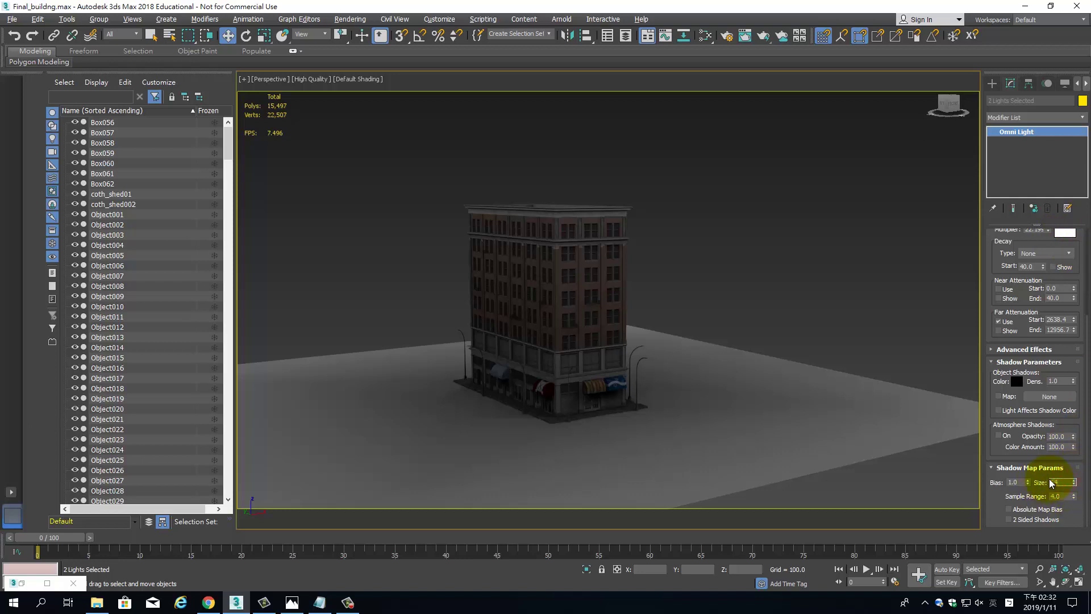
{"action": "type", "text": "64"}
{"action": "key", "text": "Tab"}
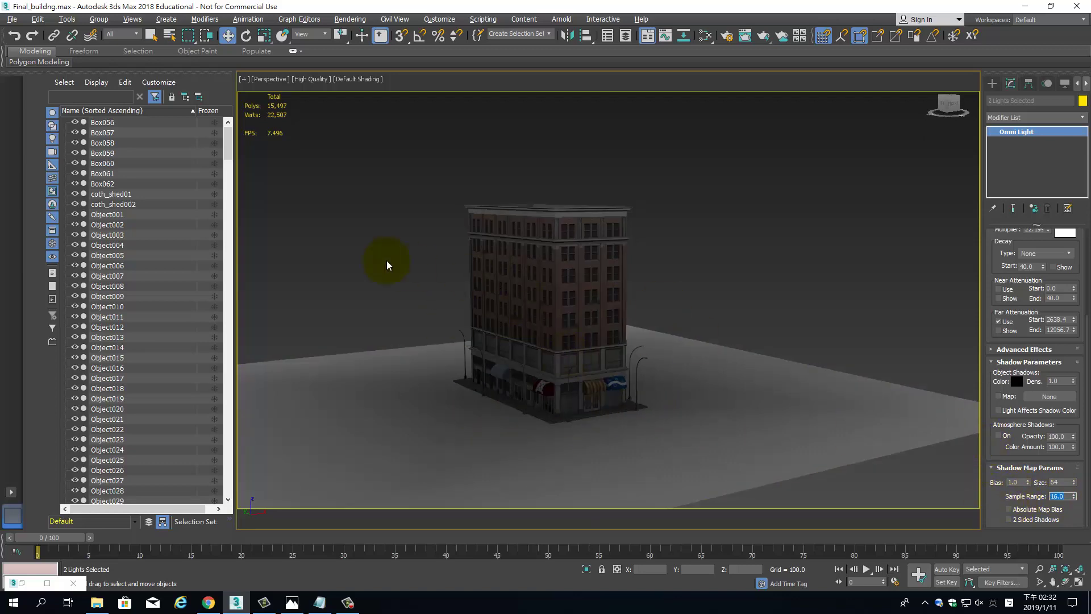
{"action": "scroll", "coordinate": [396, 234], "scroll_direction": "up", "scroll_amount": 4}
{"action": "middle_click_drag", "start_coordinate": [396, 234], "coordinate": [305, 137], "text": "alt"}
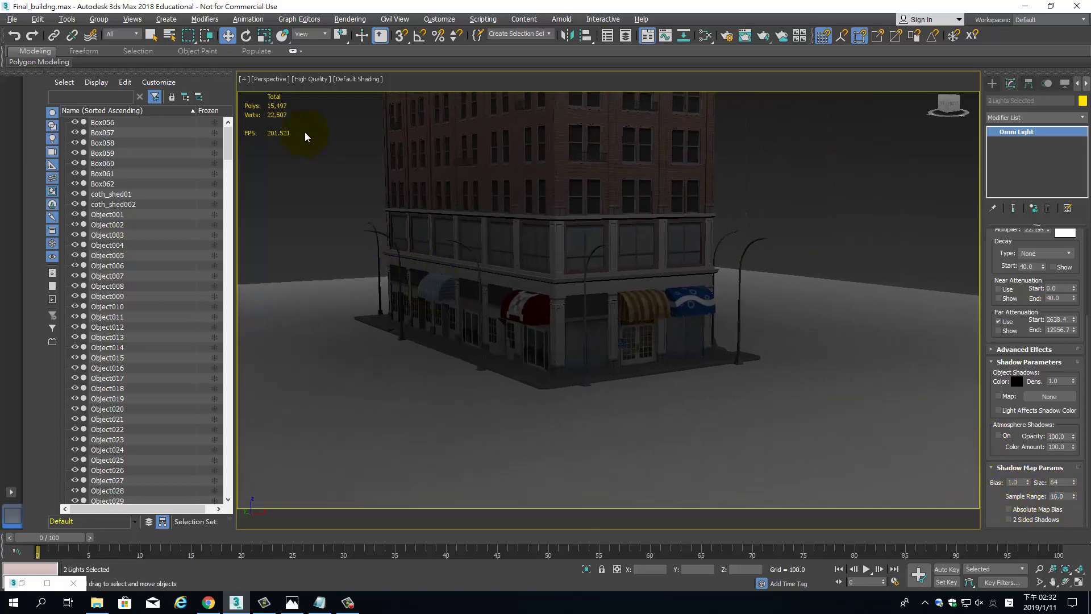
{"action": "left_click", "coordinate": [270, 80]}
{"action": "mouse_move", "coordinate": [346, 251]}
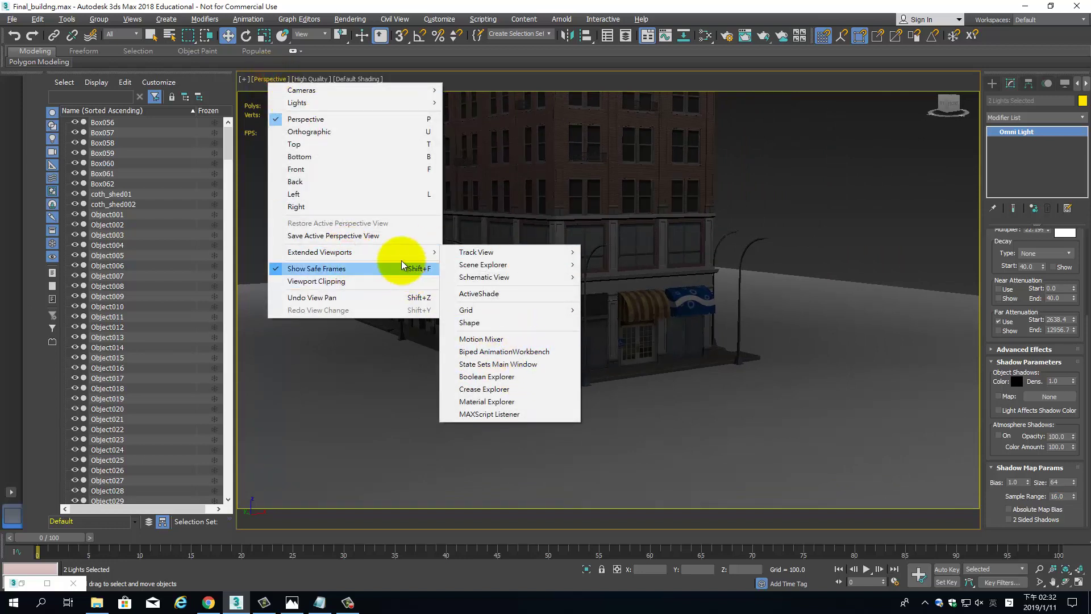
{"action": "mouse_move", "coordinate": [398, 251]}
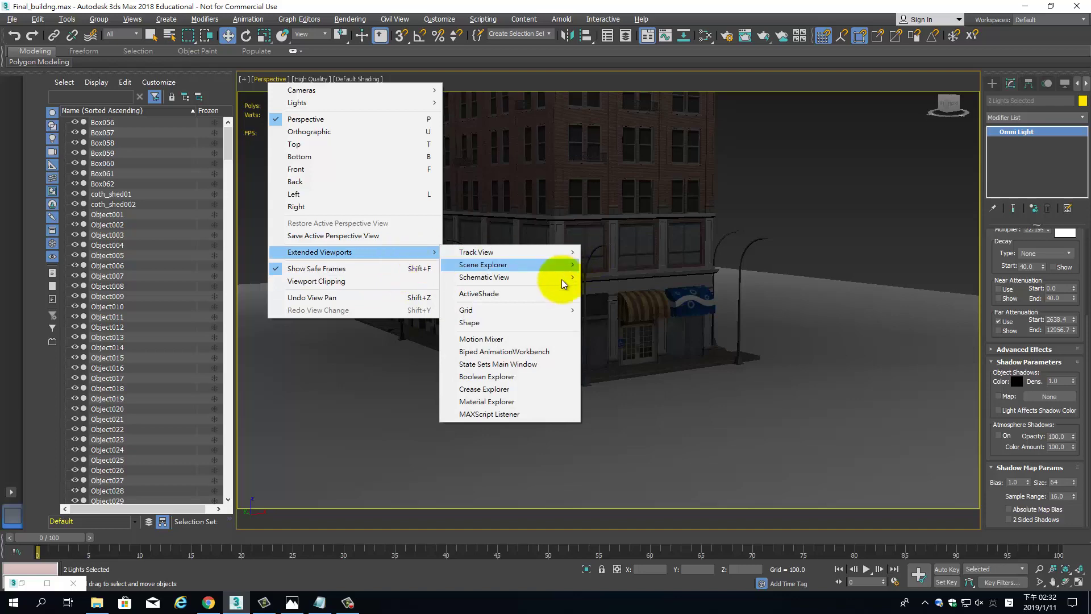
{"action": "left_click", "coordinate": [568, 305]}
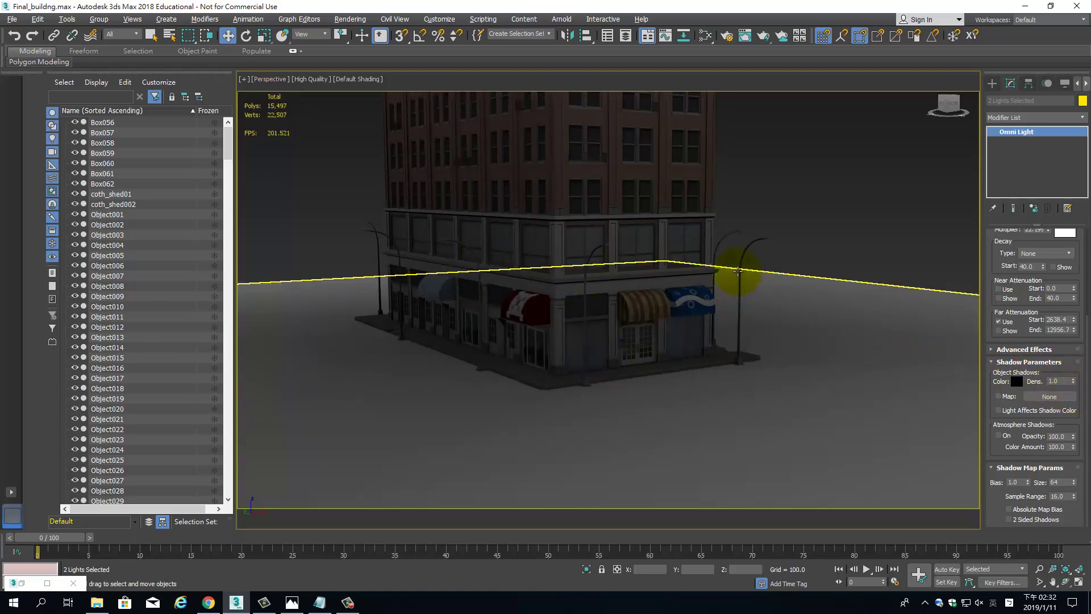
- Restore the four-view layout, enlarge the Perspective view within it, and switch that view to an ActiveShade render
{"action": "key", "text": "alt+w"}
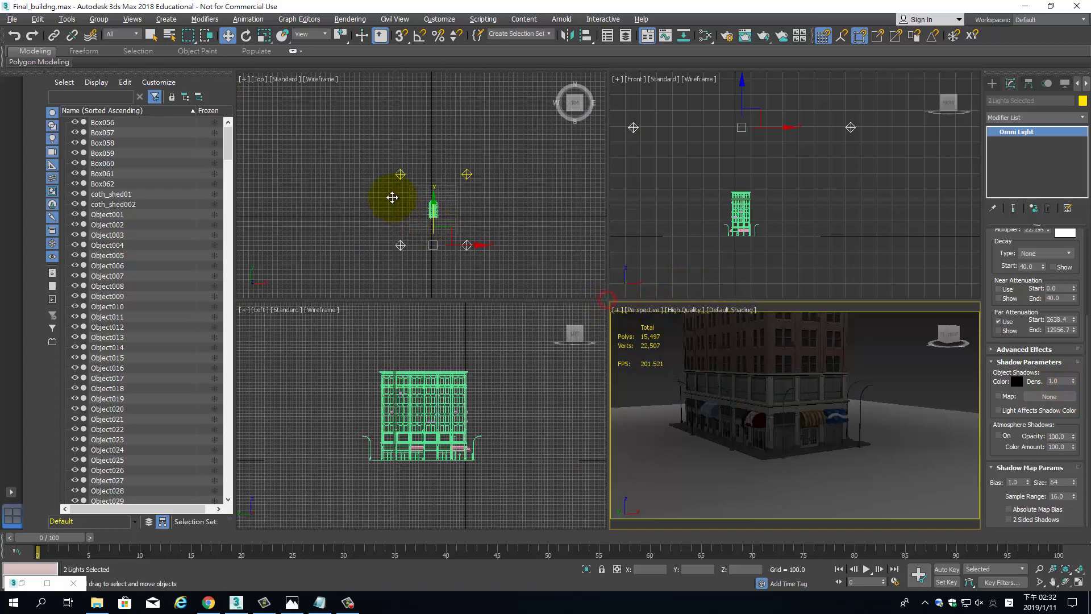
{"action": "left_click_drag", "start_coordinate": [392, 197], "coordinate": [343, 183]}
{"action": "left_click", "coordinate": [382, 197]}
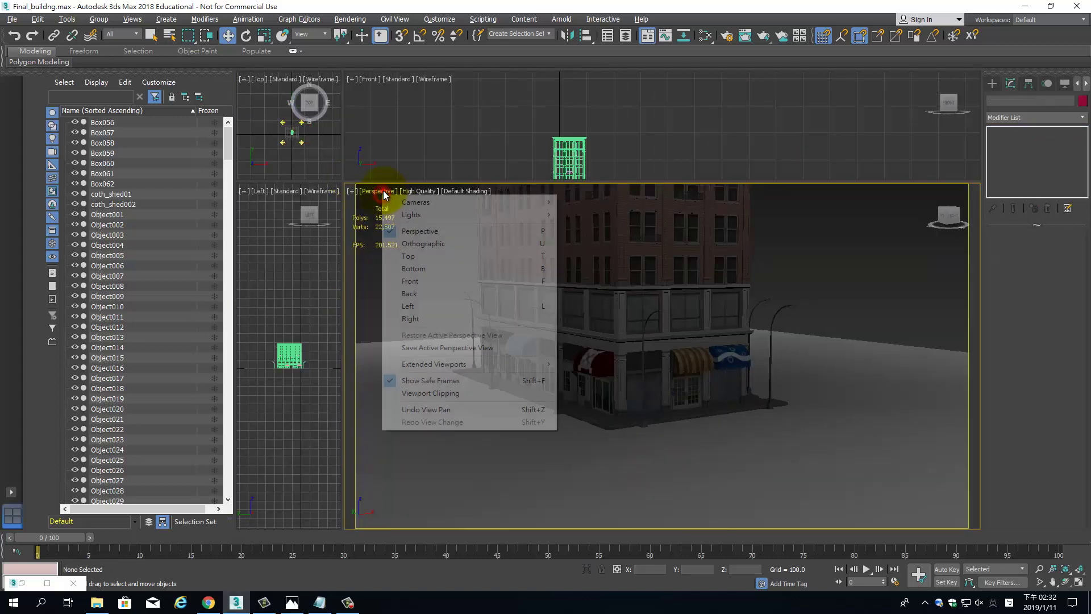
{"action": "mouse_move", "coordinate": [435, 360]}
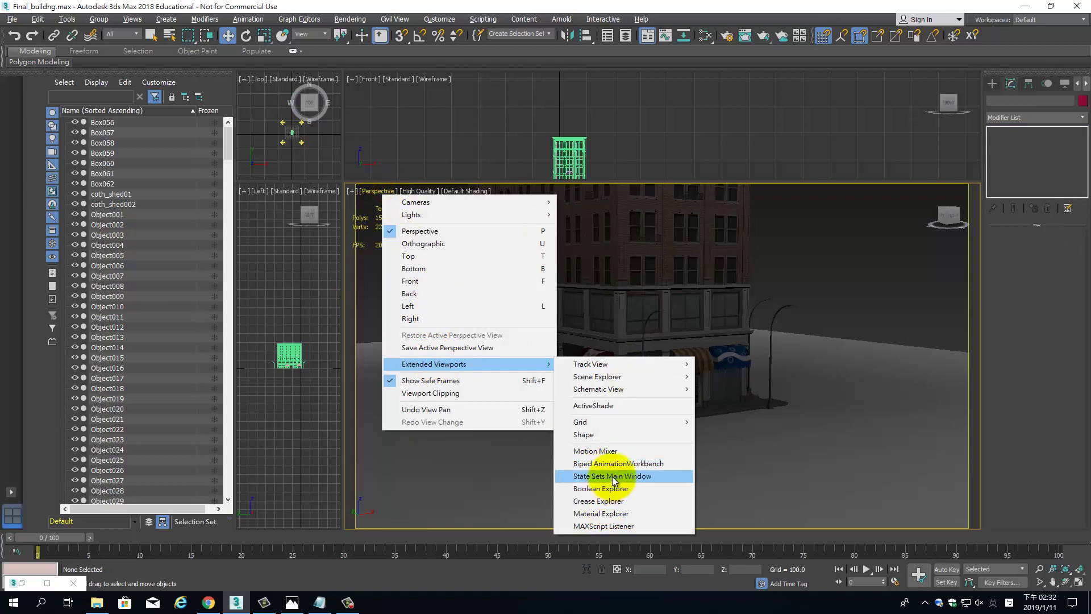
{"action": "left_click", "coordinate": [603, 405]}
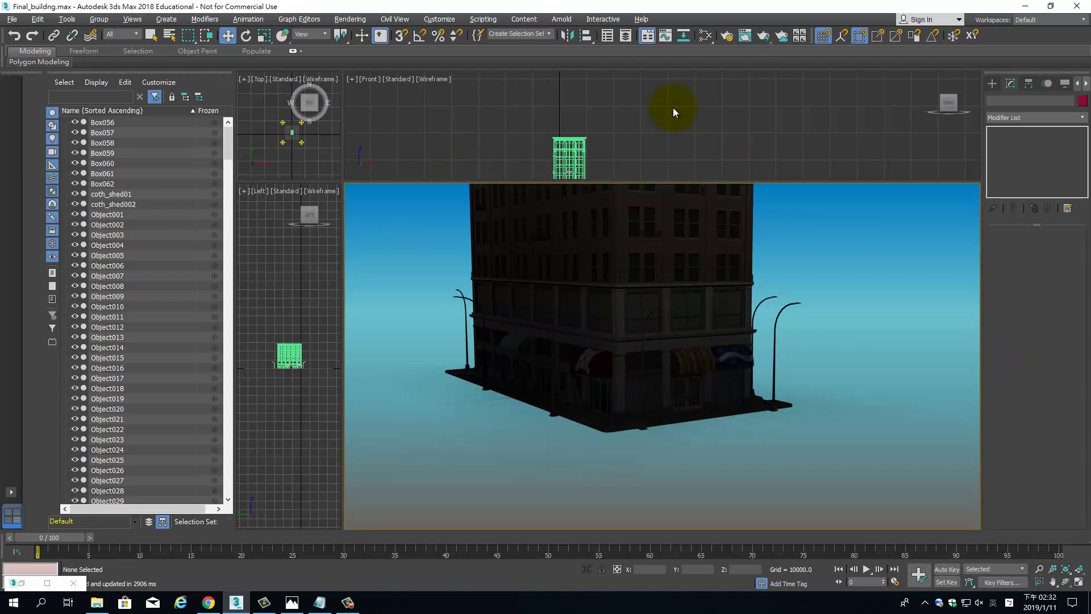
- Create a new Standard material in the Slate Material Editor and assign it to the ground plane
{"action": "left_click", "coordinate": [705, 36]}
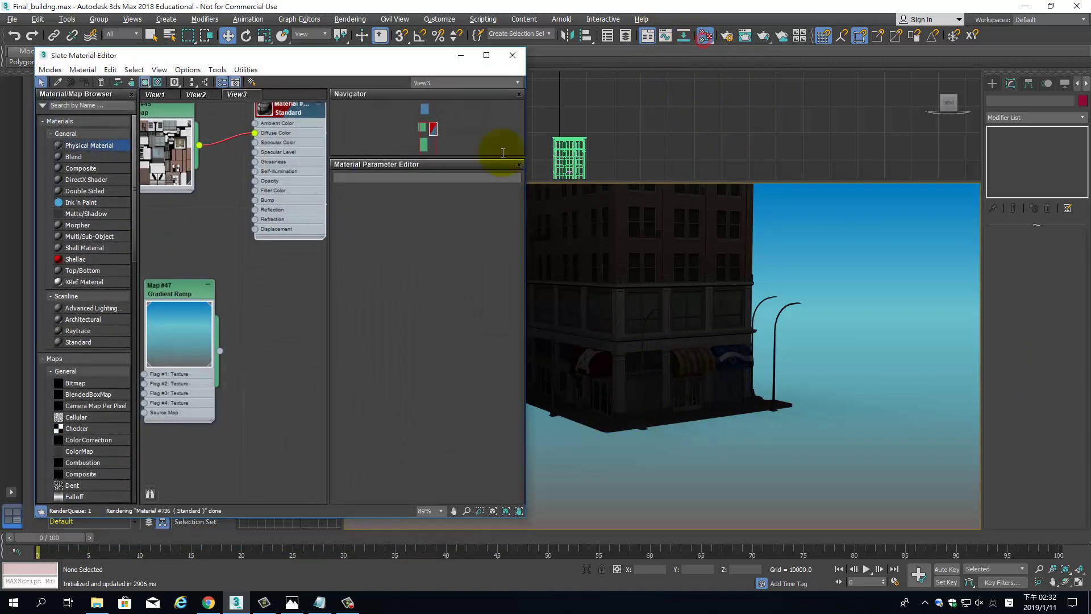
{"action": "scroll", "coordinate": [276, 292], "scroll_direction": "down", "scroll_amount": 3}
{"action": "middle_click_drag", "start_coordinate": [280, 280], "coordinate": [267, 274]}
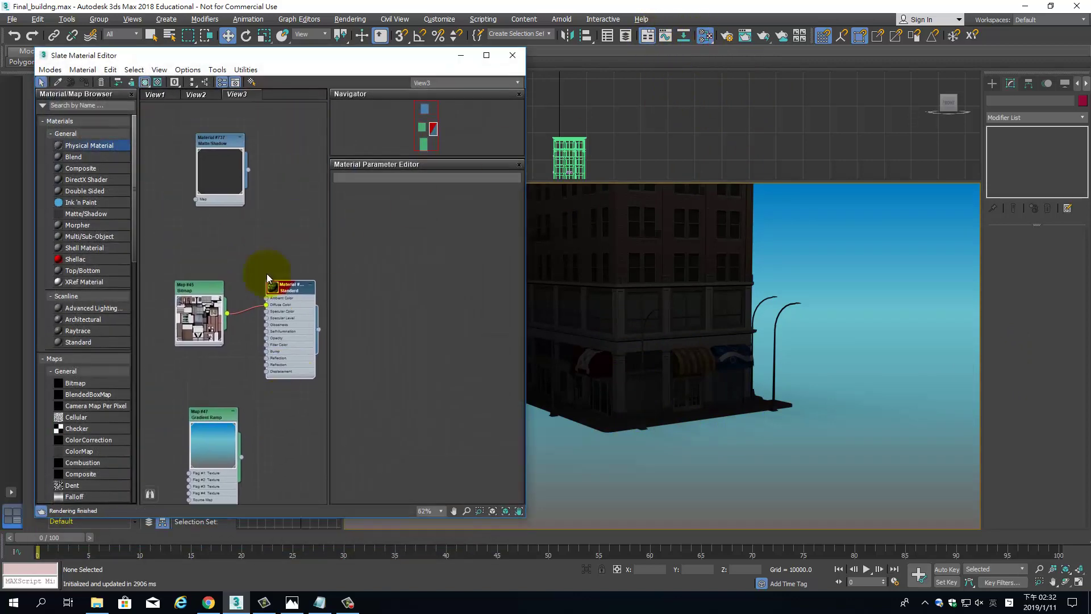
{"action": "left_click", "coordinate": [236, 168]}
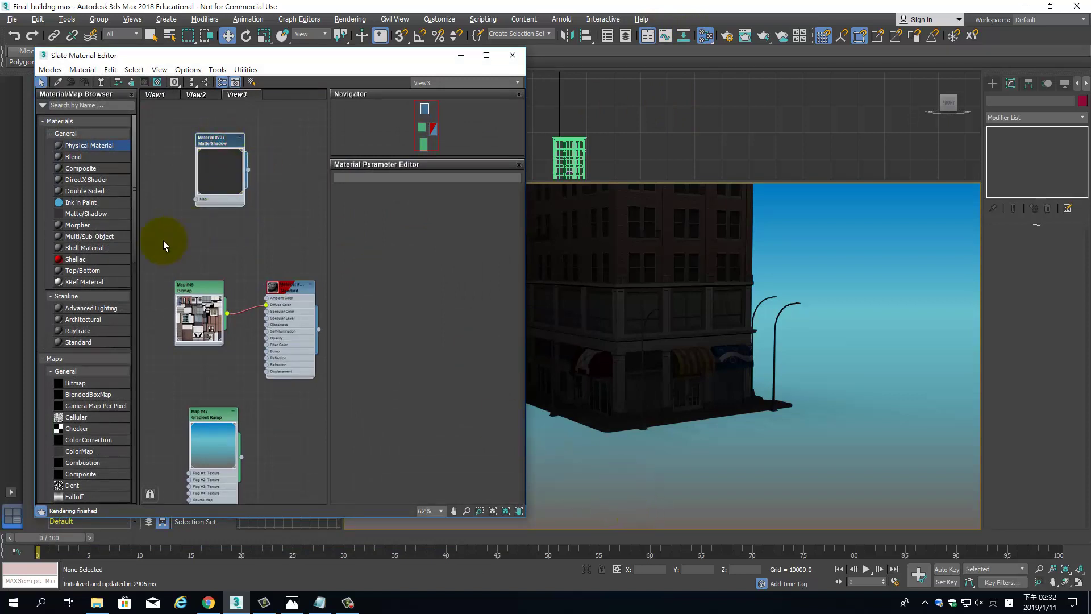
{"action": "left_click_drag", "start_coordinate": [78, 342], "coordinate": [203, 230]}
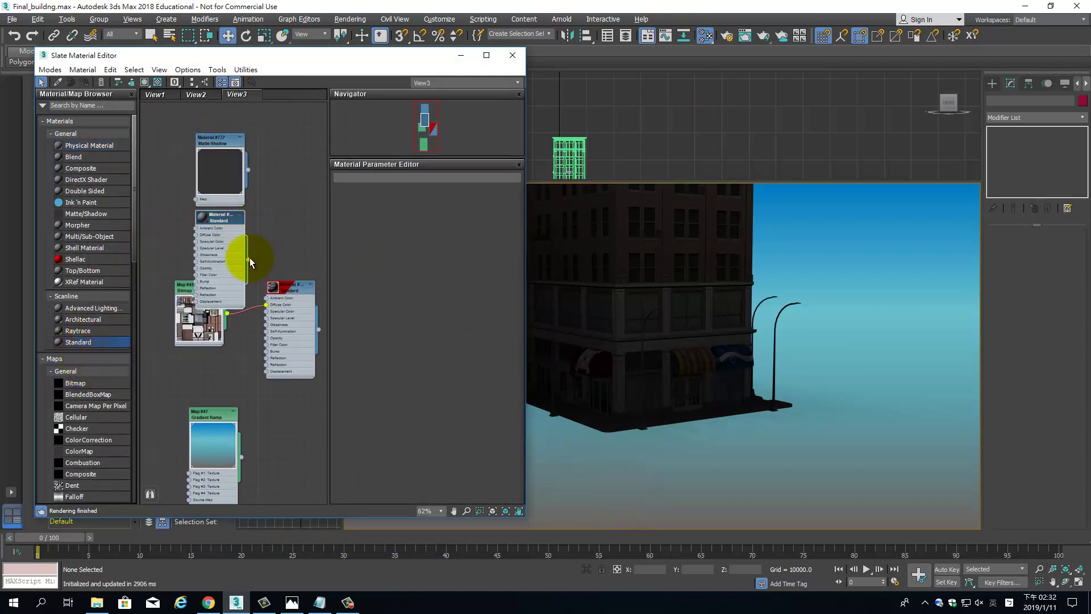
{"action": "left_click_drag", "start_coordinate": [249, 261], "coordinate": [718, 483]}
{"action": "left_click", "coordinate": [660, 155]}
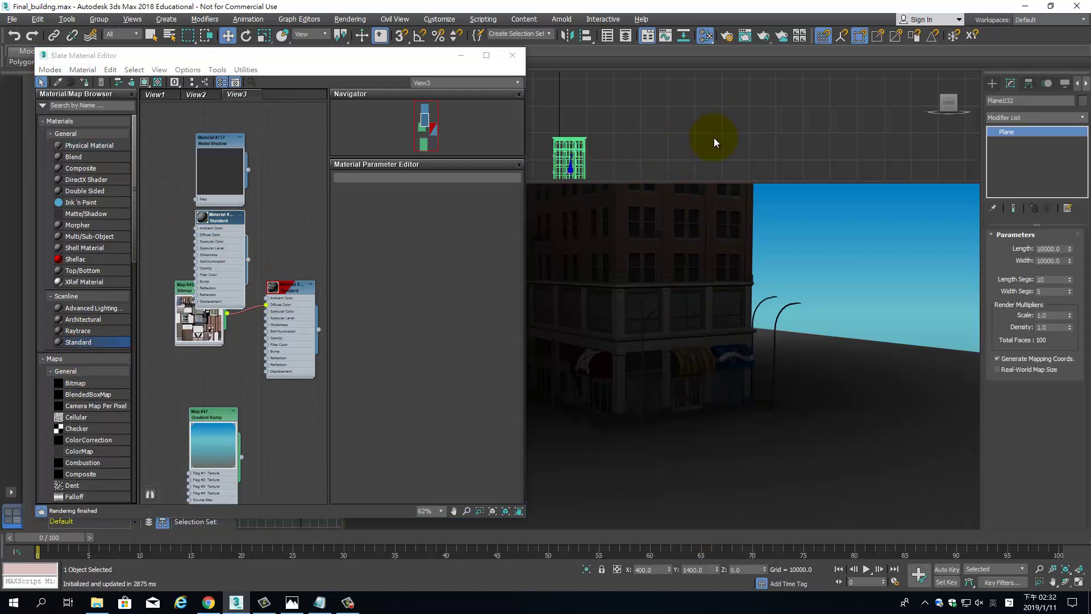
{"action": "left_click", "coordinate": [462, 55]}
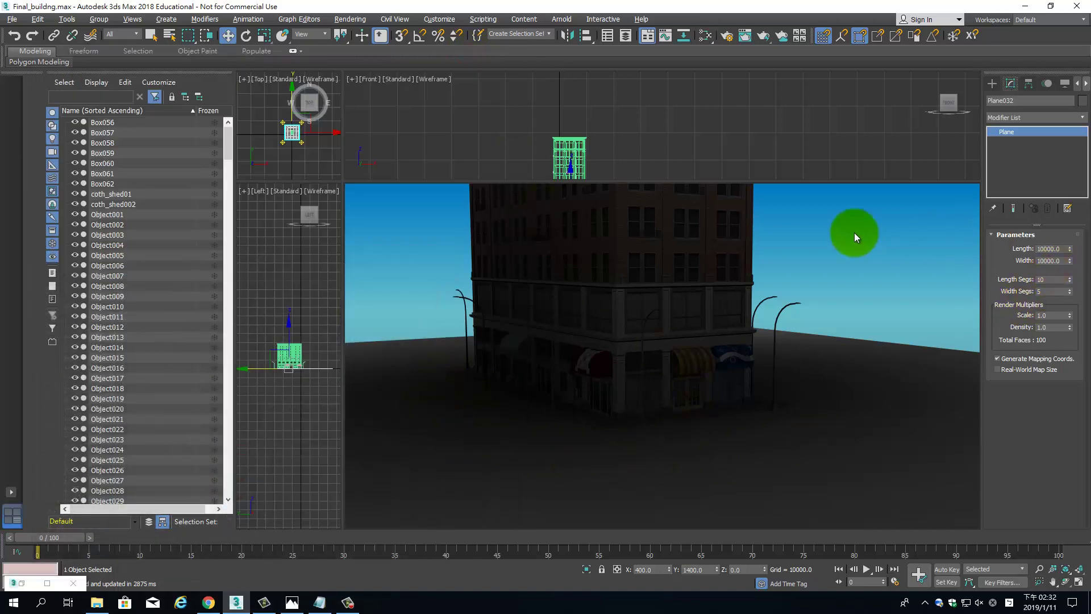
- Raise the instanced Omni lights' intensity multiplier to about 61.9
{"action": "left_click", "coordinate": [283, 144]}
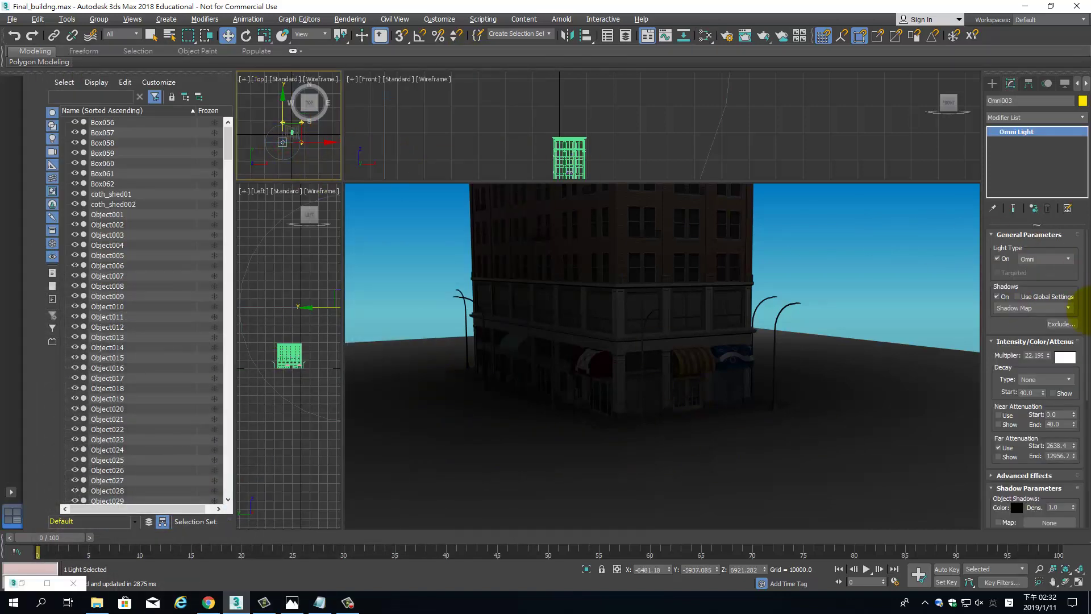
{"action": "left_click_drag", "start_coordinate": [1048, 355], "coordinate": [1034, 260]}
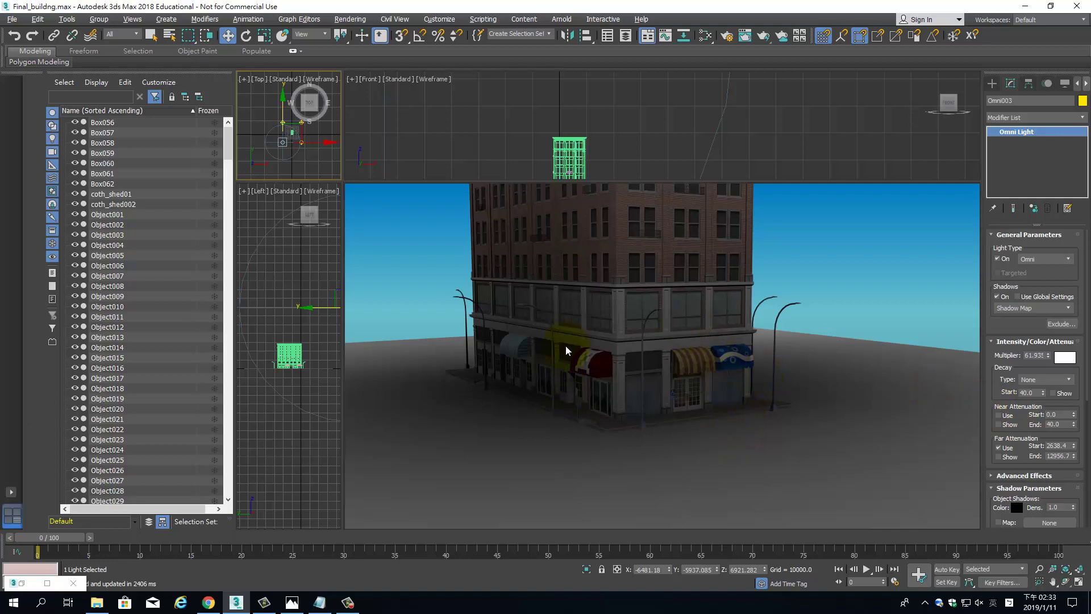
{"action": "scroll", "coordinate": [645, 114], "scroll_direction": "down", "scroll_amount": 5}
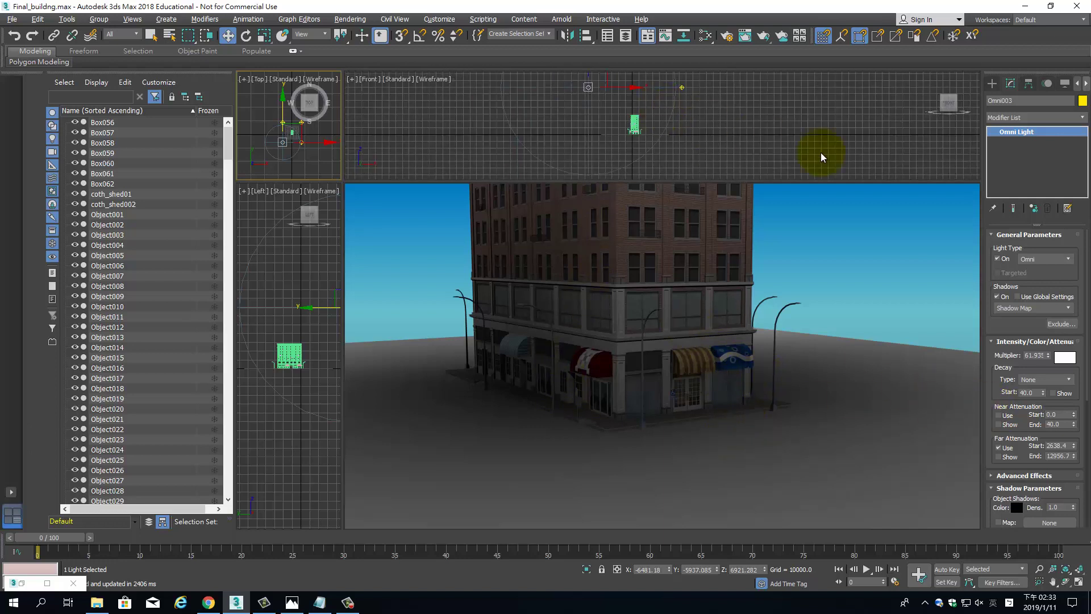
- Open the Light Lister, move it clear of the Front view, and deselect the Omni light
{"action": "left_click", "coordinate": [37, 19]}
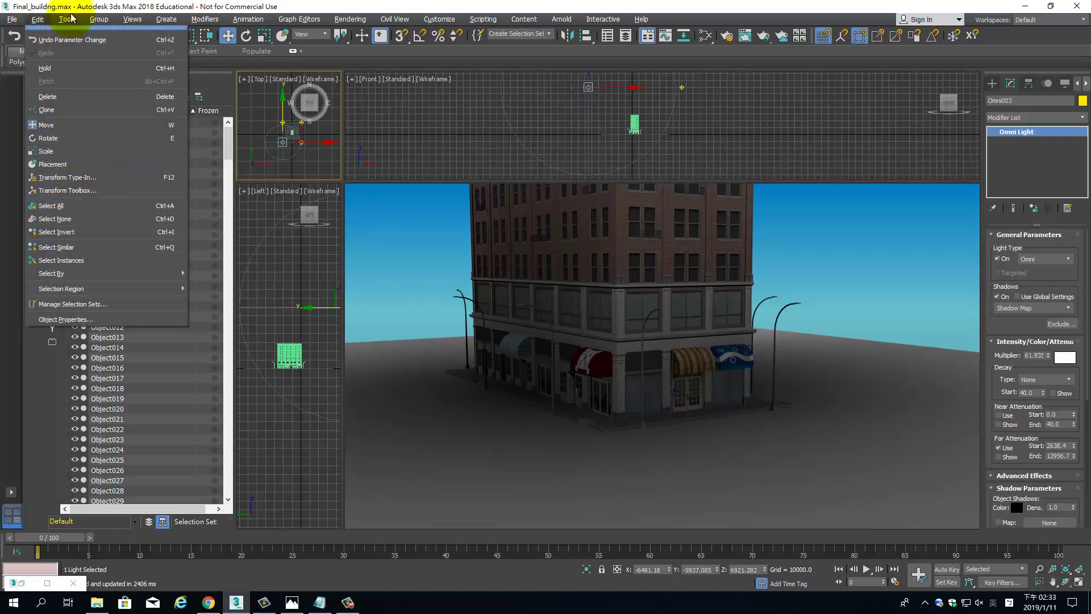
{"action": "mouse_move", "coordinate": [67, 19]}
{"action": "left_click", "coordinate": [104, 213]}
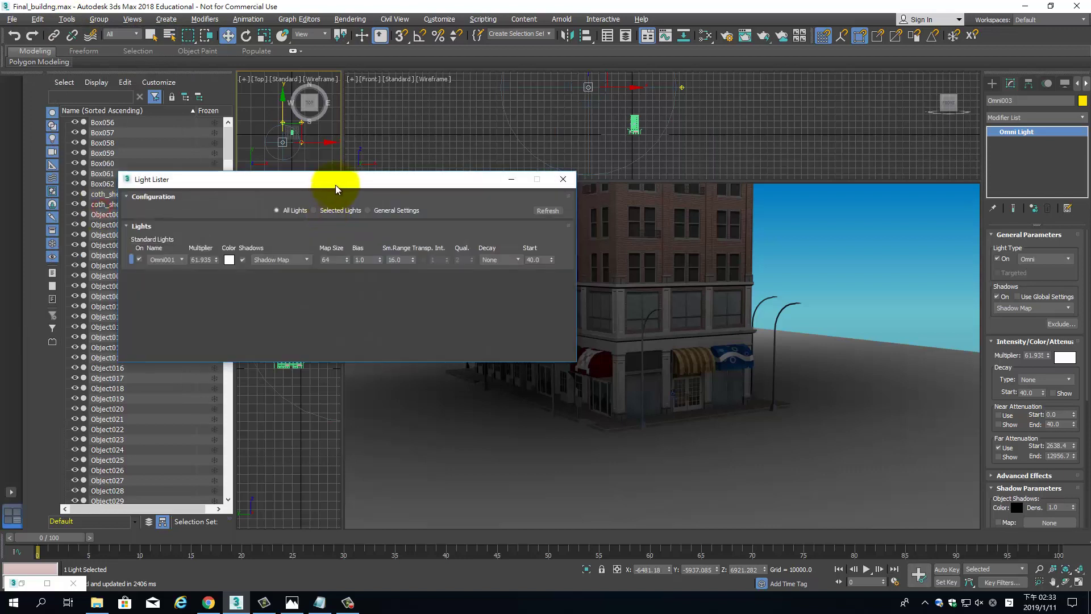
{"action": "left_click_drag", "start_coordinate": [341, 180], "coordinate": [412, 130]}
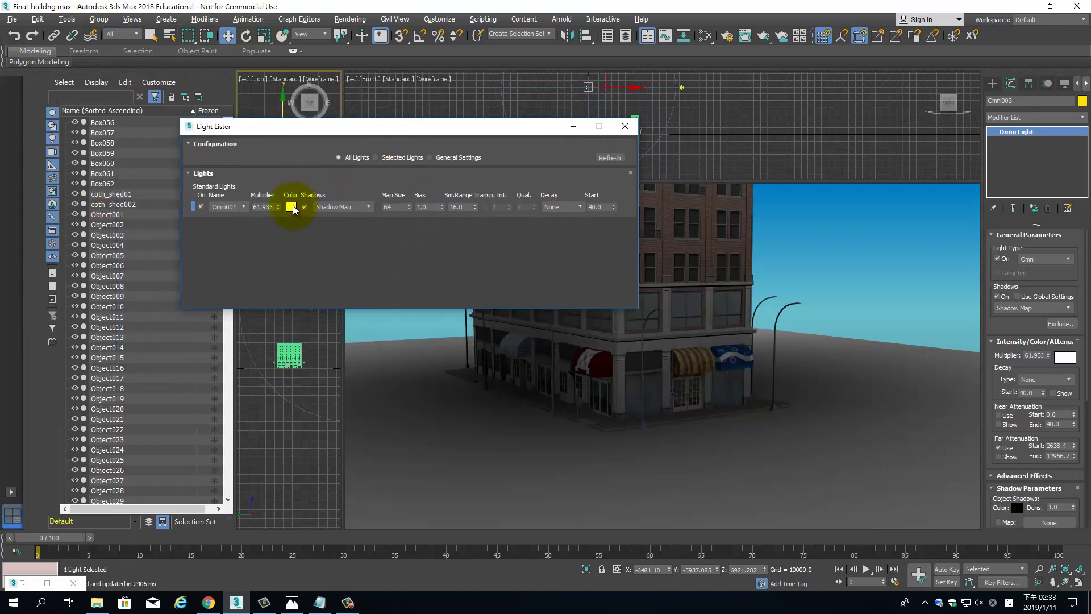
{"action": "left_click", "coordinate": [749, 146]}
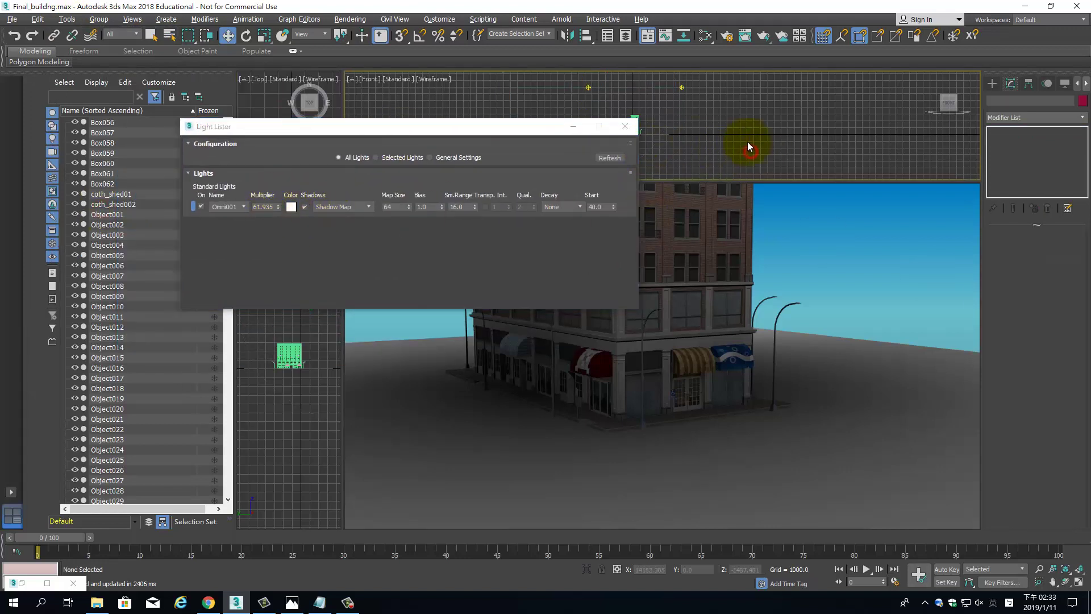
- Change the Omni lights' color to a muted blue with hue 141, saturation 130 and value 159
{"action": "left_click", "coordinate": [291, 207]}
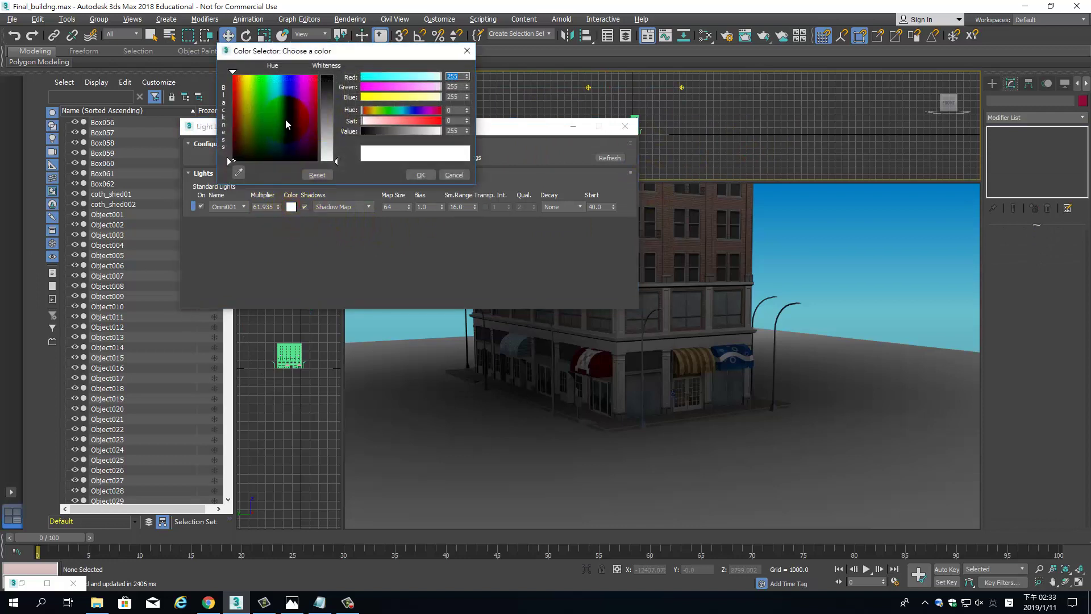
{"action": "left_click_drag", "start_coordinate": [326, 113], "coordinate": [335, 75]}
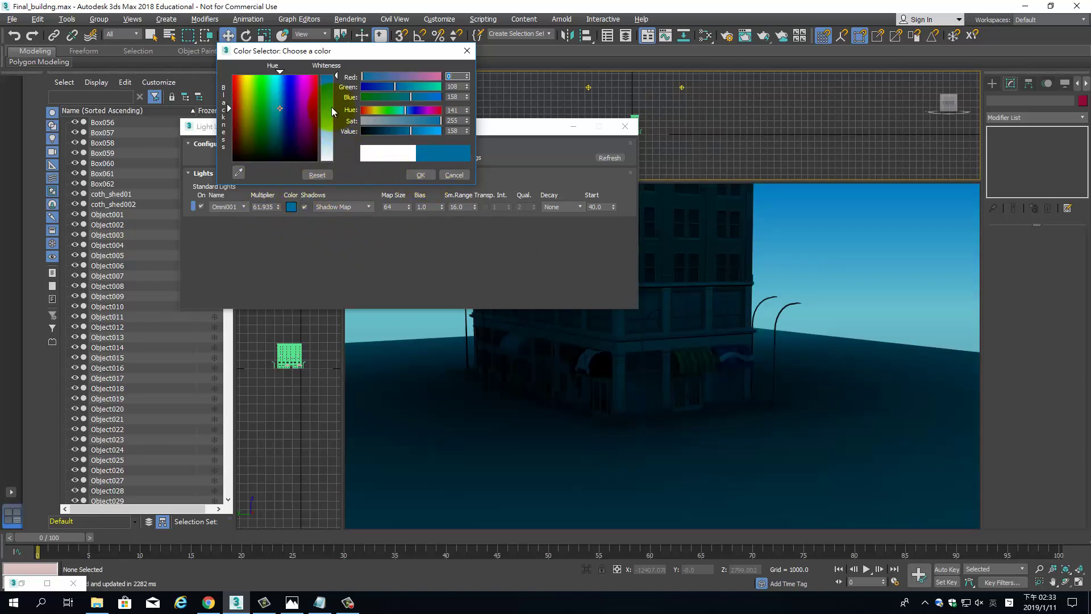
{"action": "mouse_move", "coordinate": [410, 128]}
{"action": "left_mouse_down"}
{"action": "mouse_move", "coordinate": [393, 126]}
{"action": "mouse_move", "coordinate": [392, 139]}
{"action": "left_mouse_up"}
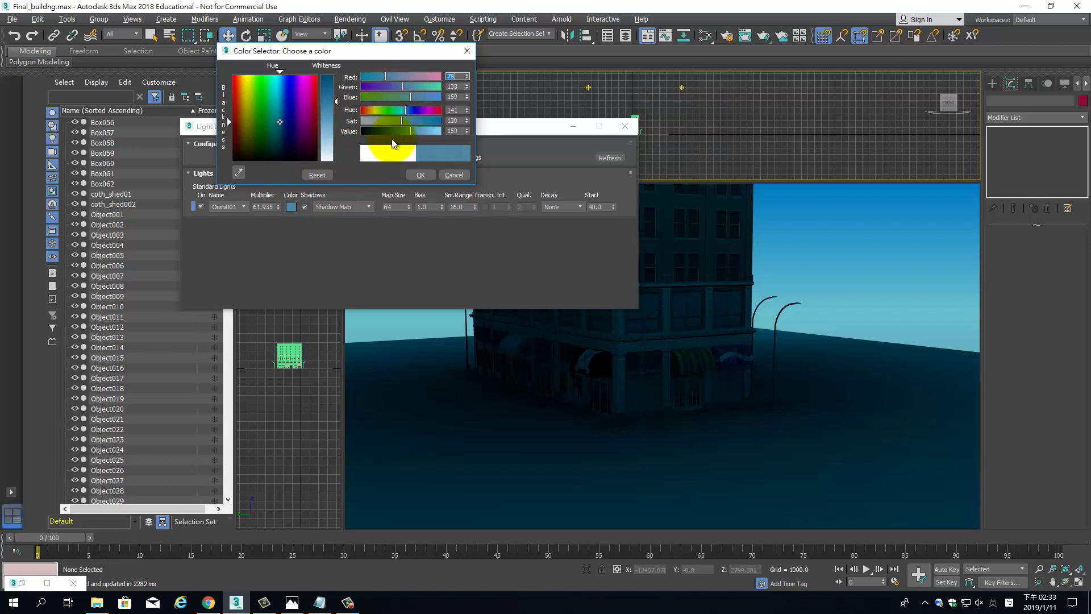
{"action": "left_click", "coordinate": [417, 175]}
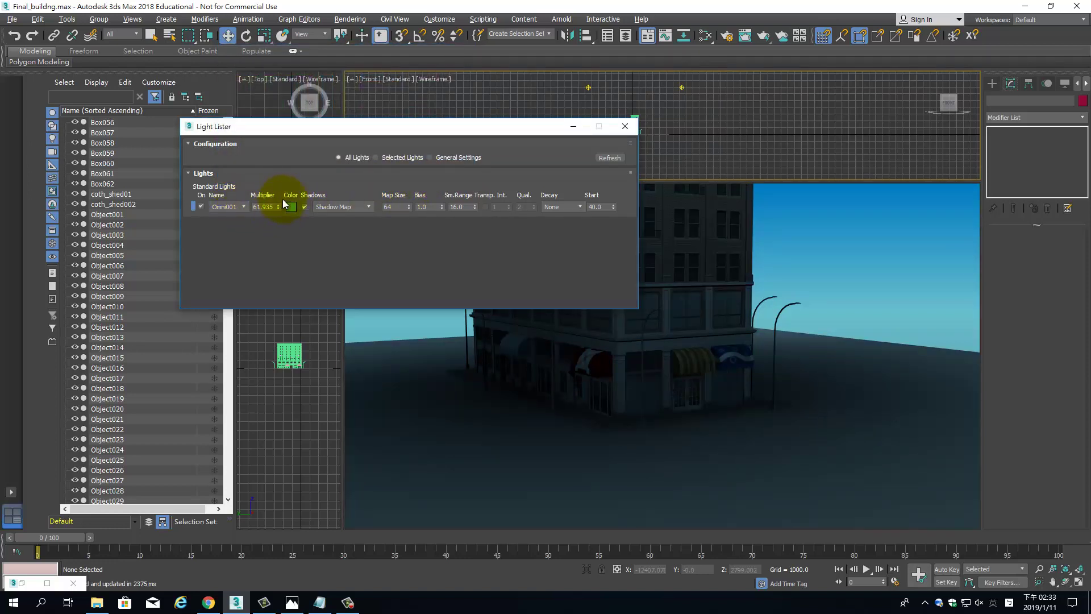
- Set the Omni lights' shadow bias to 0.1 and move the Light Lister away from the rendered view
{"action": "double_click", "coordinate": [422, 207]}
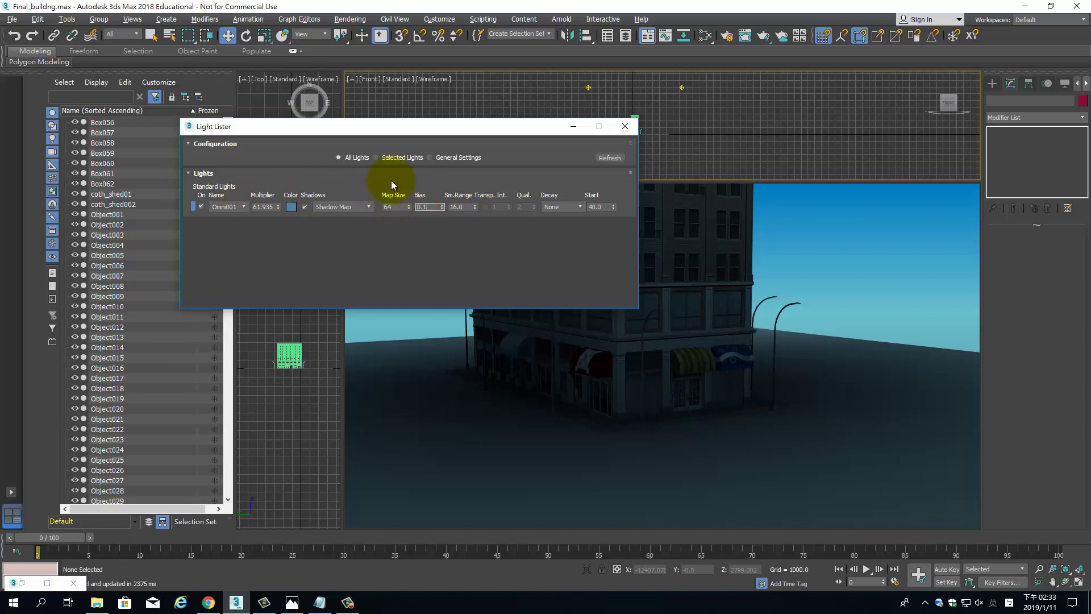
{"action": "key", "text": "Return"}
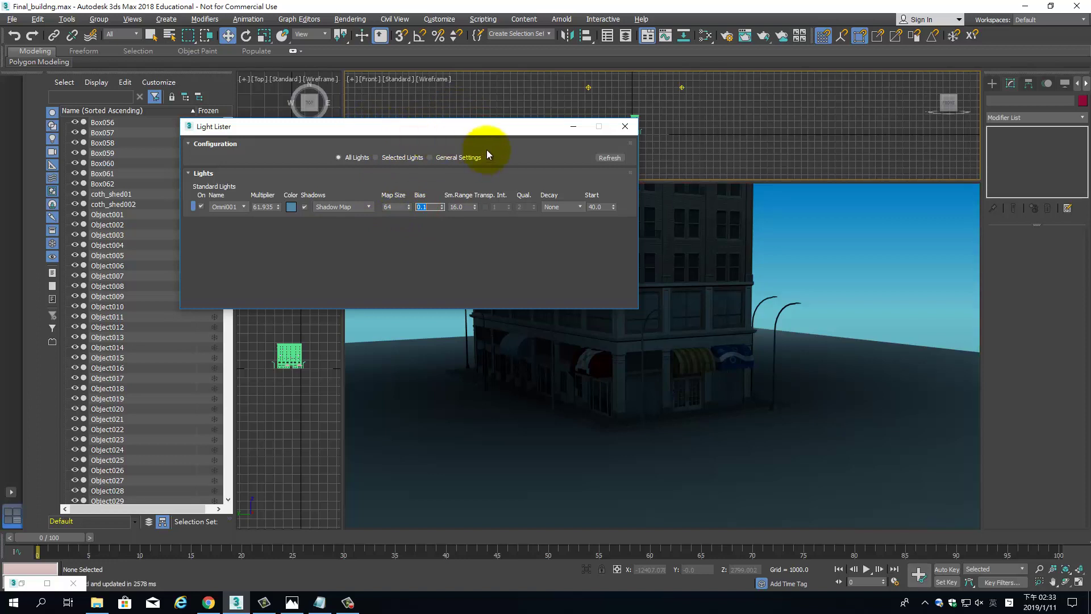
{"action": "left_click_drag", "start_coordinate": [417, 132], "coordinate": [96, 147]}
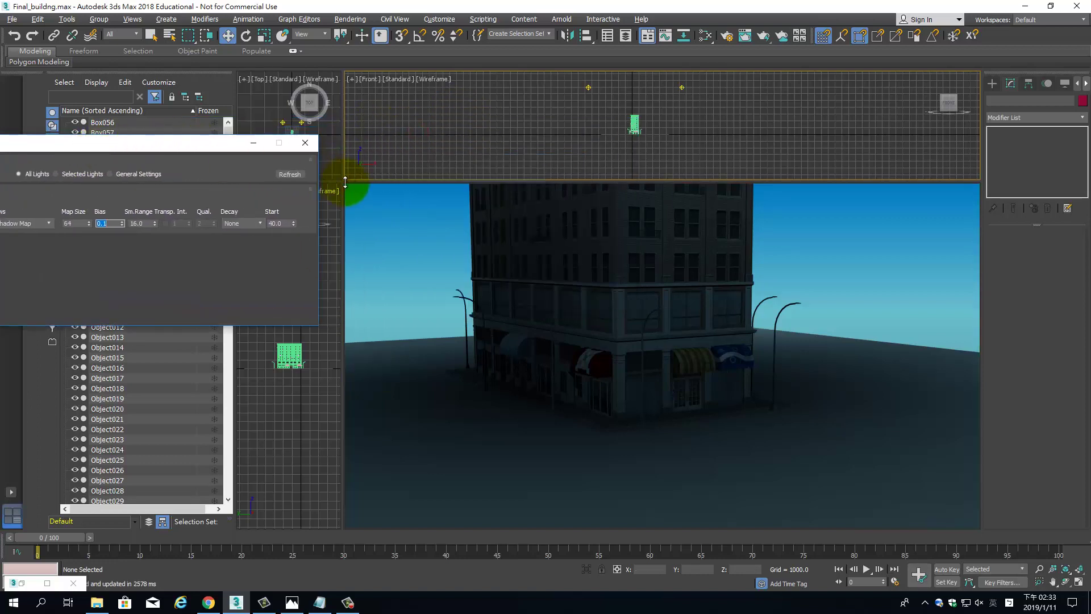
- Enlarge the Top view within the four-view layout and reinitialize the ActiveShade render
{"action": "left_click_drag", "start_coordinate": [345, 181], "coordinate": [473, 243]}
{"action": "scroll", "coordinate": [405, 169], "scroll_direction": "up", "scroll_amount": 5}
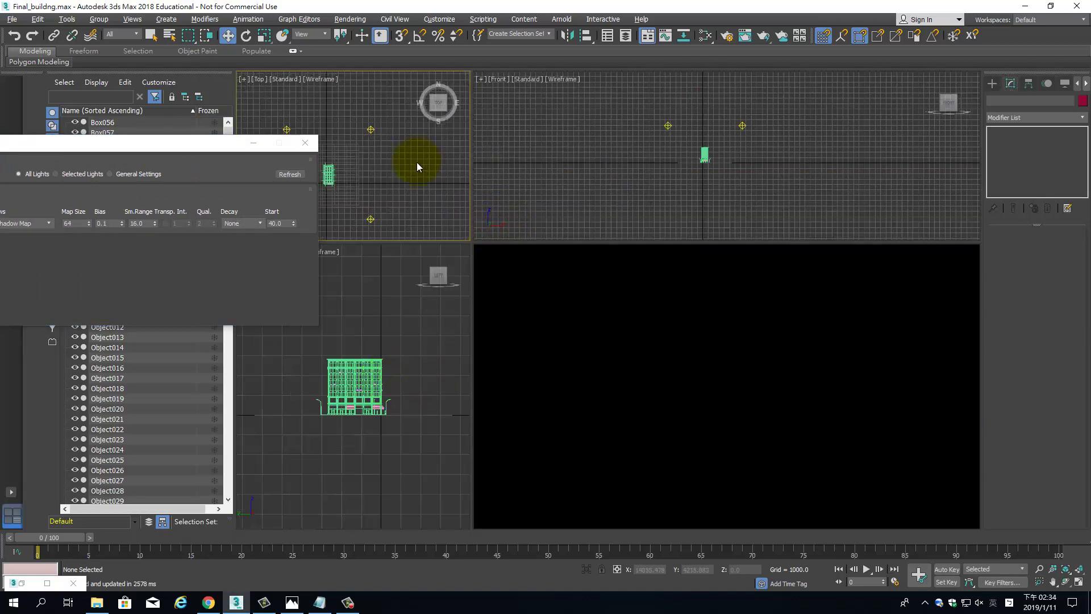
{"action": "right_click", "coordinate": [682, 324]}
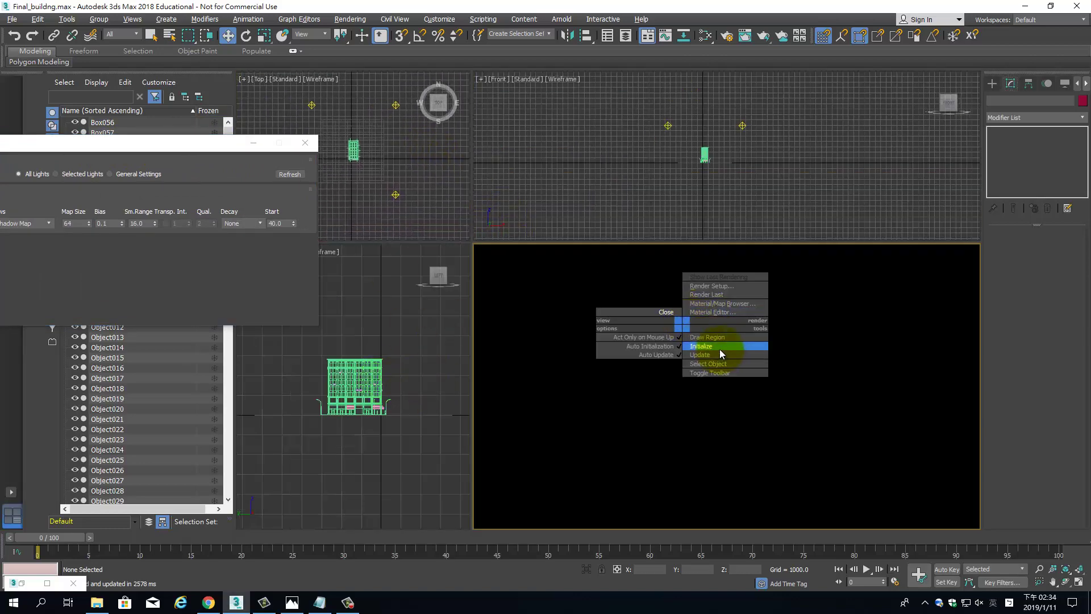
{"action": "left_click", "coordinate": [704, 346]}
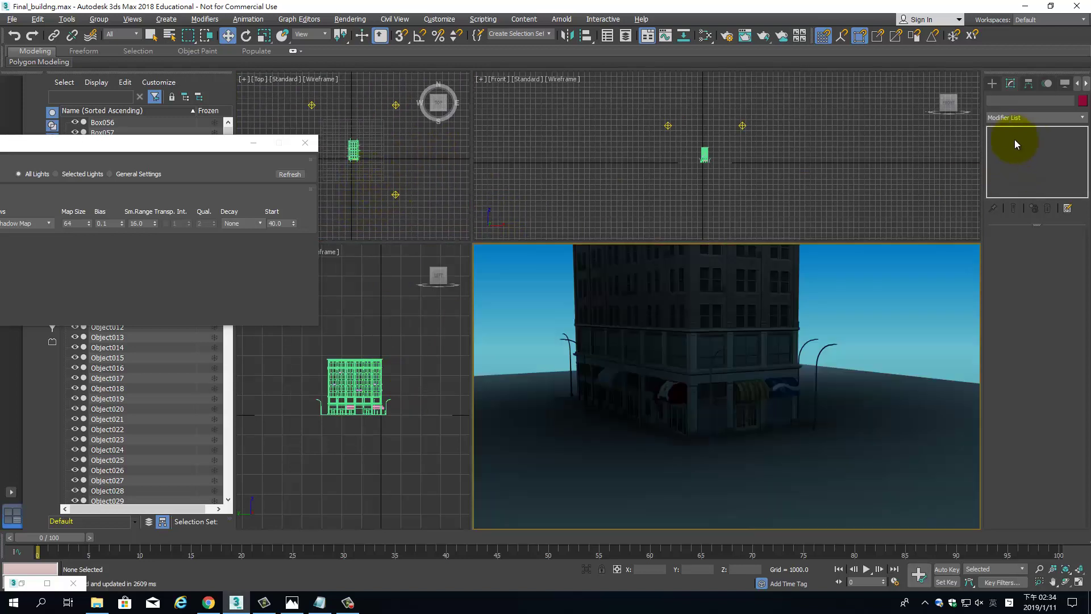
- Create a Target Direct light in the Top view, placed diagonally in front of the building and aimed at it
{"action": "left_click", "coordinate": [992, 83]}
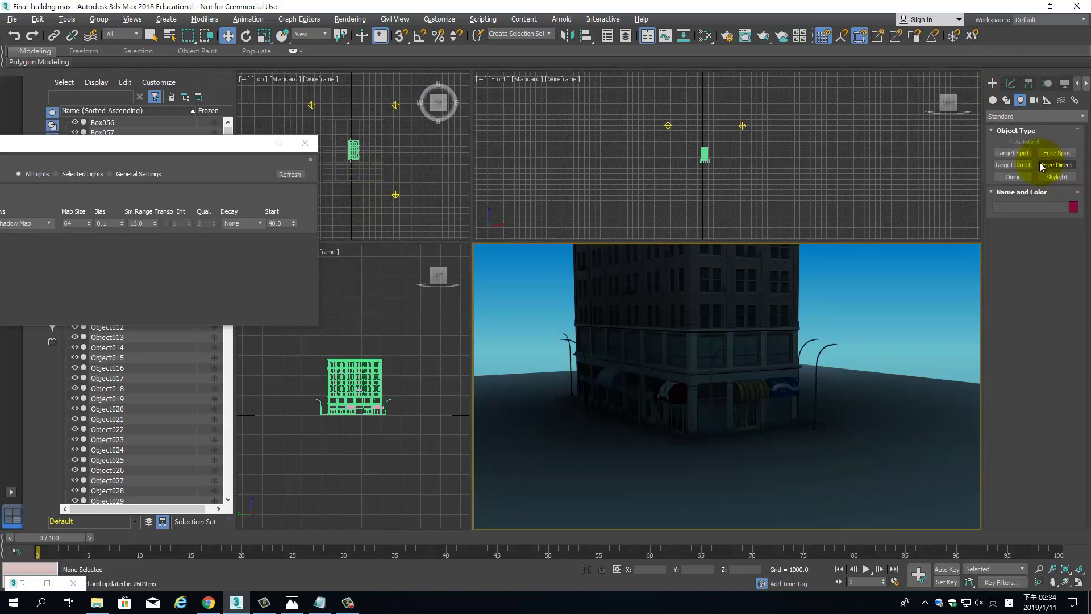
{"action": "left_click", "coordinate": [1012, 165]}
{"action": "scroll", "coordinate": [423, 108], "scroll_direction": "down", "scroll_amount": 5}
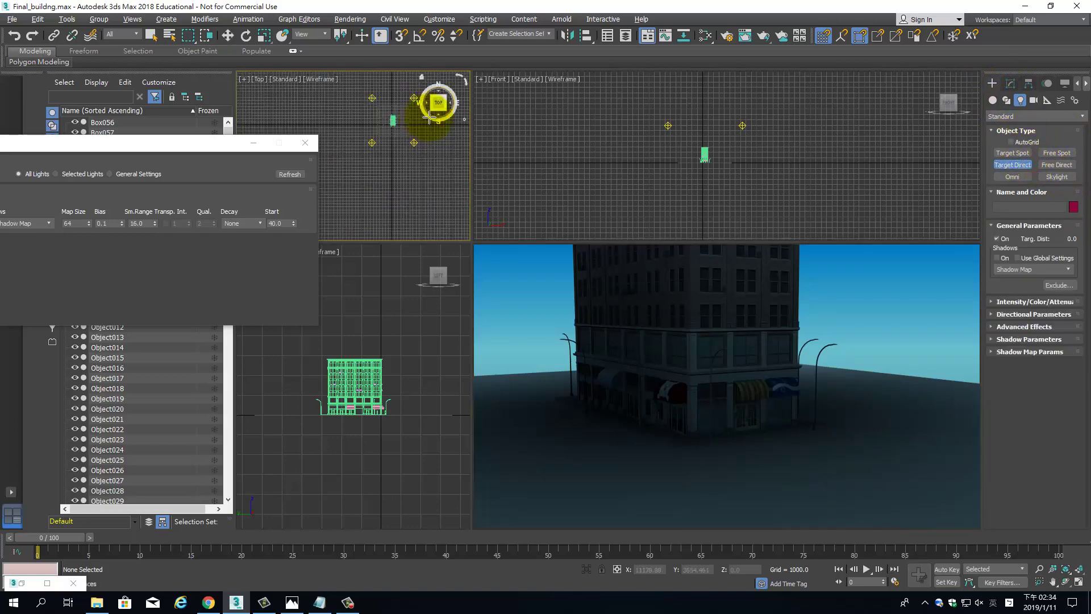
{"action": "middle_click_drag", "start_coordinate": [429, 117], "coordinate": [426, 158]}
{"action": "left_click_drag", "start_coordinate": [365, 188], "coordinate": [395, 143]}
{"action": "key", "text": "w"}
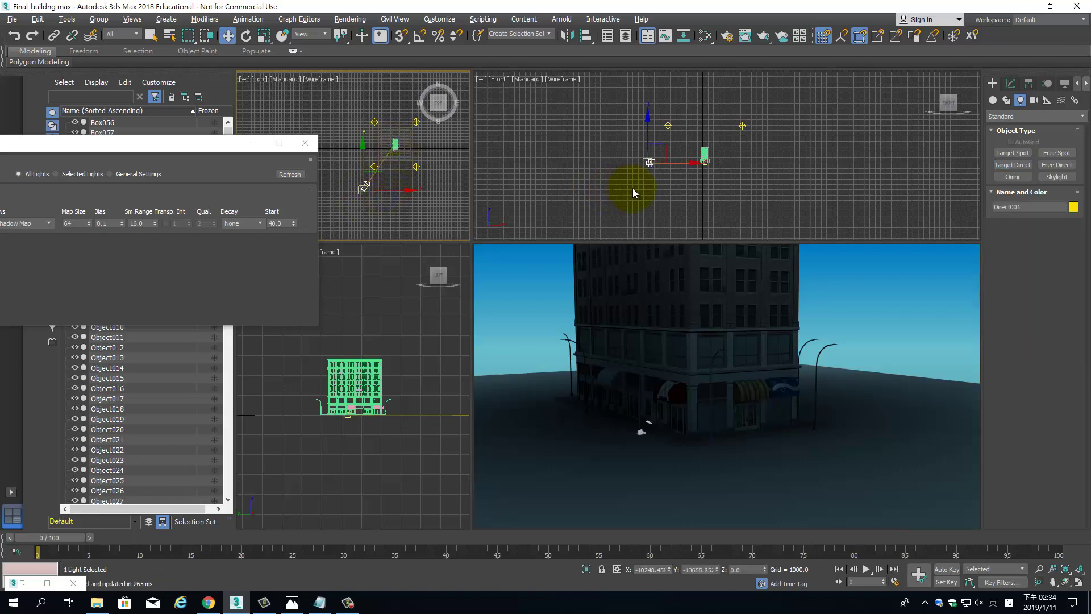
- Raise the directional light in the Front view to a height of about 12101 so it shines down on the building
{"action": "scroll", "coordinate": [639, 182], "scroll_direction": "down", "scroll_amount": 3}
{"action": "scroll", "coordinate": [646, 183], "scroll_direction": "up", "scroll_amount": 4}
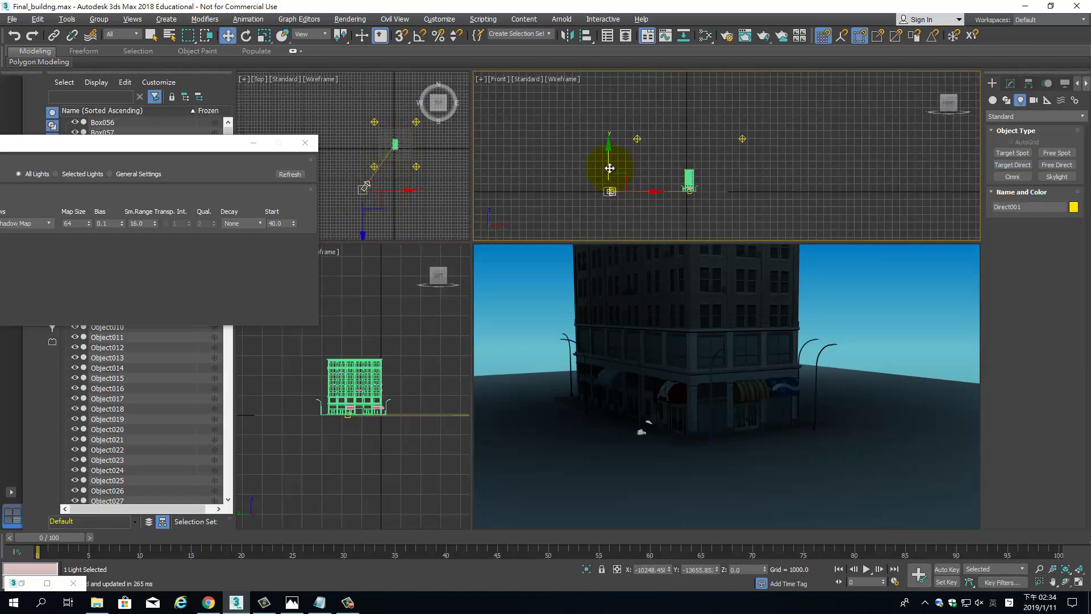
{"action": "left_click_drag", "start_coordinate": [608, 168], "coordinate": [601, 73]}
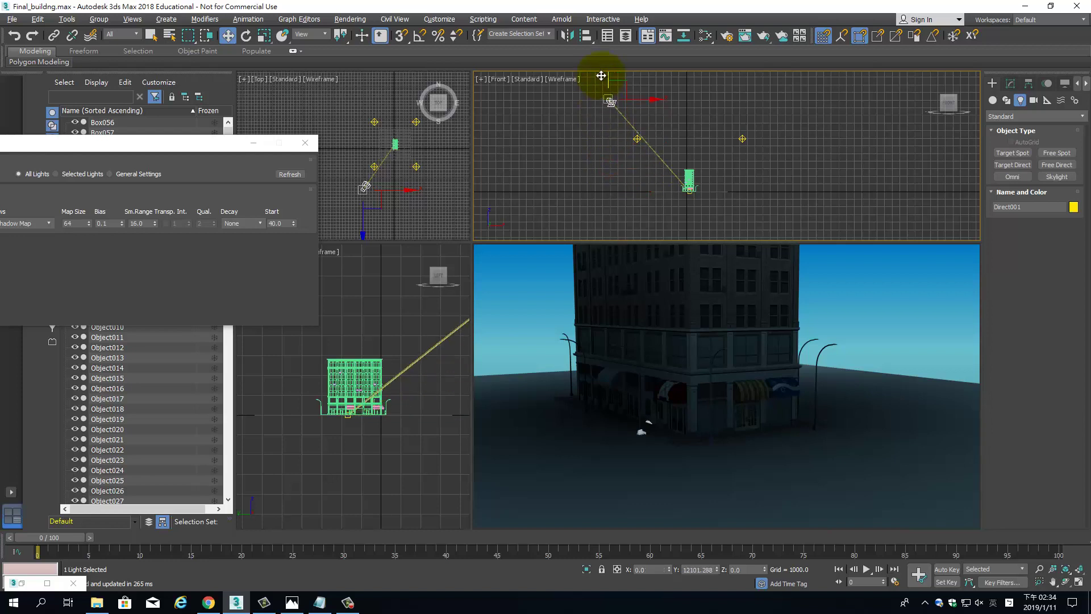
- Refresh the Light Lister to include the directional light and rename that light Sun
{"action": "left_click", "coordinate": [1012, 83]}
{"action": "left_click_drag", "start_coordinate": [183, 149], "coordinate": [461, 188]}
{"action": "left_click", "coordinate": [500, 207]}
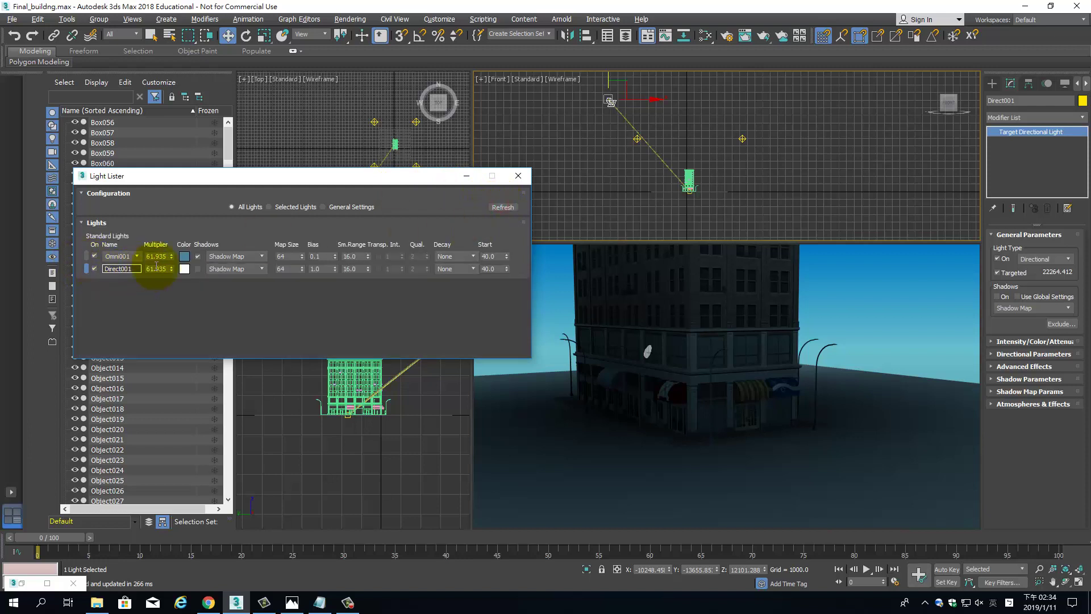
{"action": "left_click_drag", "start_coordinate": [132, 268], "coordinate": [82, 271]}
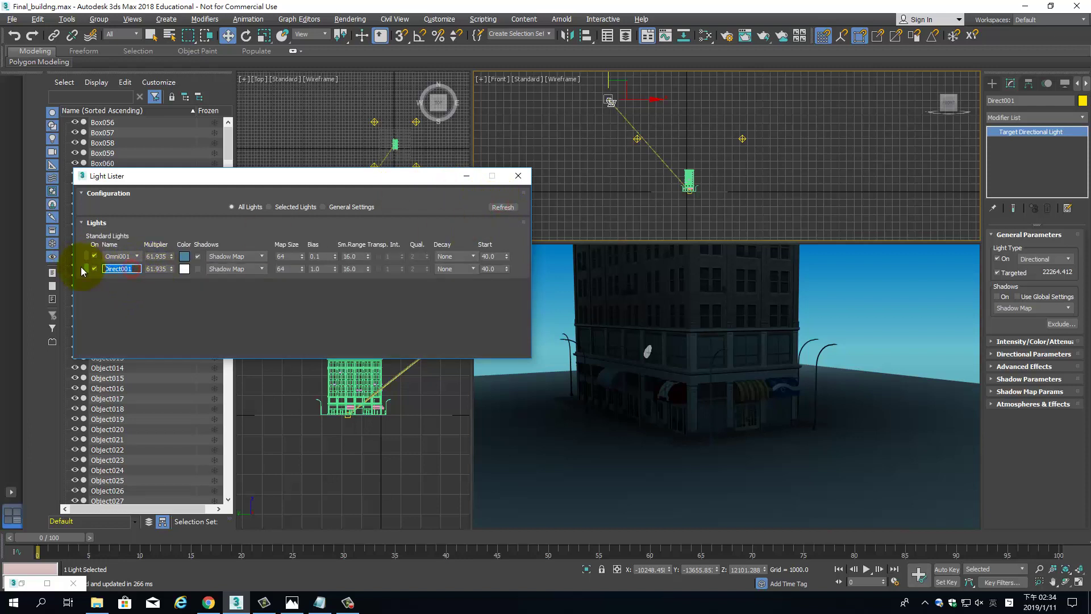
{"action": "type", "text": "D"}
{"action": "left_click", "coordinate": [82, 270]}
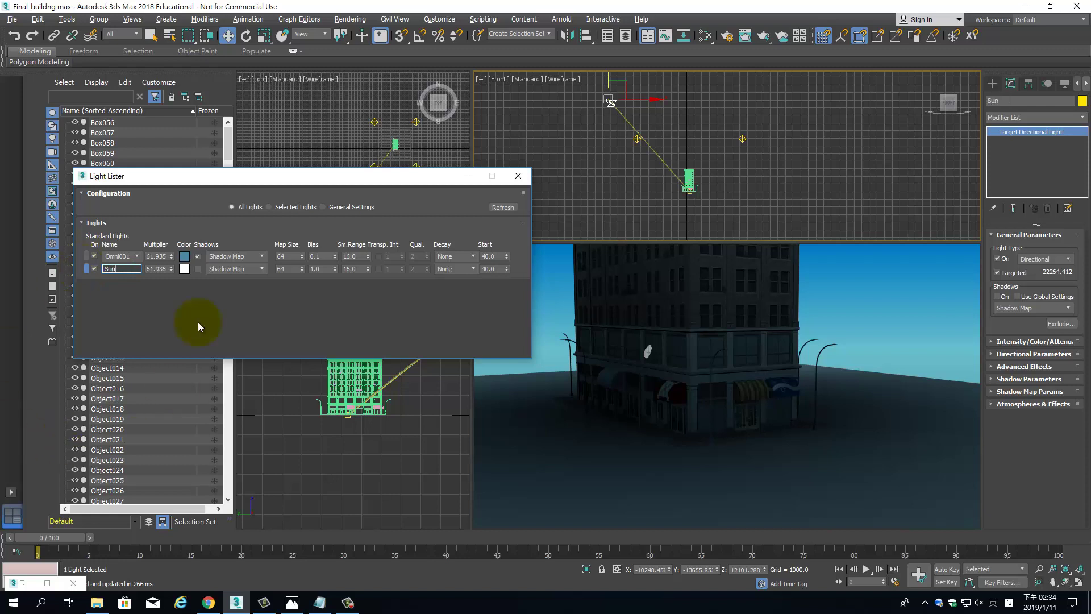
- Give the Sun light a pale warm color with red 255, green 245 and blue 228
{"action": "left_click", "coordinate": [187, 271]}
{"action": "mouse_move", "coordinate": [301, 124]}
{"action": "left_mouse_down"}
{"action": "mouse_move", "coordinate": [274, 87]}
{"action": "mouse_move", "coordinate": [241, 75]}
{"action": "left_mouse_up"}
{"action": "left_click_drag", "start_coordinate": [335, 162], "coordinate": [331, 157]}
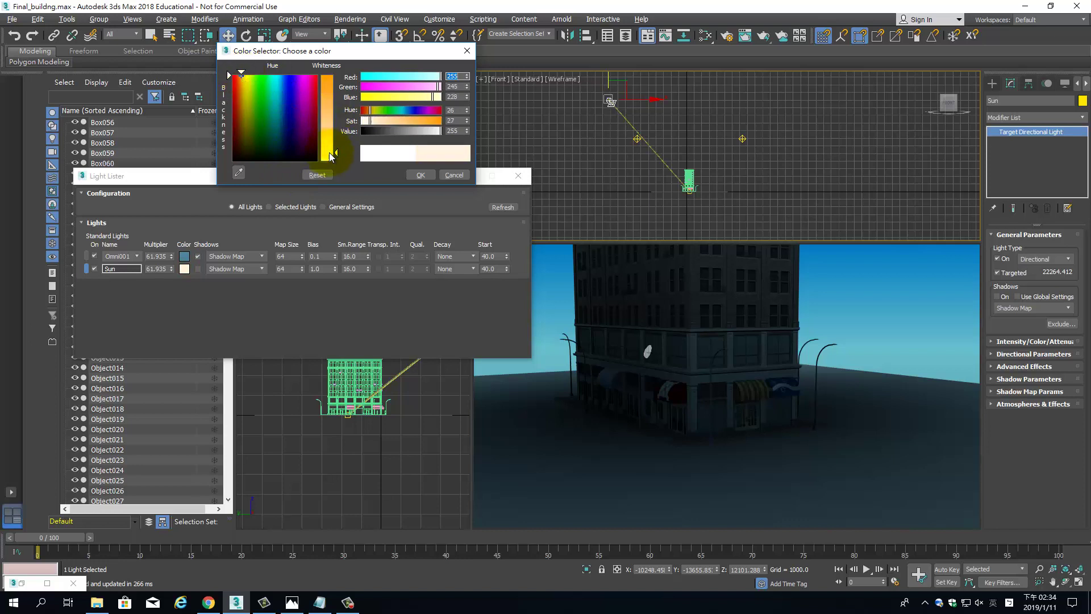
{"action": "left_click", "coordinate": [420, 174]}
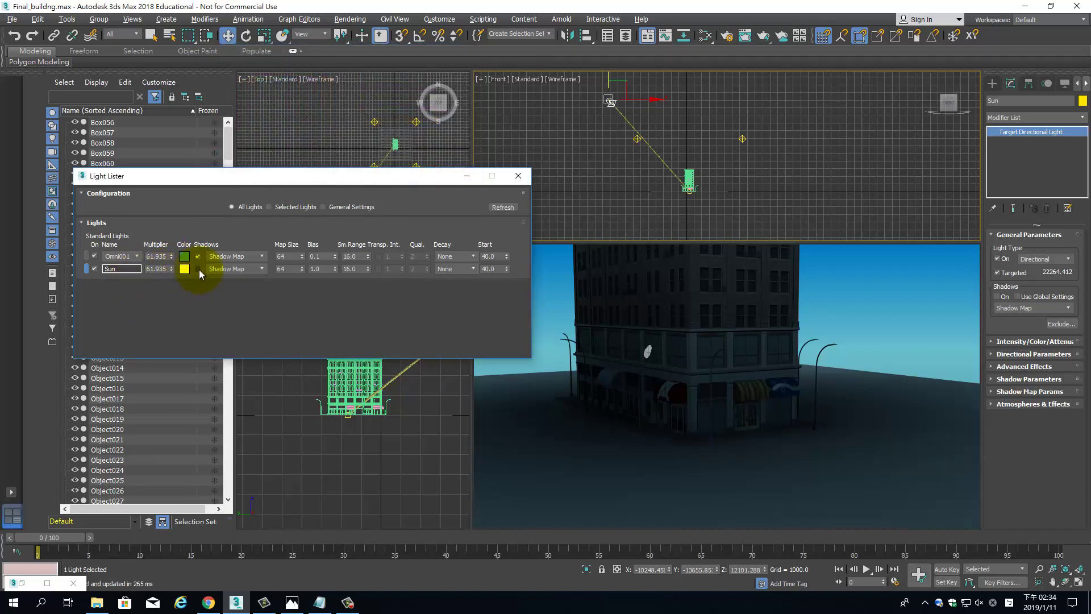
- Turn on the Sun light's shadows and set their type to Raytrace Shadow
{"action": "left_click", "coordinate": [197, 269]}
{"action": "left_click", "coordinate": [250, 269]}
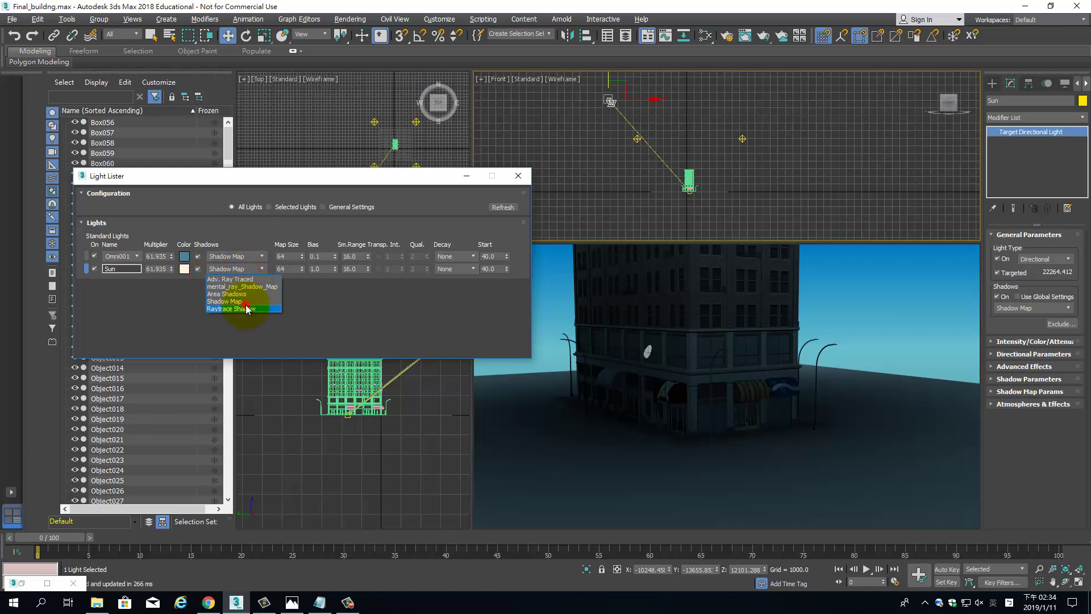
{"action": "left_click", "coordinate": [245, 309]}
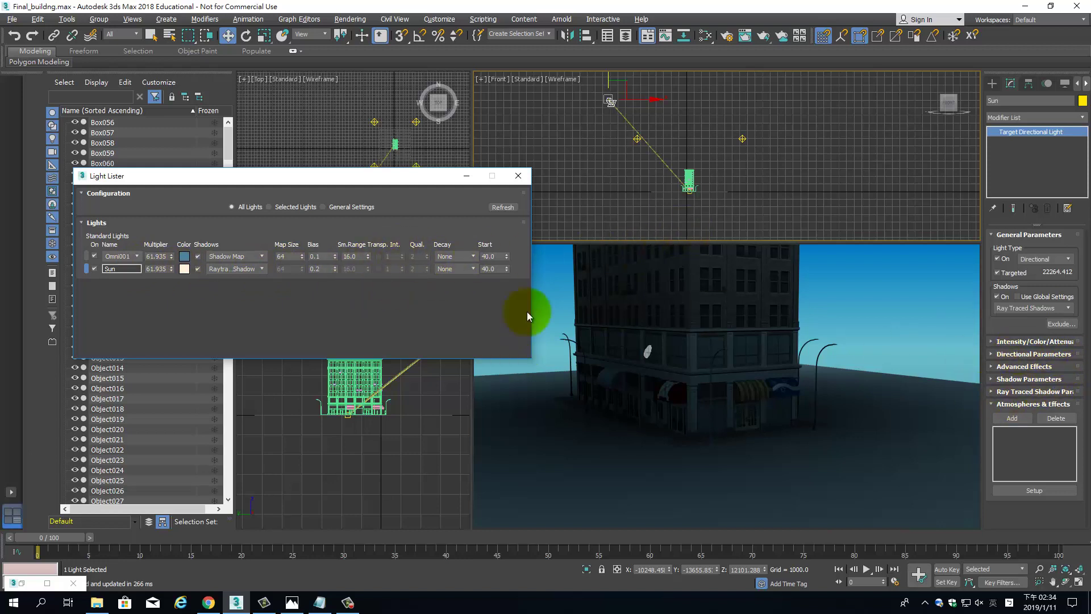
- Set the Sun light's hotspot/beam to 5000 so its cone covers the whole building
{"action": "left_click", "coordinate": [1018, 354]}
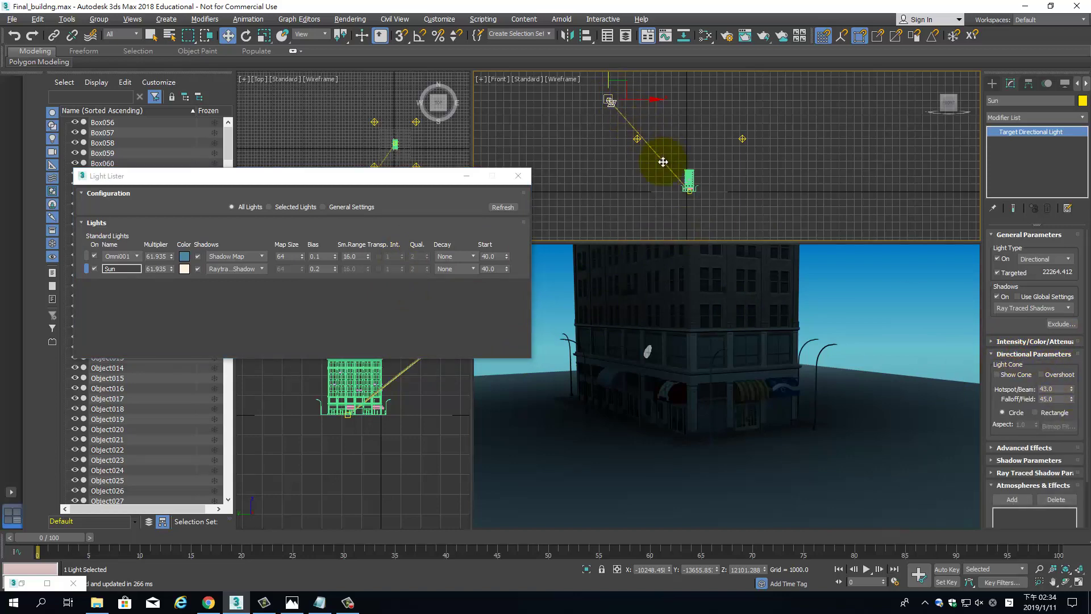
{"action": "scroll", "coordinate": [659, 156], "scroll_direction": "up", "scroll_amount": 3}
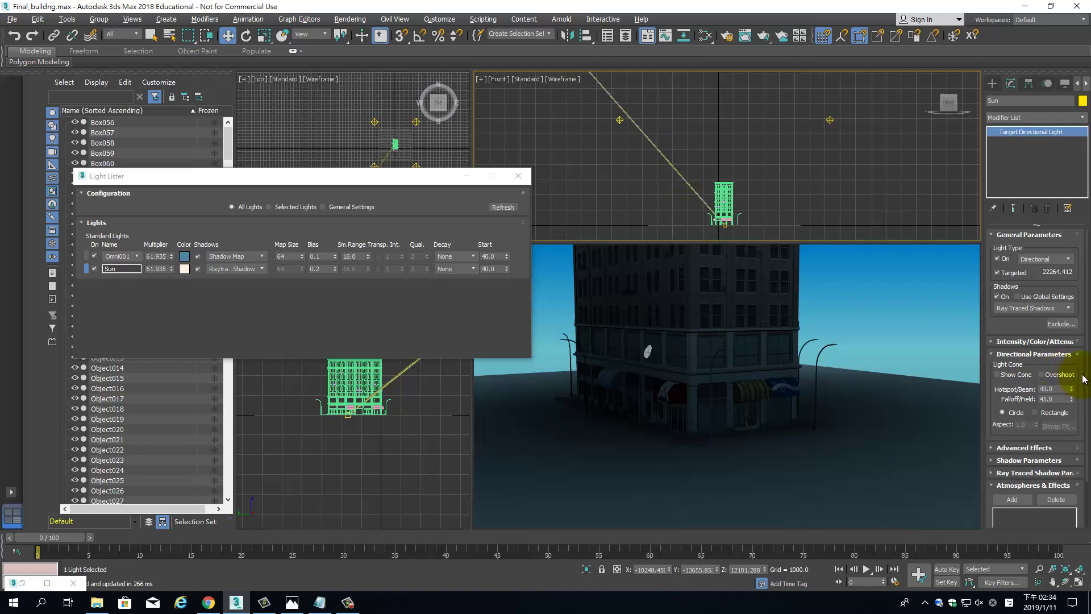
{"action": "double_click", "coordinate": [1050, 389]}
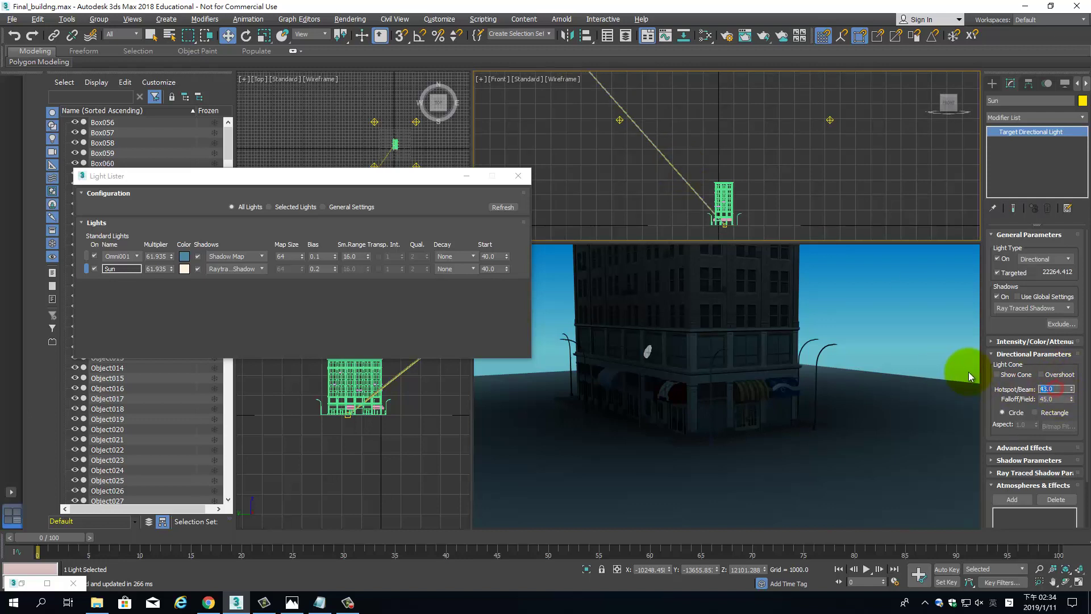
{"action": "key", "text": "Return"}
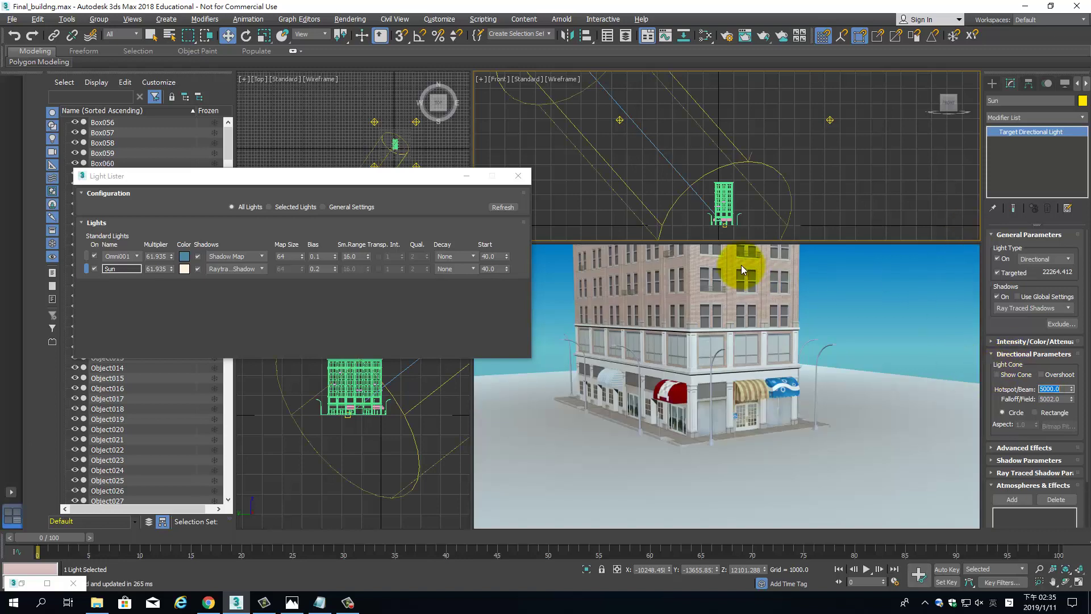
- Close the ActiveShade render, fit the whole scene in all views, and move the Light Lister off the Left view
{"action": "middle_click_drag", "start_coordinate": [784, 340], "coordinate": [781, 322]}
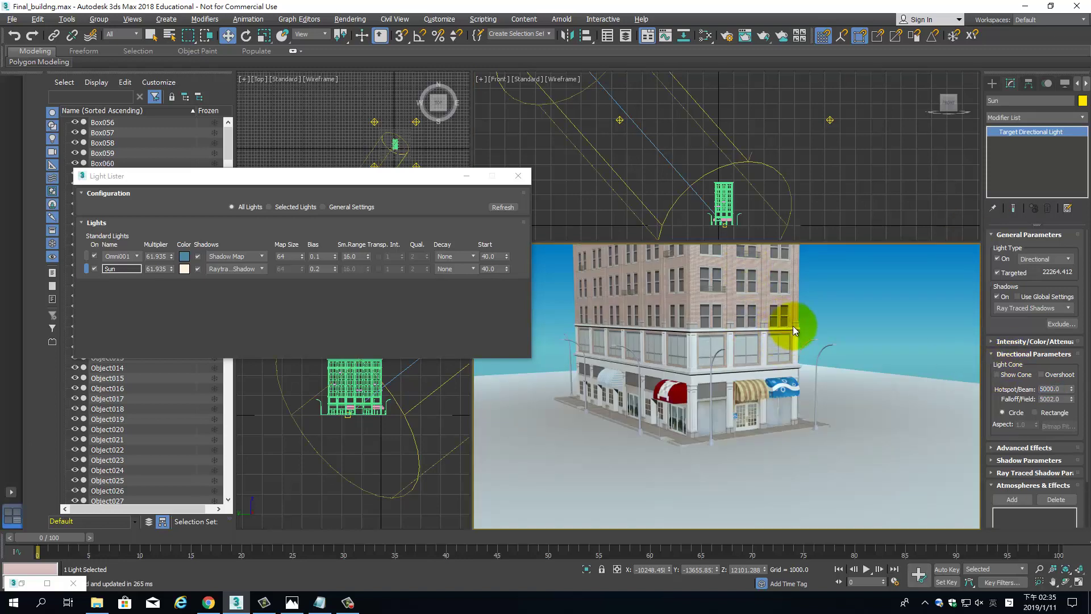
{"action": "right_click", "coordinate": [760, 316]}
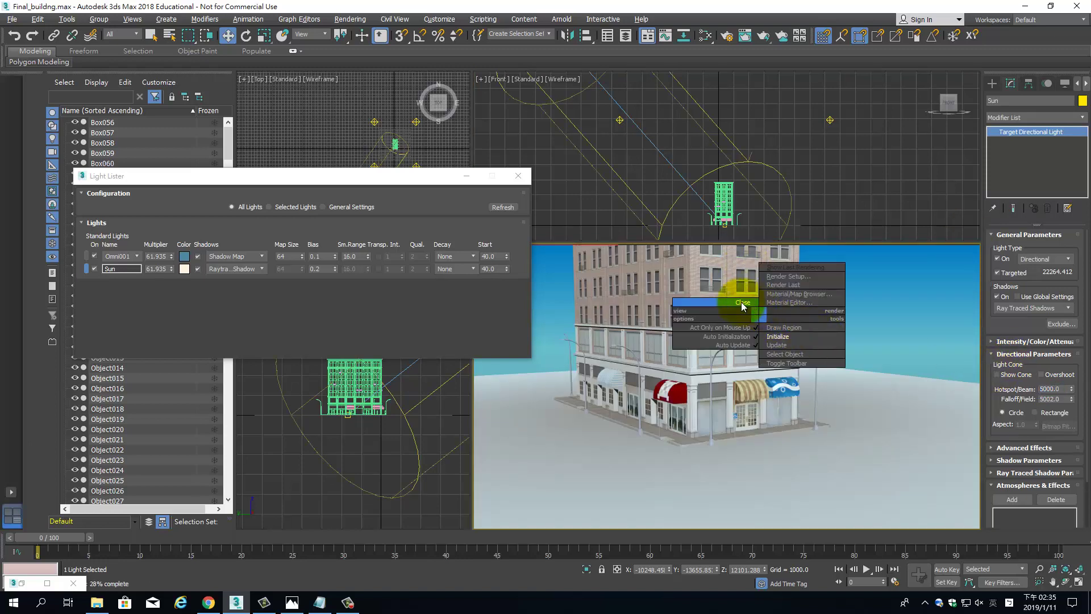
{"action": "left_click", "coordinate": [741, 302]}
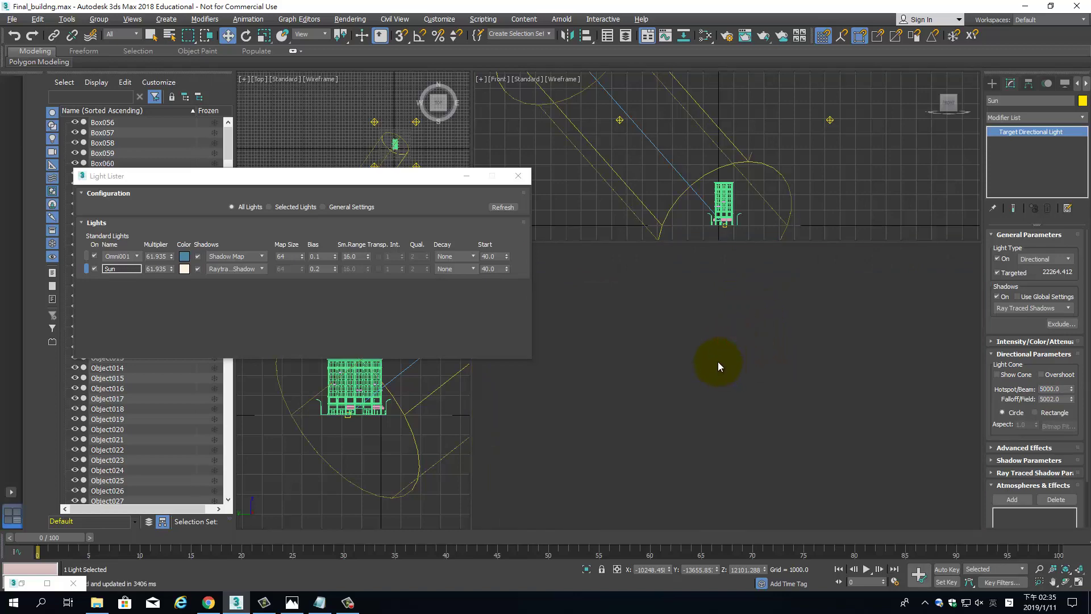
{"action": "key", "text": "ctrl+shift+z"}
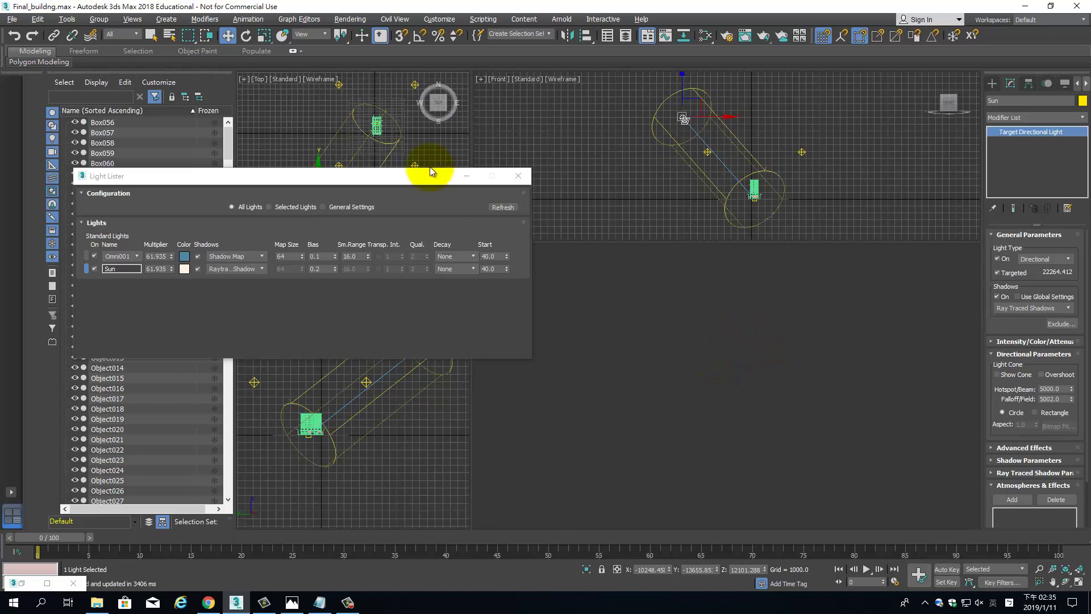
{"action": "left_click_drag", "start_coordinate": [429, 171], "coordinate": [307, 88]}
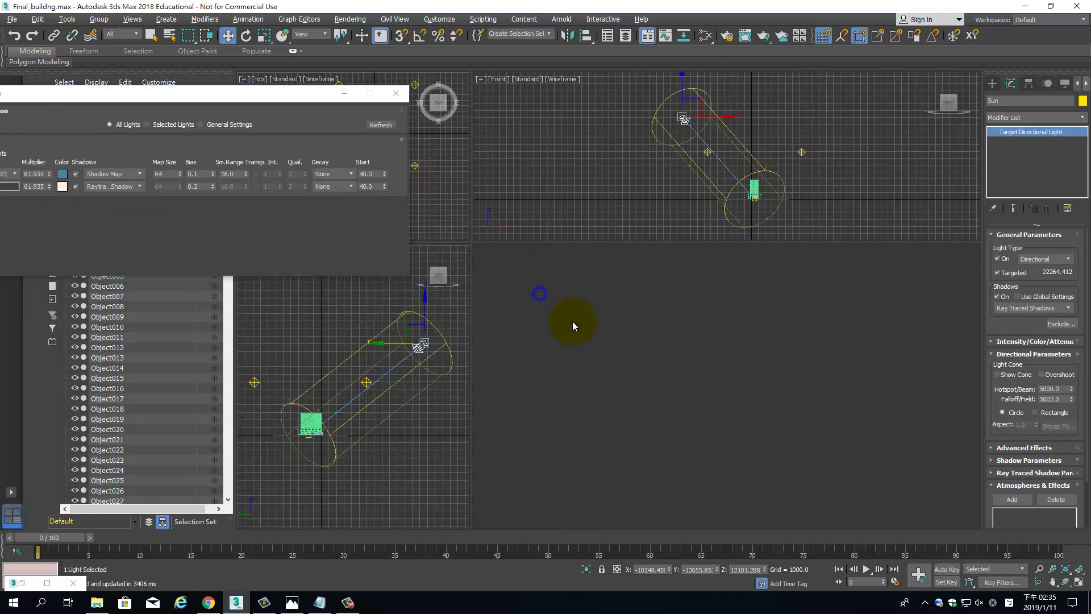
- Reset the viewport layout to equally sized views, deselect the Sun light and move the Light Lister fully into sight
{"action": "right_click", "coordinate": [473, 243]}
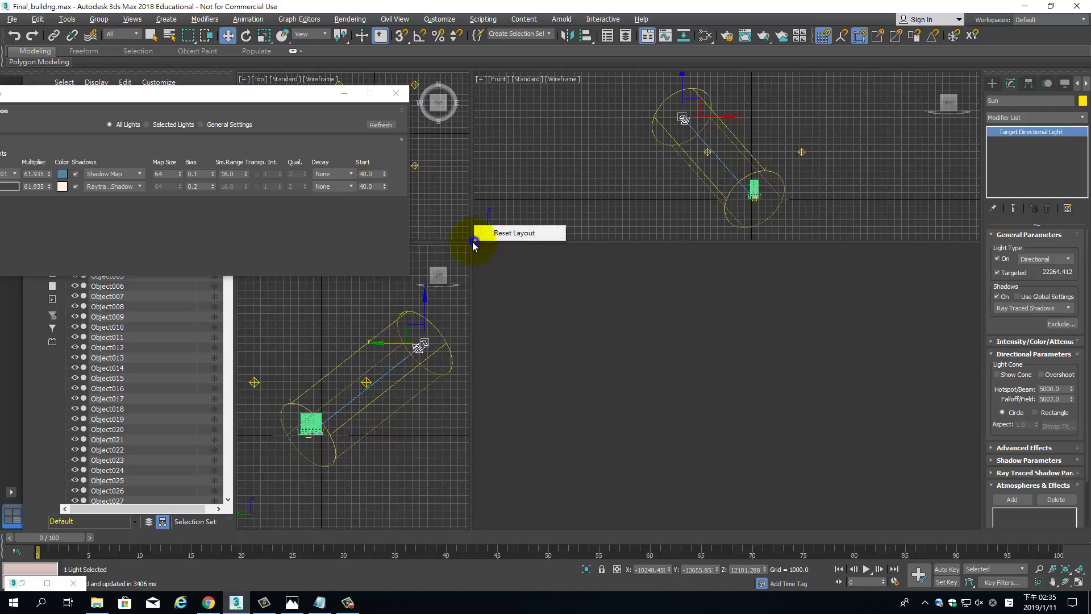
{"action": "left_click", "coordinate": [499, 234]}
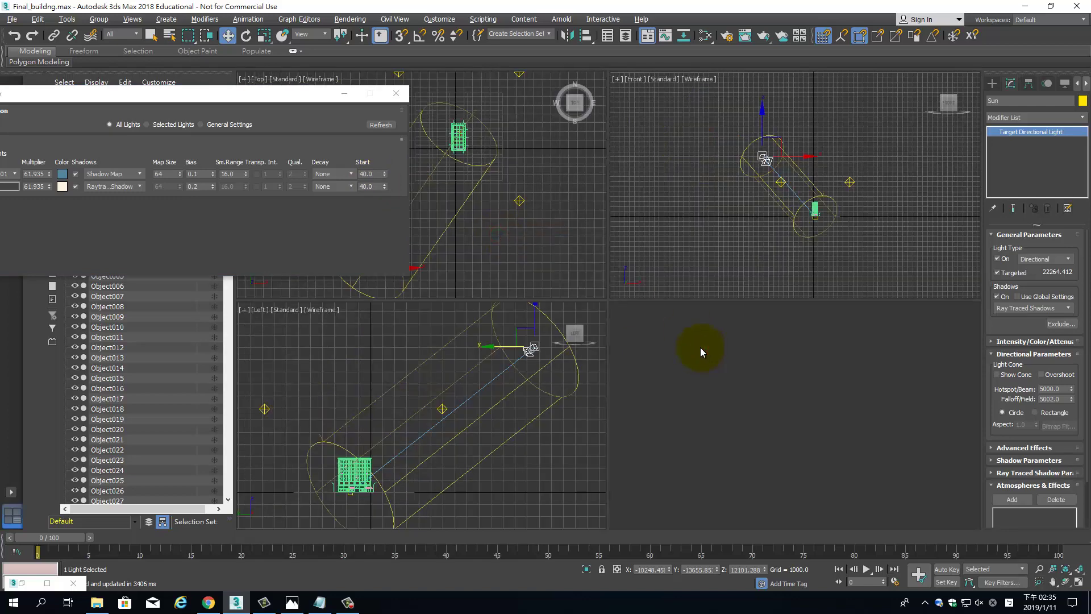
{"action": "left_click", "coordinate": [703, 348]}
{"action": "left_click_drag", "start_coordinate": [284, 95], "coordinate": [352, 147]}
{"action": "left_click", "coordinate": [599, 123]}
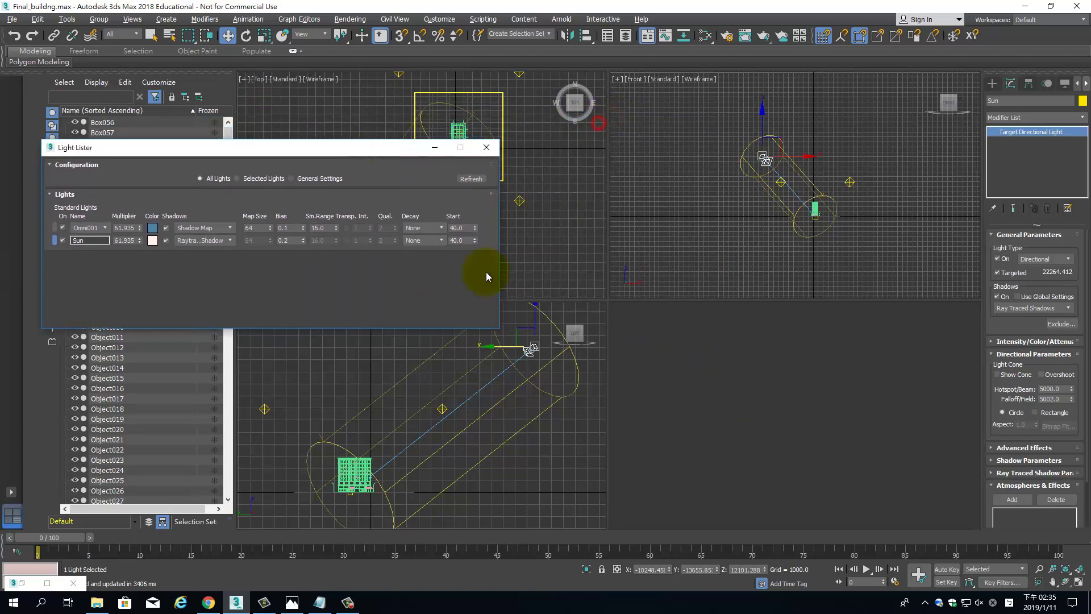
{"action": "left_click", "coordinate": [819, 479]}
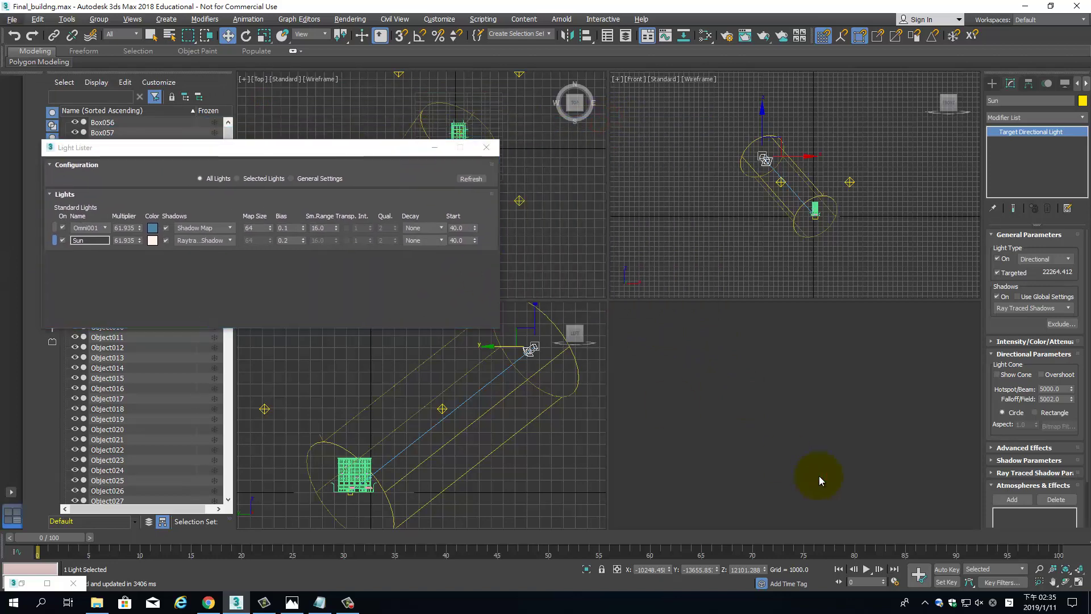
{"action": "left_click", "coordinate": [751, 257]}
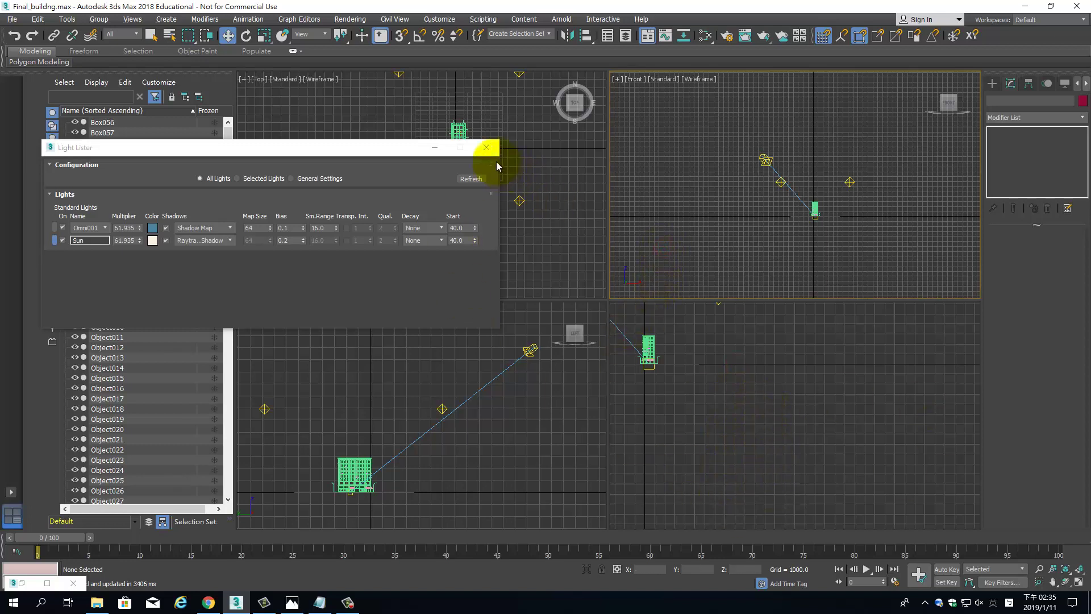
{"action": "left_click", "coordinate": [825, 230]}
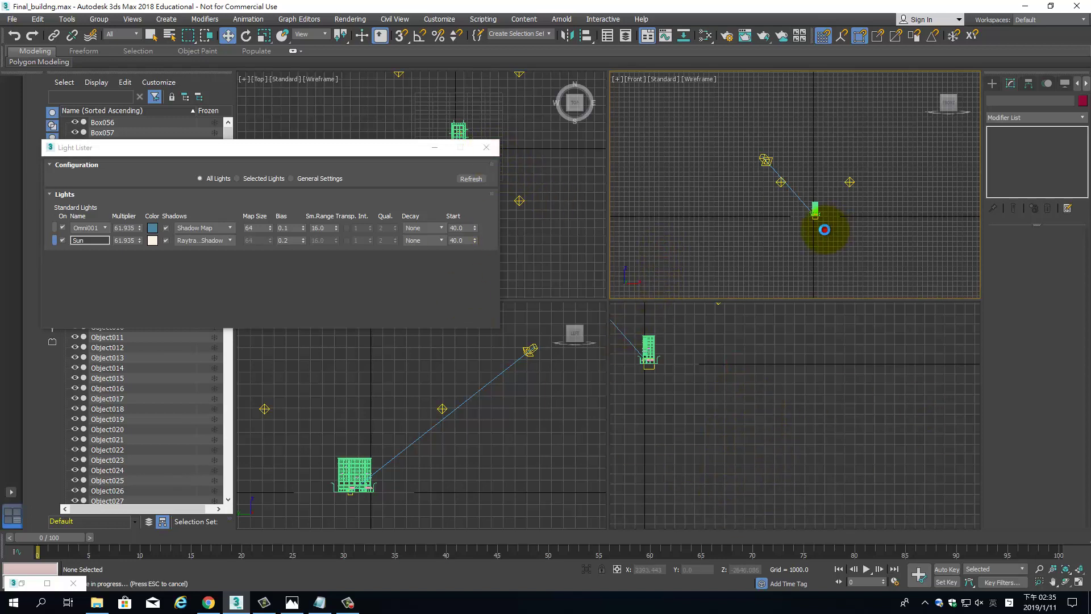
- Turn the Front viewport into a shaded Perspective view framing the building from a corner
{"action": "key", "text": "p"}
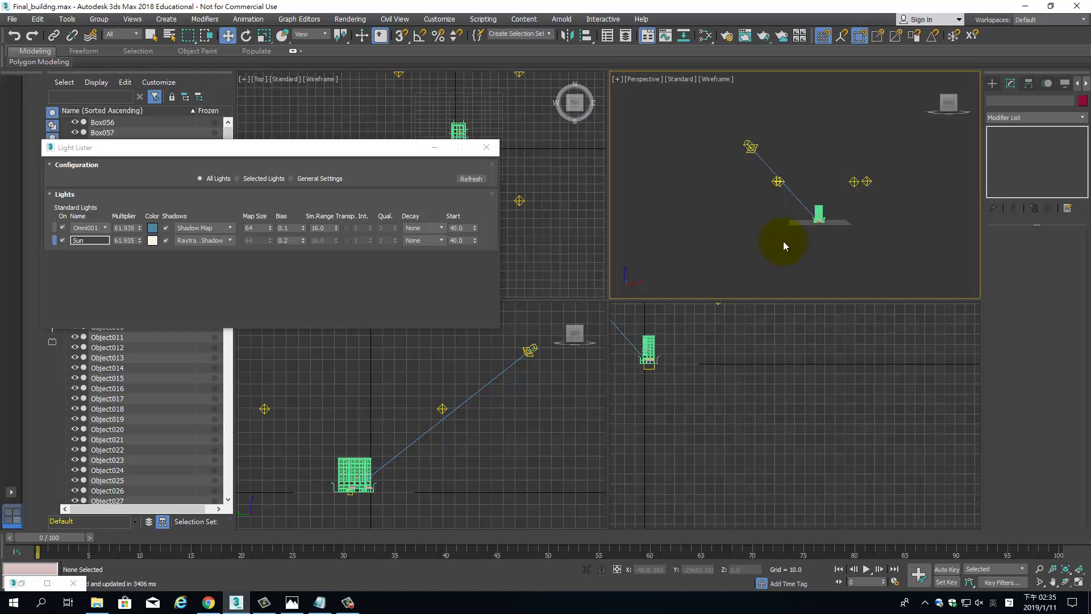
{"action": "middle_click_drag", "start_coordinate": [759, 234], "coordinate": [734, 256], "text": "alt"}
{"action": "mouse_move", "coordinate": [770, 251]}
{"action": "middle_mouse_down", "text": "alt"}
{"action": "mouse_move", "coordinate": [823, 227]}
{"action": "mouse_move", "coordinate": [843, 246]}
{"action": "mouse_move", "coordinate": [833, 254]}
{"action": "mouse_move", "coordinate": [835, 236]}
{"action": "middle_mouse_up", "text": "alt"}
{"action": "key", "text": "F3"}
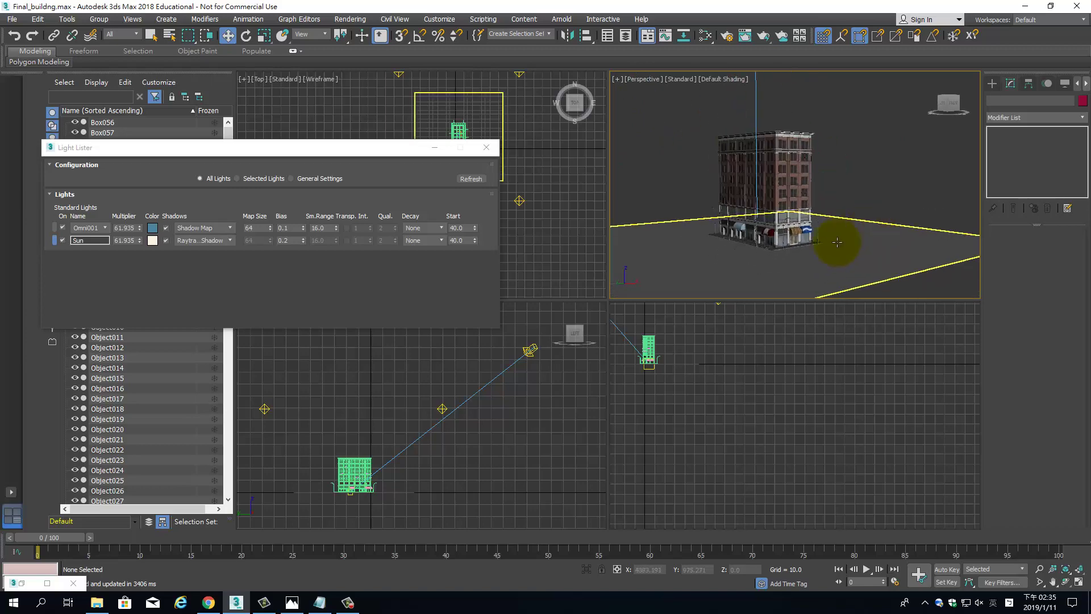
- Add a viewport layout with four equal views and frame the whole building in its Perspective view
{"action": "left_click", "coordinate": [19, 521]}
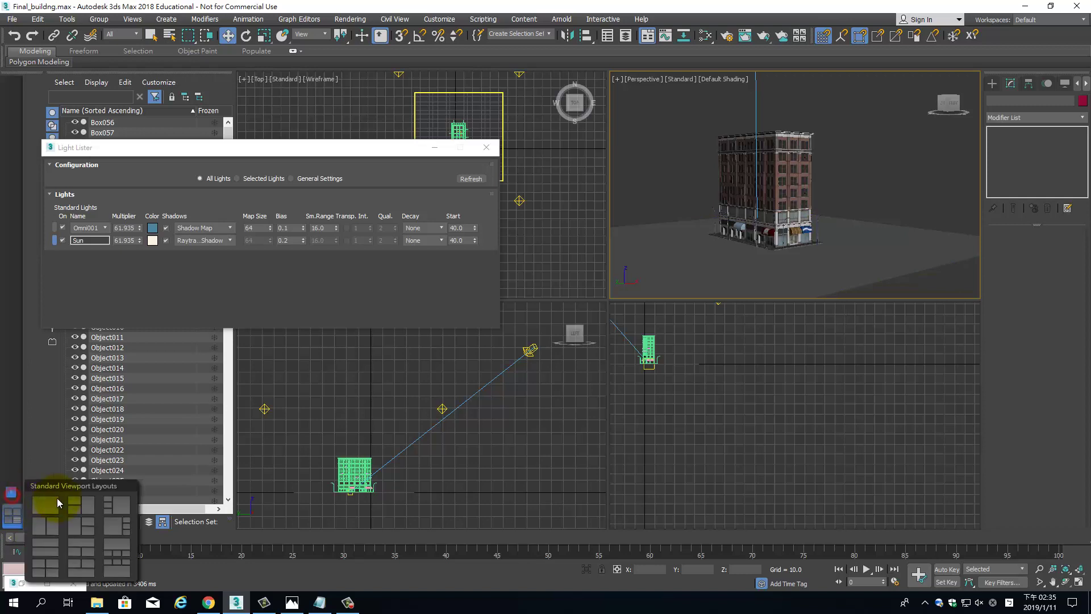
{"action": "left_click", "coordinate": [106, 509]}
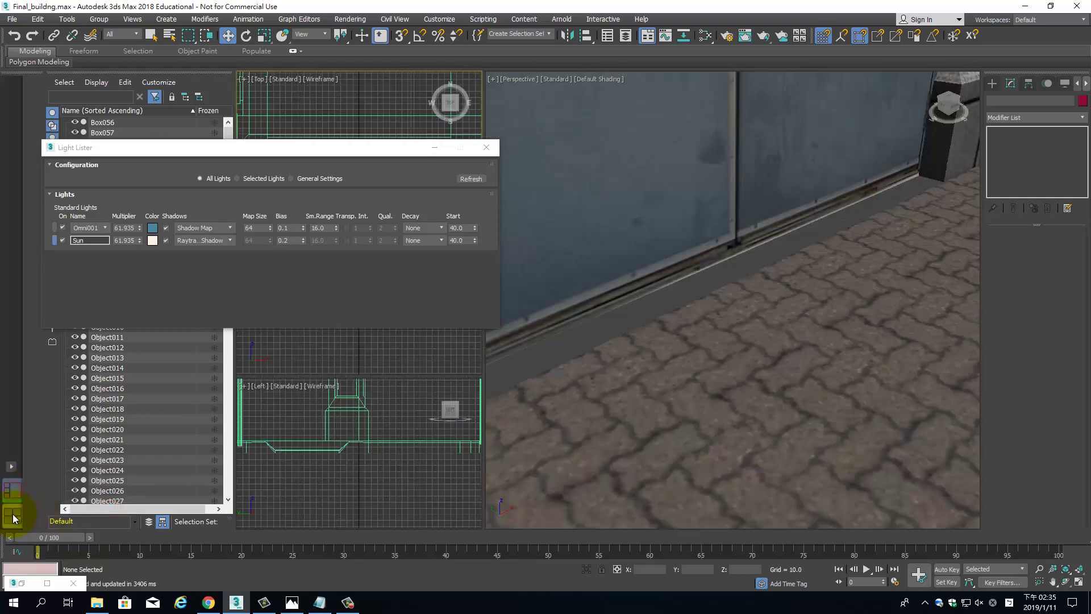
{"action": "left_click", "coordinate": [11, 465]}
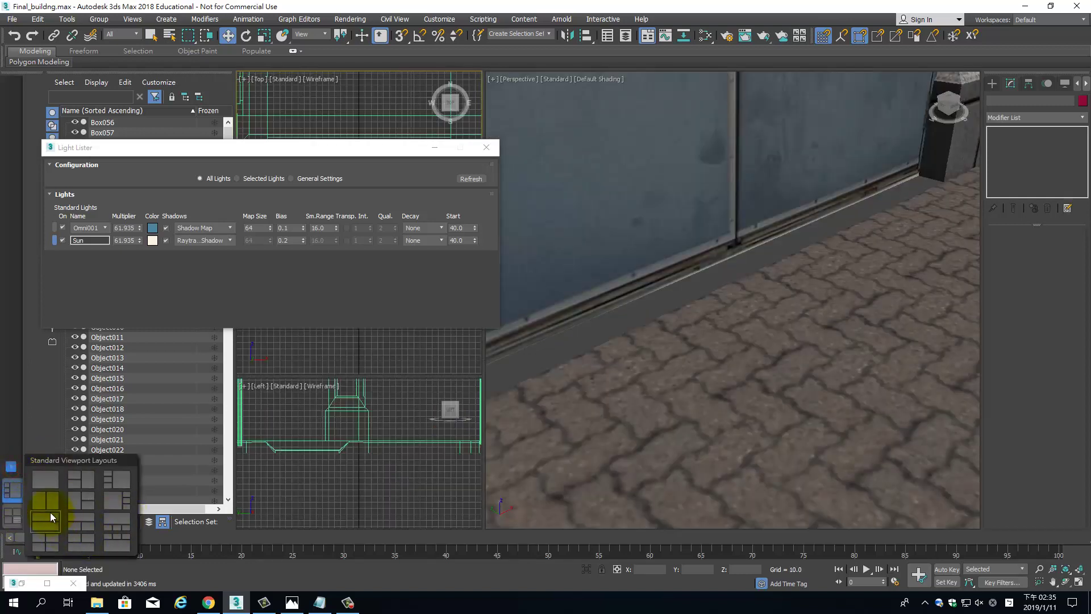
{"action": "left_click", "coordinate": [45, 542]}
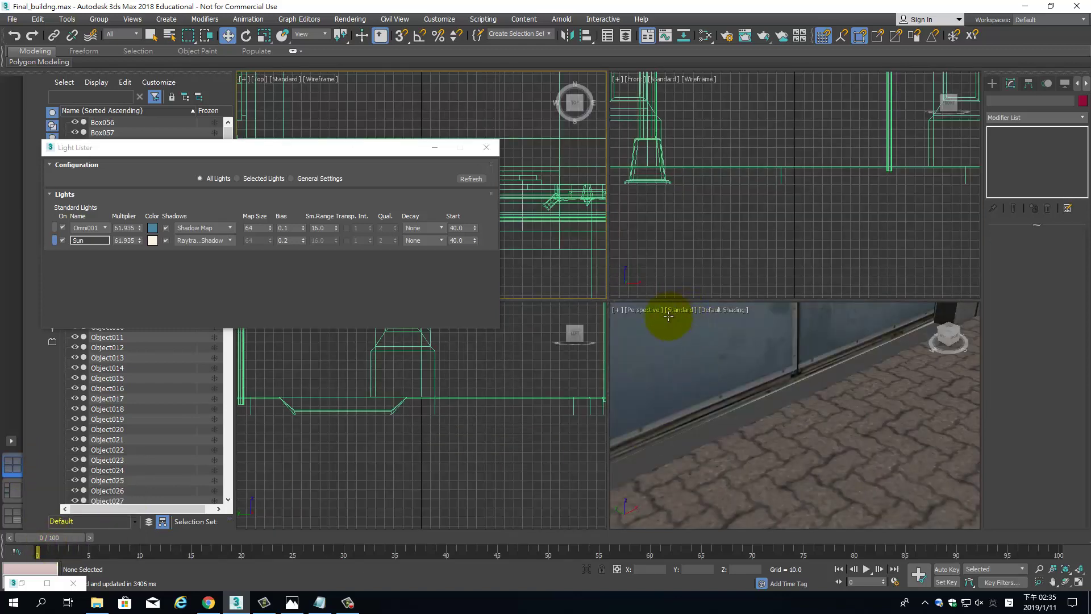
{"action": "middle_click_drag", "start_coordinate": [704, 335], "coordinate": [840, 448], "text": "alt"}
{"action": "scroll", "coordinate": [857, 450], "scroll_direction": "down", "scroll_amount": 5}
{"action": "scroll", "coordinate": [840, 449], "scroll_direction": "down", "scroll_amount": 4}
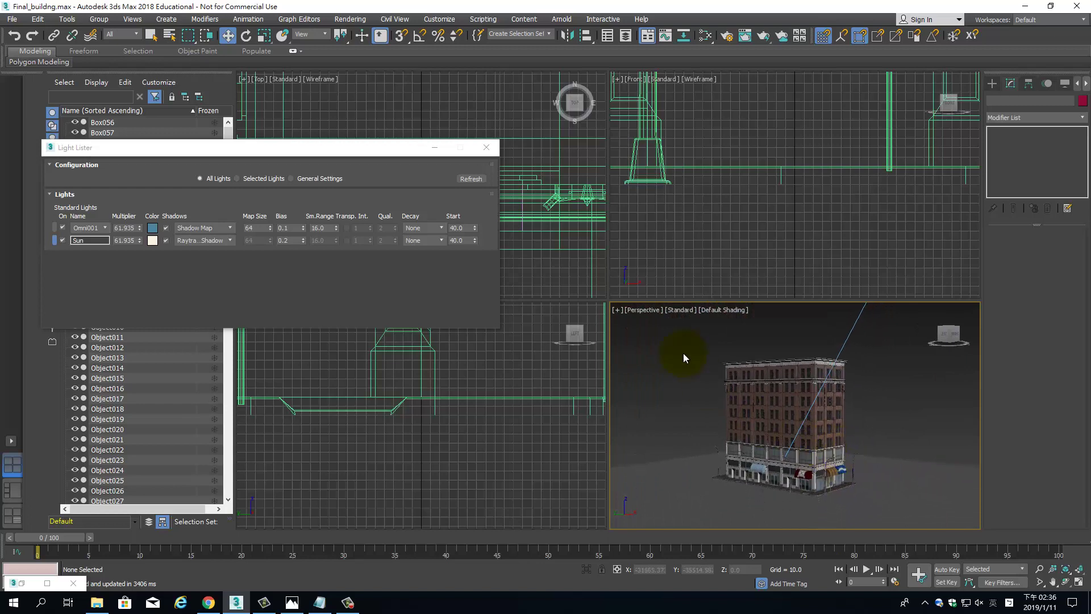
- Set the Perspective viewport's rendering level to High Quality to preview lights and shadows
{"action": "left_click", "coordinate": [646, 309]}
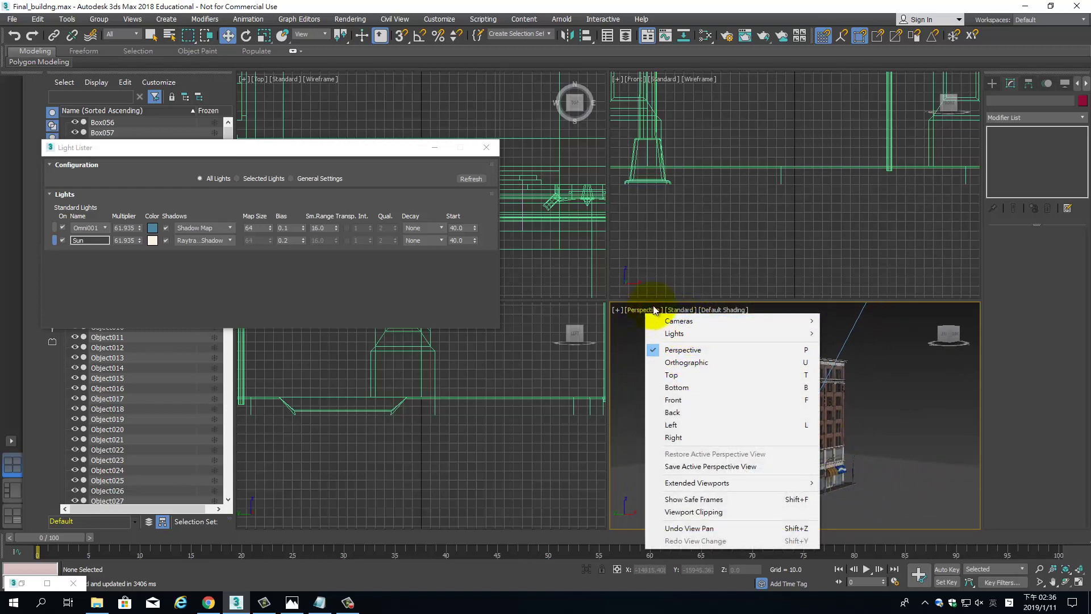
{"action": "left_click", "coordinate": [671, 311]}
{"action": "left_click", "coordinate": [682, 310]}
{"action": "left_click", "coordinate": [840, 391]}
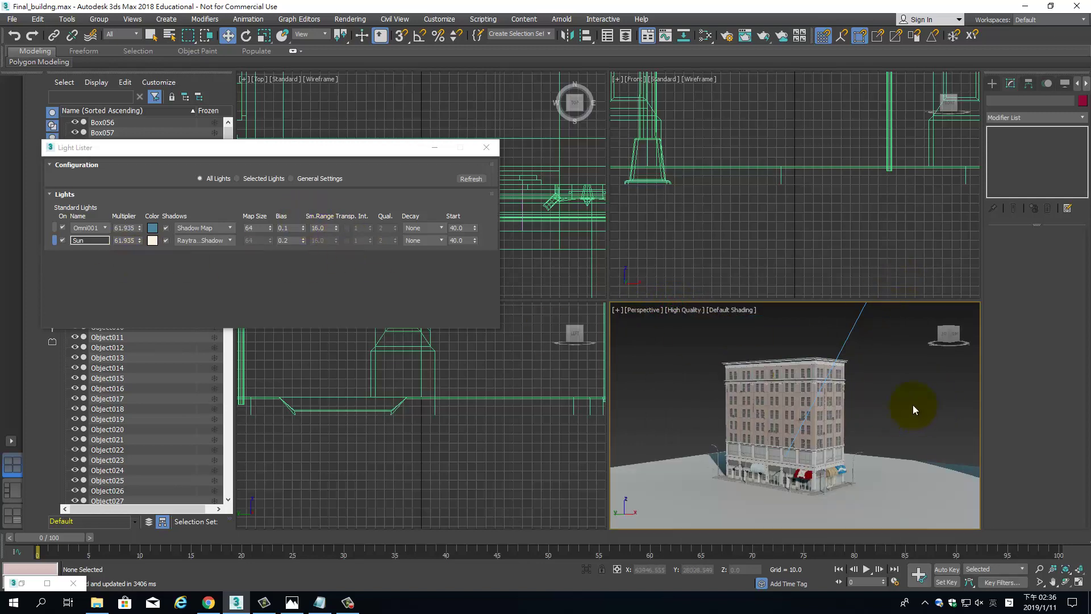
- Move the Sun light in the Top view across to the building's other front side, about X 6615, Y -5297
{"action": "left_click_drag", "start_coordinate": [395, 151], "coordinate": [376, 233]}
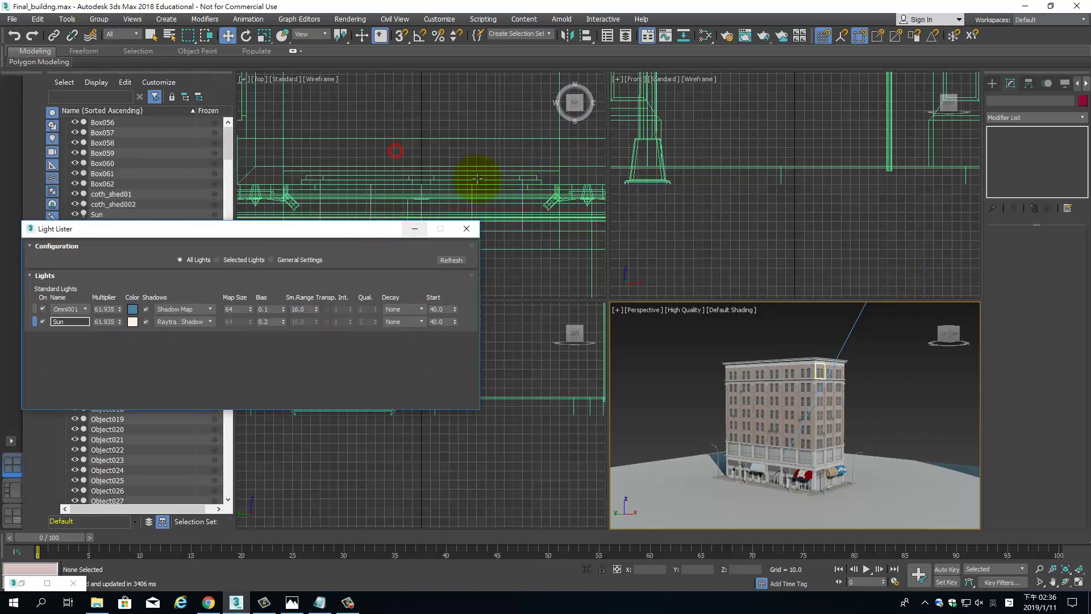
{"action": "scroll", "coordinate": [463, 160], "scroll_direction": "down", "scroll_amount": 10}
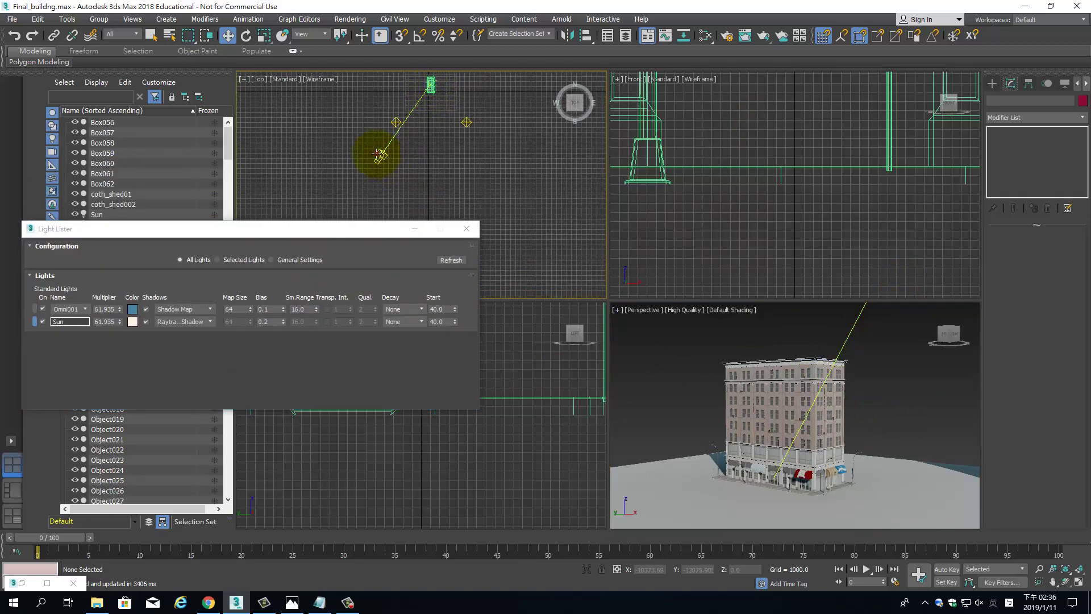
{"action": "left_click", "coordinate": [378, 155]}
{"action": "left_click_drag", "start_coordinate": [394, 156], "coordinate": [479, 114]}
{"action": "middle_click_drag", "start_coordinate": [444, 161], "coordinate": [415, 190]}
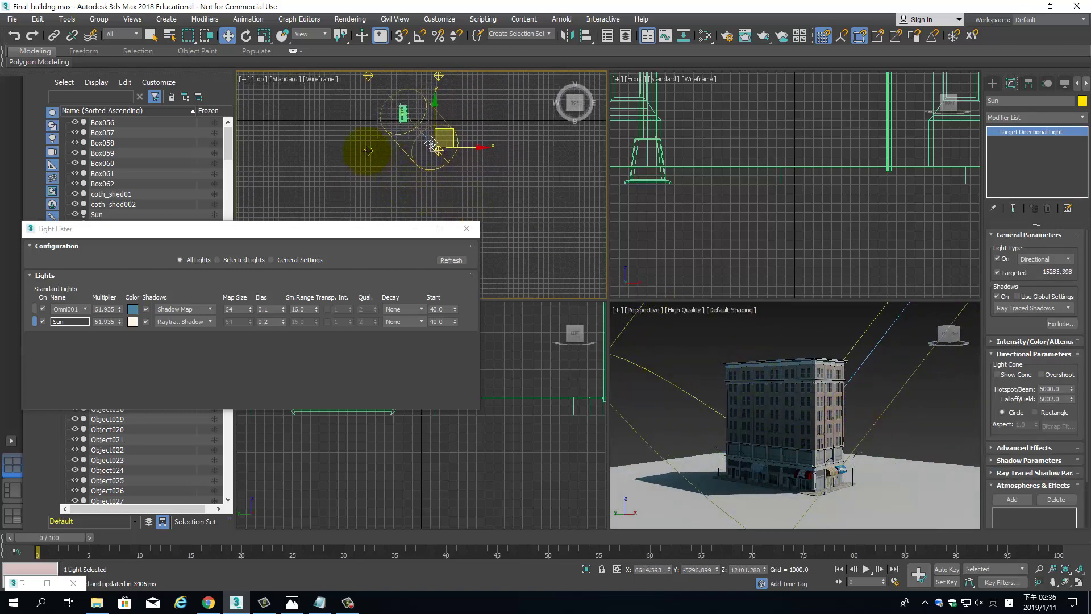
- Set the Omni003 light's far attenuation start to about 395.8 and near attenuation end to about 26.4
{"action": "left_click", "coordinate": [368, 150]}
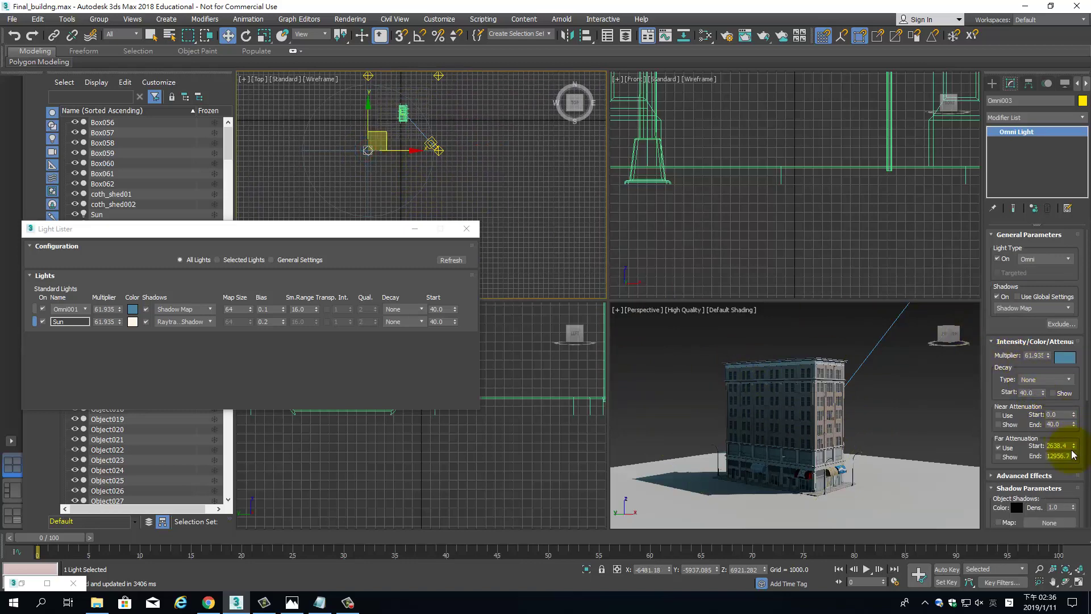
{"action": "left_click_drag", "start_coordinate": [1074, 452], "coordinate": [1081, 477]}
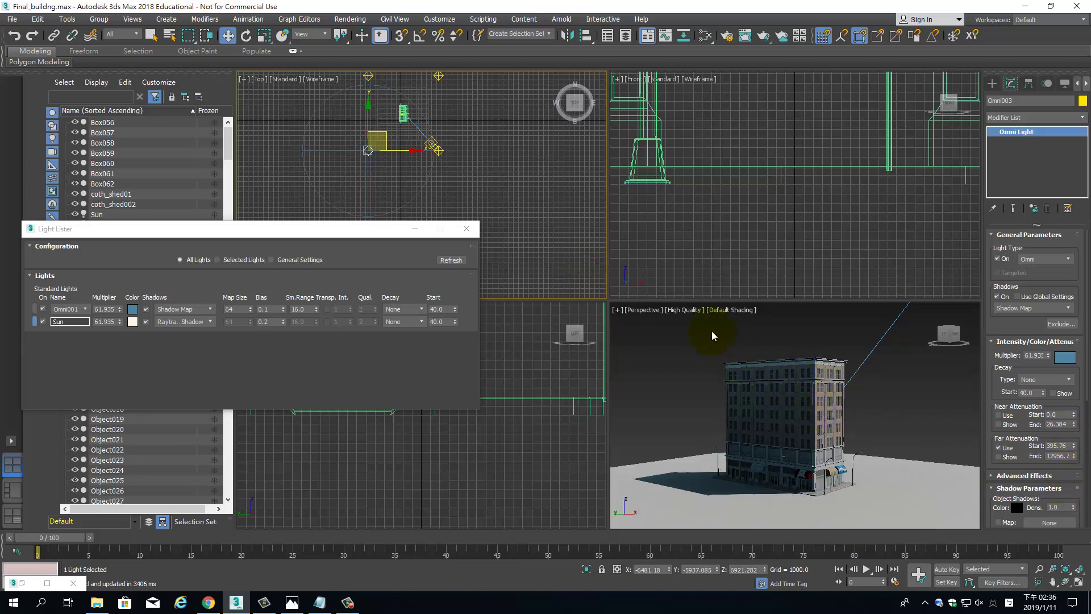
- Render the Perspective view in Production mode and move the render window clear of the Top view
{"action": "left_click", "coordinate": [659, 374]}
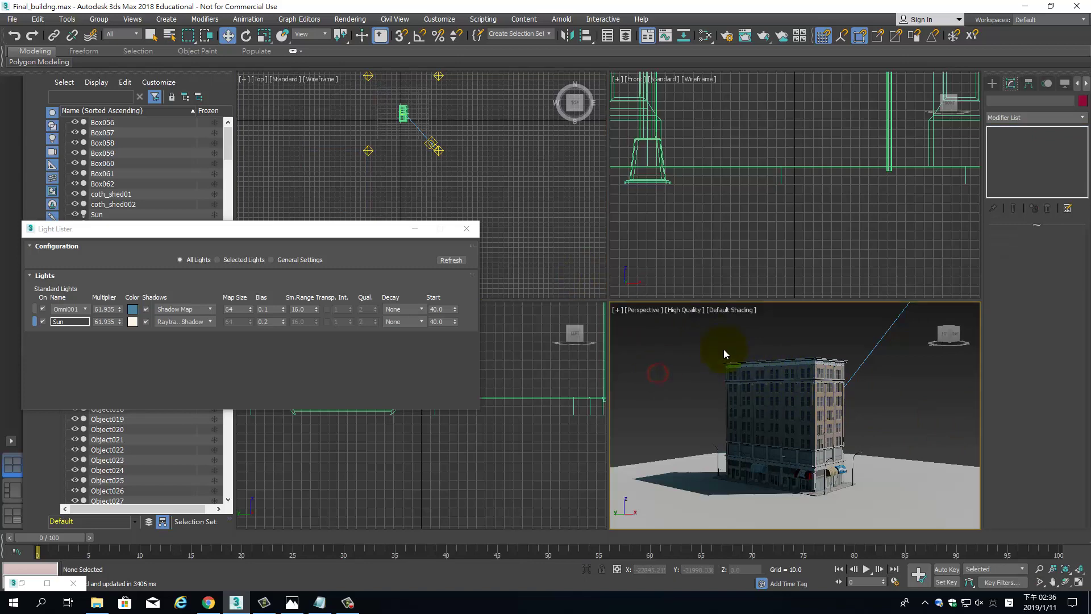
{"action": "left_click", "coordinate": [761, 39]}
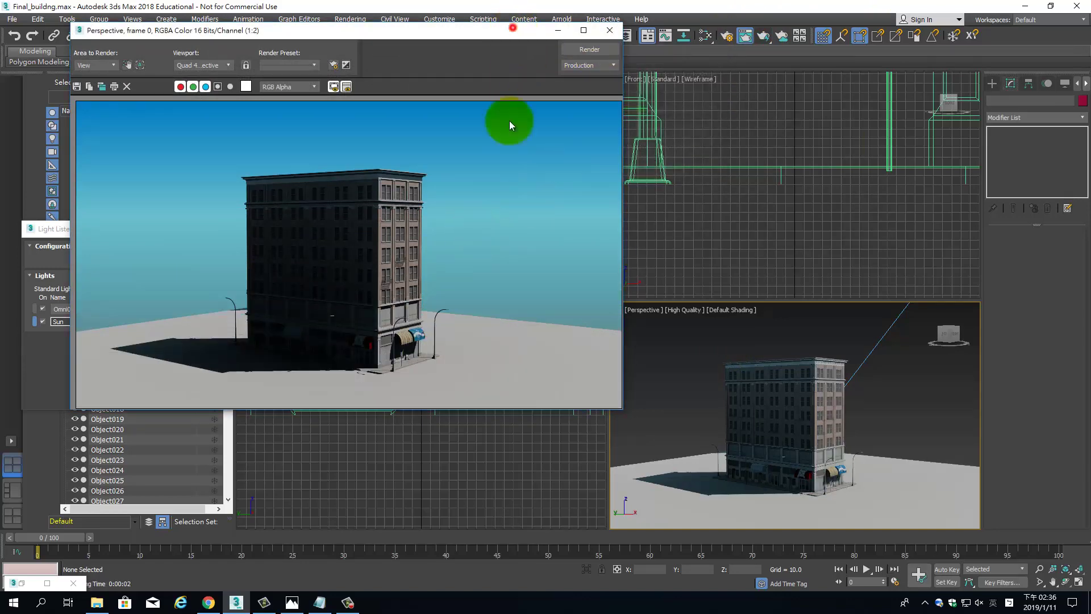
{"action": "left_click_drag", "start_coordinate": [511, 30], "coordinate": [485, 247]}
- Select the Omni003 light and switch the Perspective viewport to an ActiveShade preview
{"action": "left_click", "coordinate": [369, 150]}
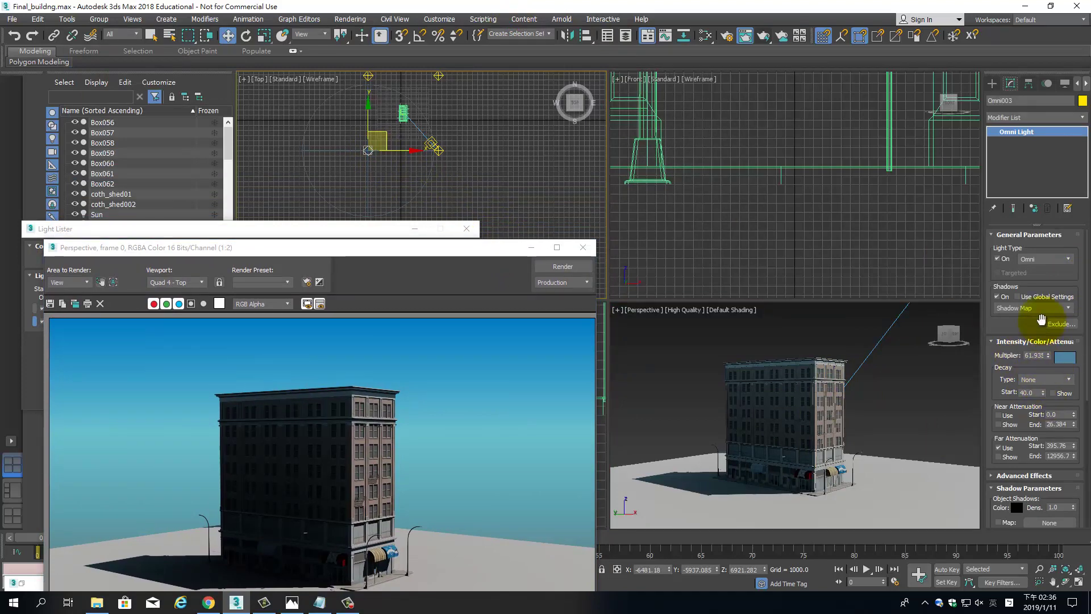
{"action": "right_click", "coordinate": [652, 309]}
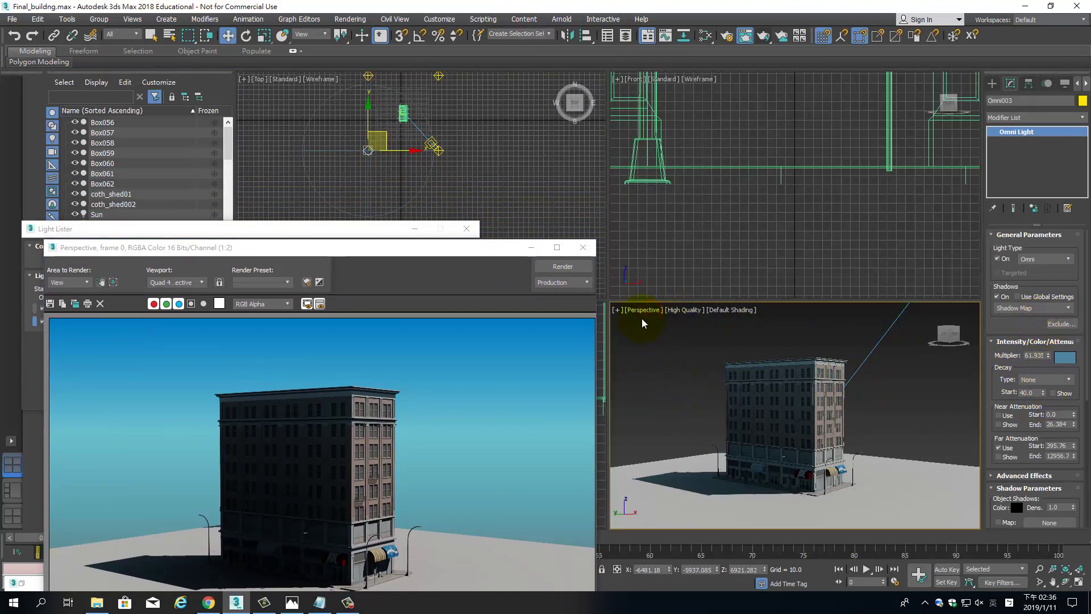
{"action": "left_click", "coordinate": [642, 311]}
{"action": "mouse_move", "coordinate": [690, 483]}
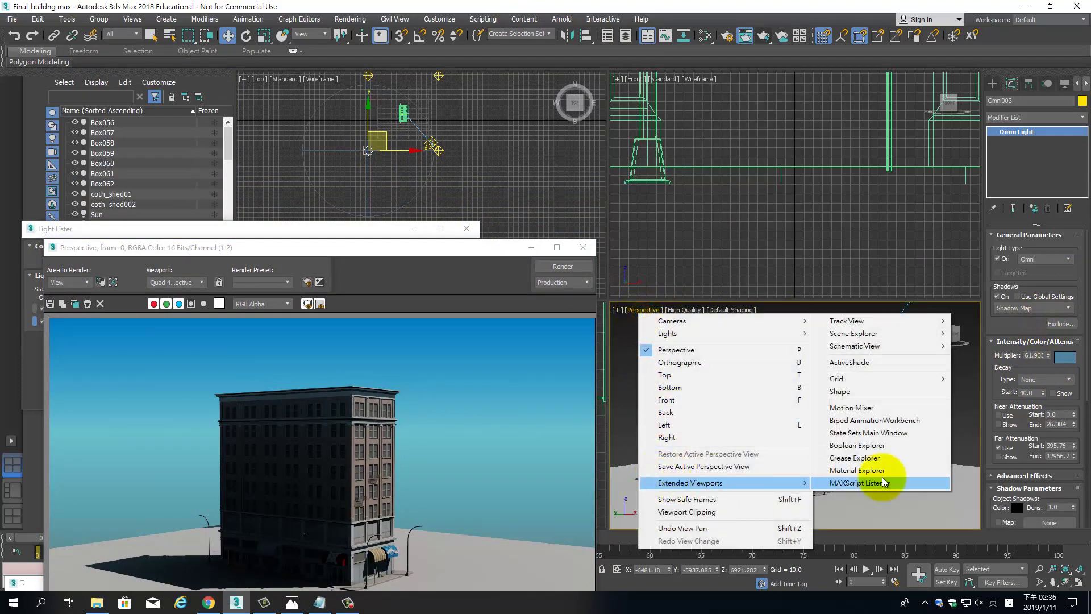
{"action": "left_click", "coordinate": [873, 360]}
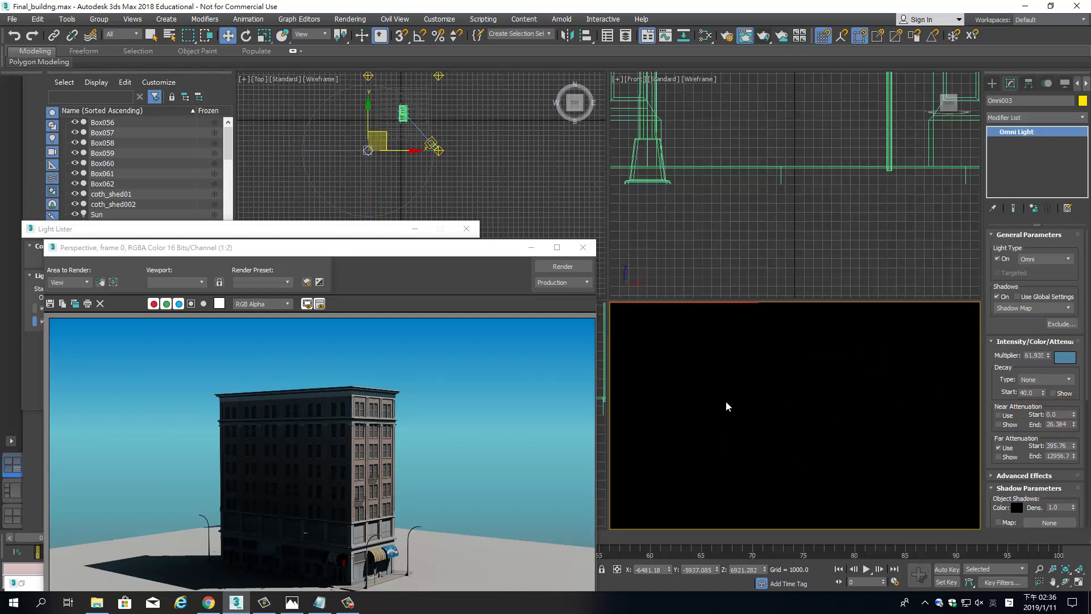
- Bring the Light Lister into view, raise the Omni001 multiplier to 65.535 and refresh the list
{"action": "left_click_drag", "start_coordinate": [423, 230], "coordinate": [526, 86]}
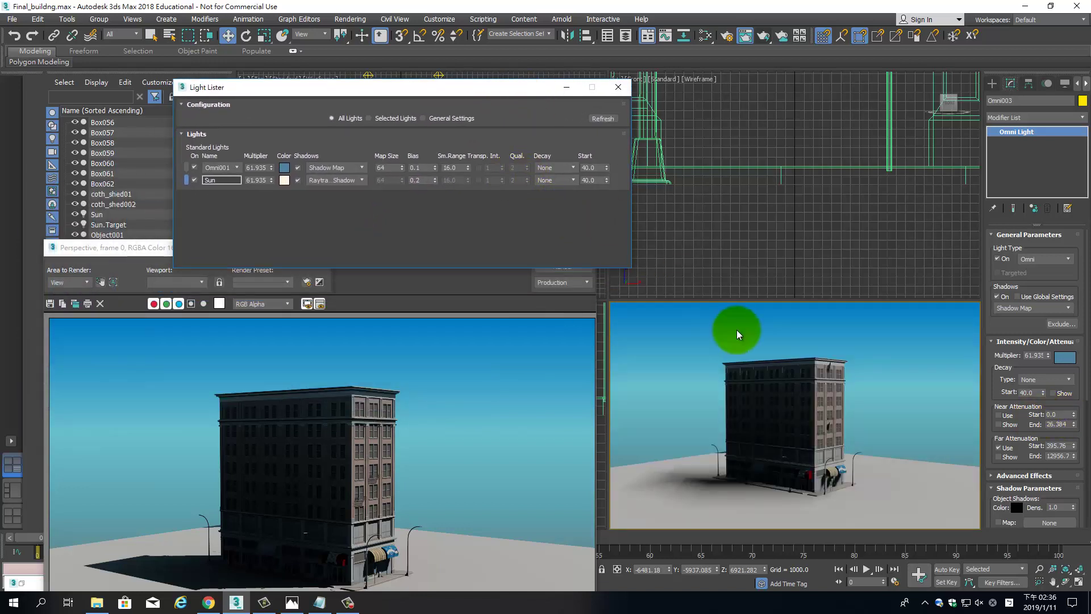
{"action": "left_click", "coordinate": [289, 178]}
{"action": "left_click_drag", "start_coordinate": [271, 170], "coordinate": [274, 152]}
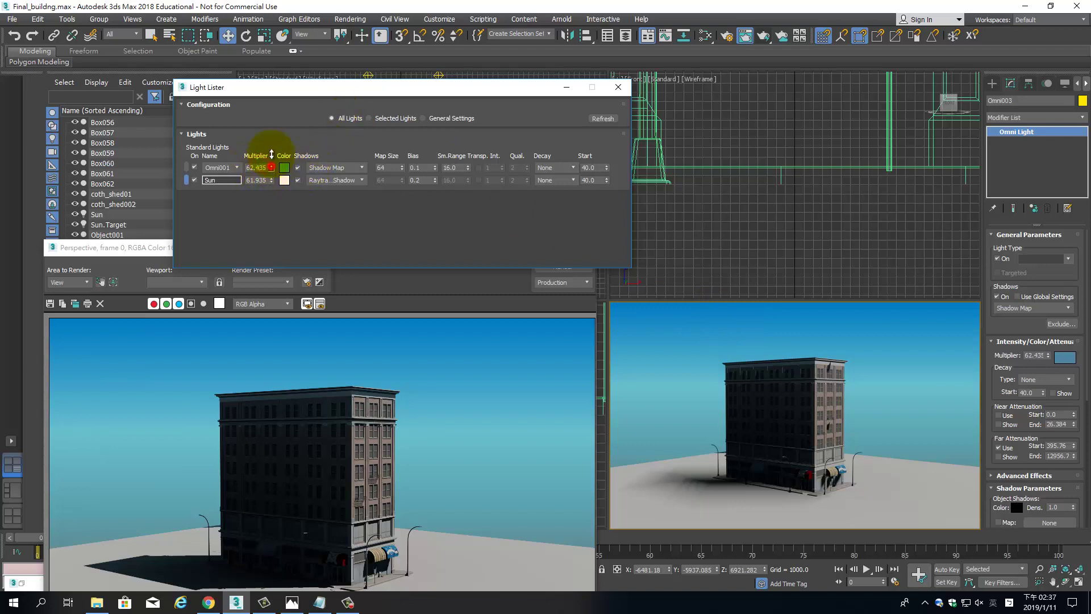
{"action": "left_click", "coordinate": [602, 118]}
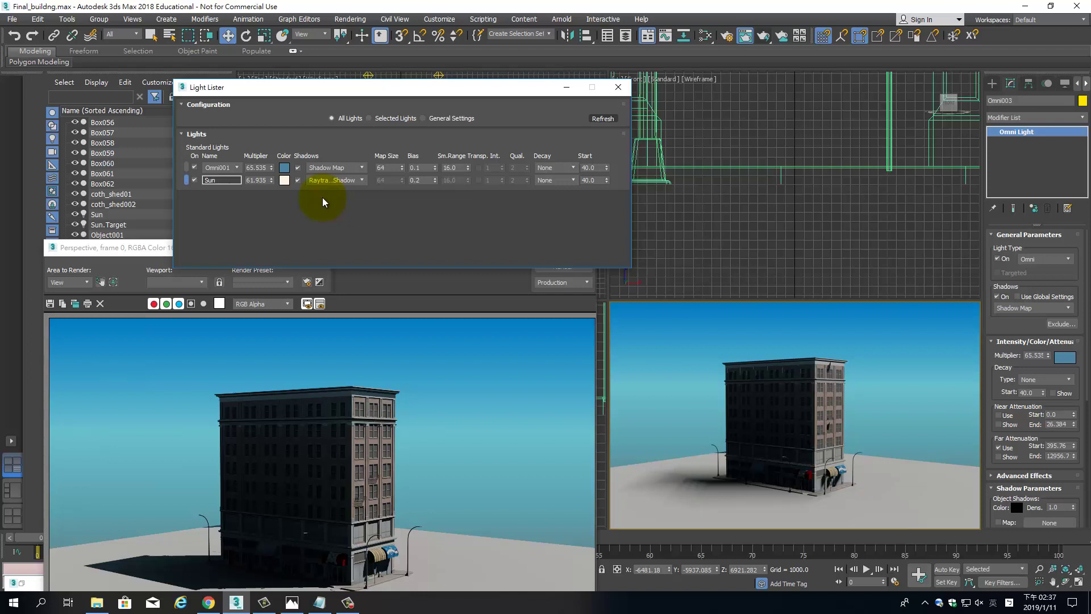
- Lighten the Omni lights' color to red 175, green 200, blue 212 and set their far attenuation start to 3000
{"action": "left_click", "coordinate": [285, 168]}
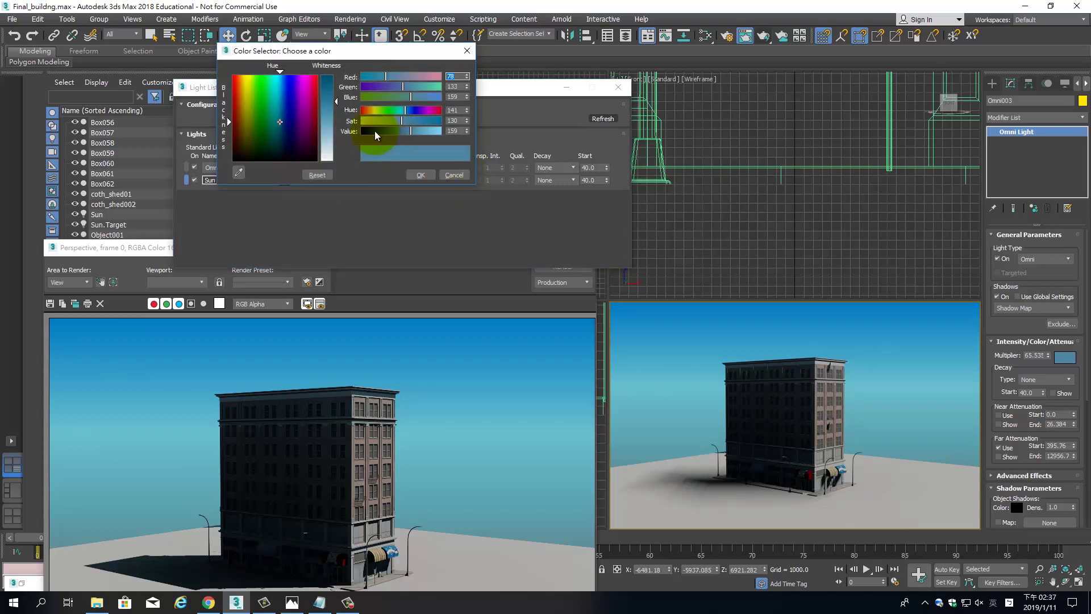
{"action": "left_click_drag", "start_coordinate": [346, 136], "coordinate": [341, 135]}
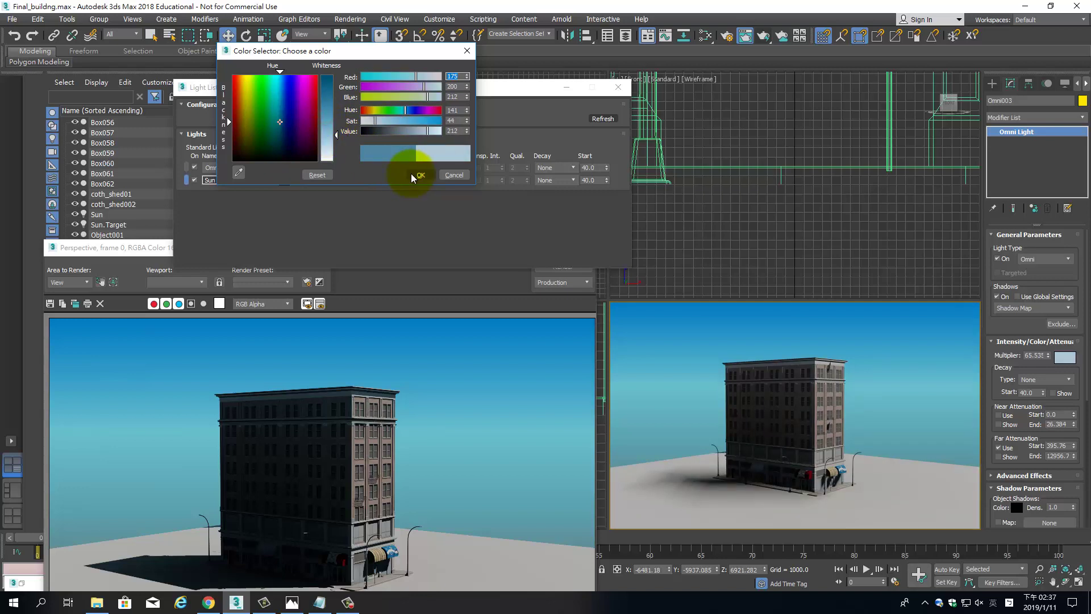
{"action": "left_click", "coordinate": [423, 175]}
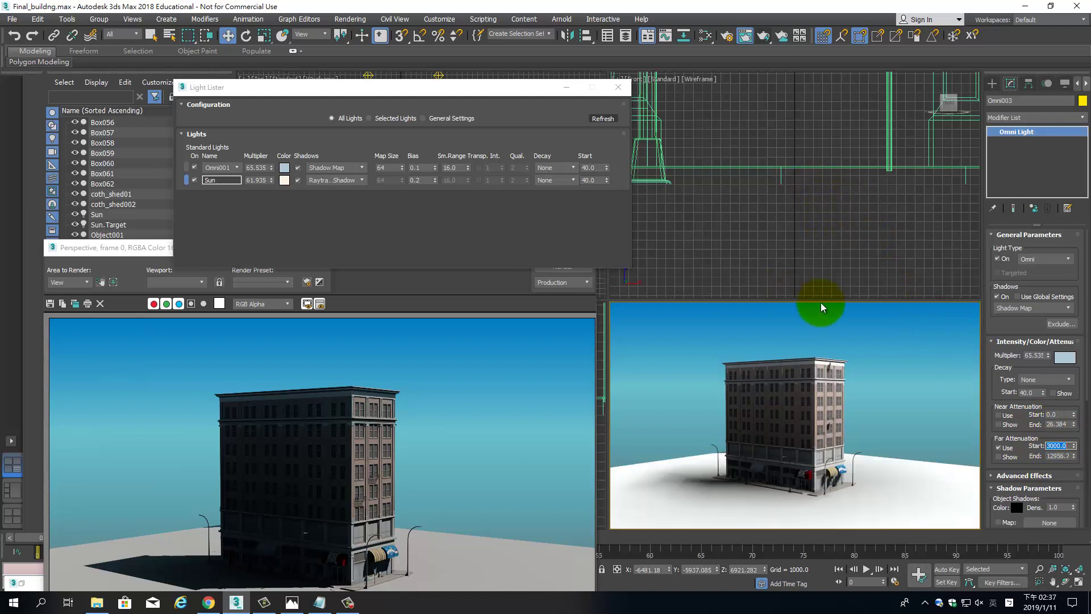
- Render the Perspective view again with the updated Omni lights and reposition the render window to show the whole image
{"action": "left_click", "coordinate": [412, 374]}
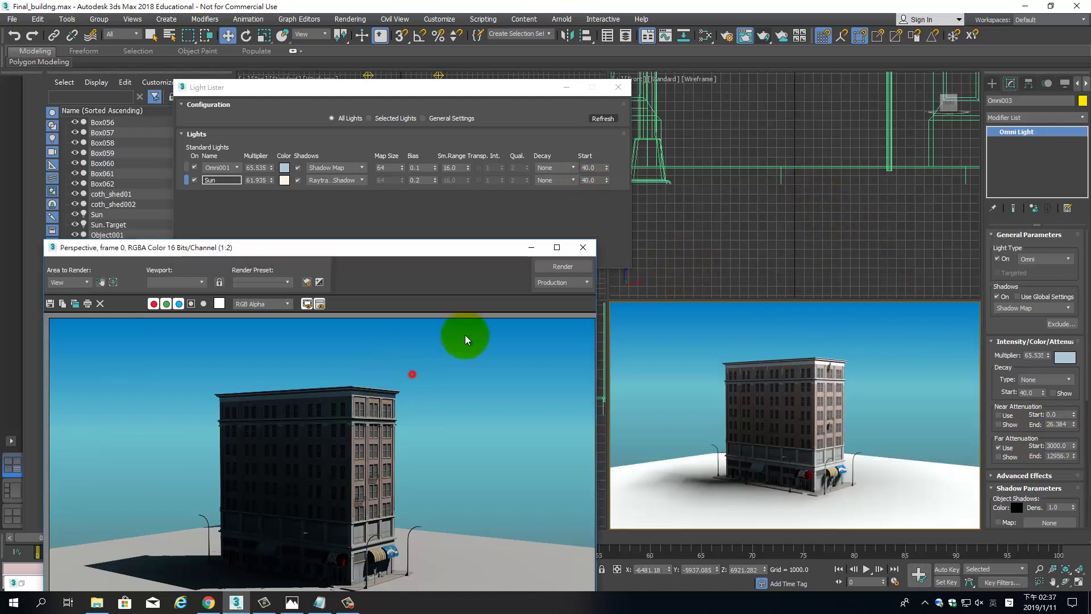
{"action": "left_click", "coordinate": [558, 267]}
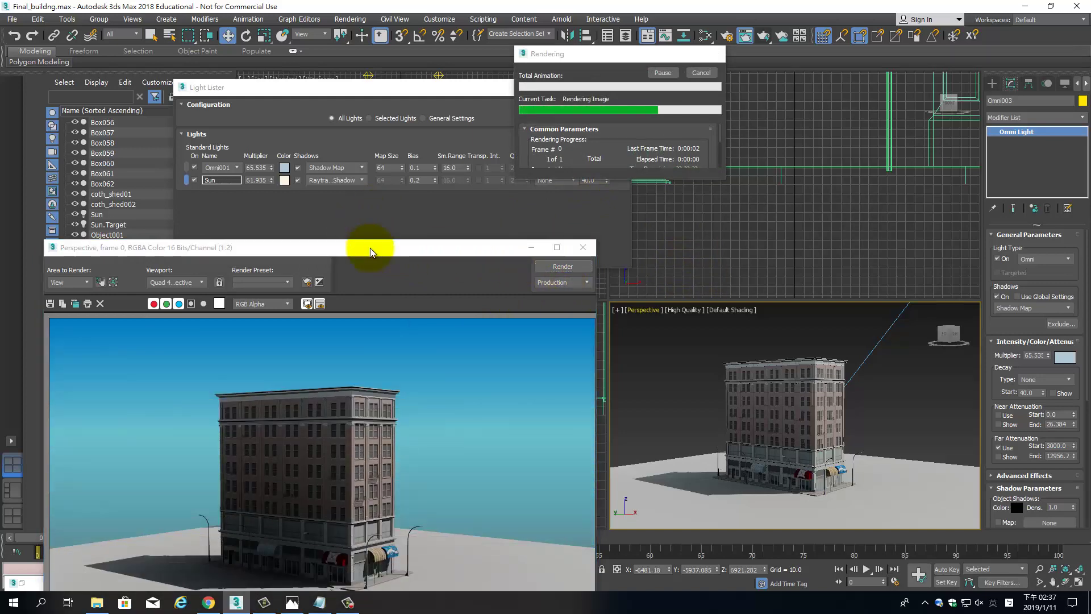
{"action": "left_click_drag", "start_coordinate": [370, 248], "coordinate": [431, 128]}
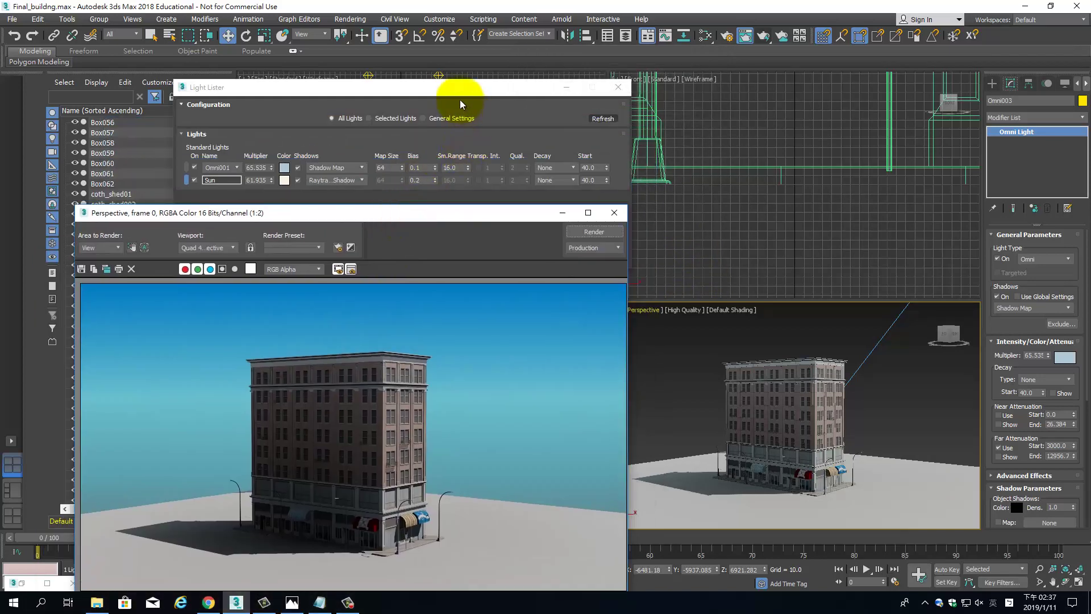
- Set the Omni001 multiplier to 77.035 and test-render the Perspective view
{"action": "left_click_drag", "start_coordinate": [272, 168], "coordinate": [312, 146]}
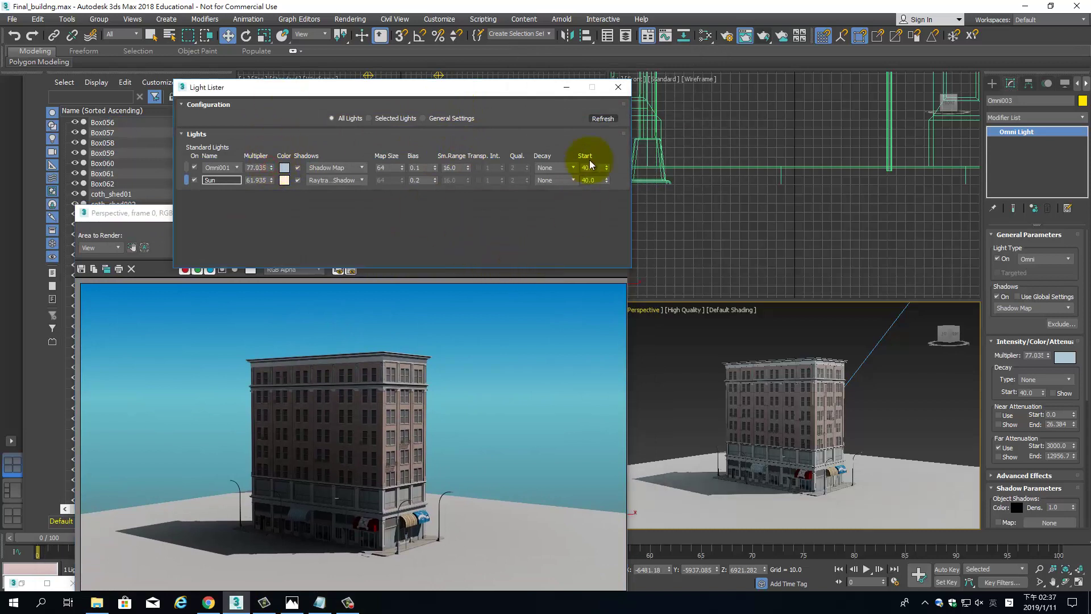
{"action": "left_click", "coordinate": [578, 271]}
{"action": "left_click", "coordinate": [594, 232]}
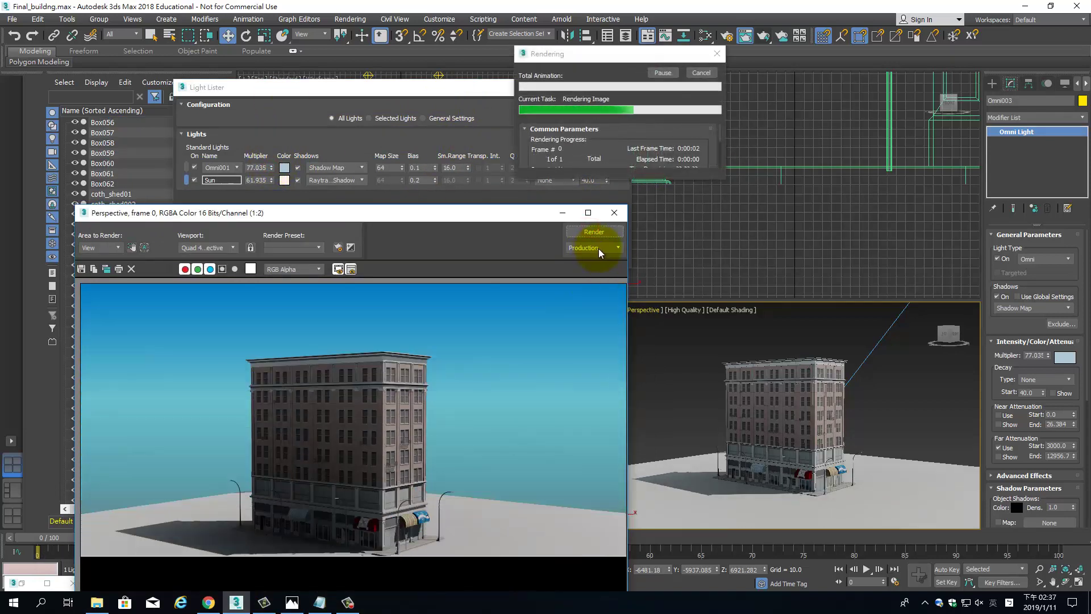
{"action": "left_click", "coordinate": [475, 375]}
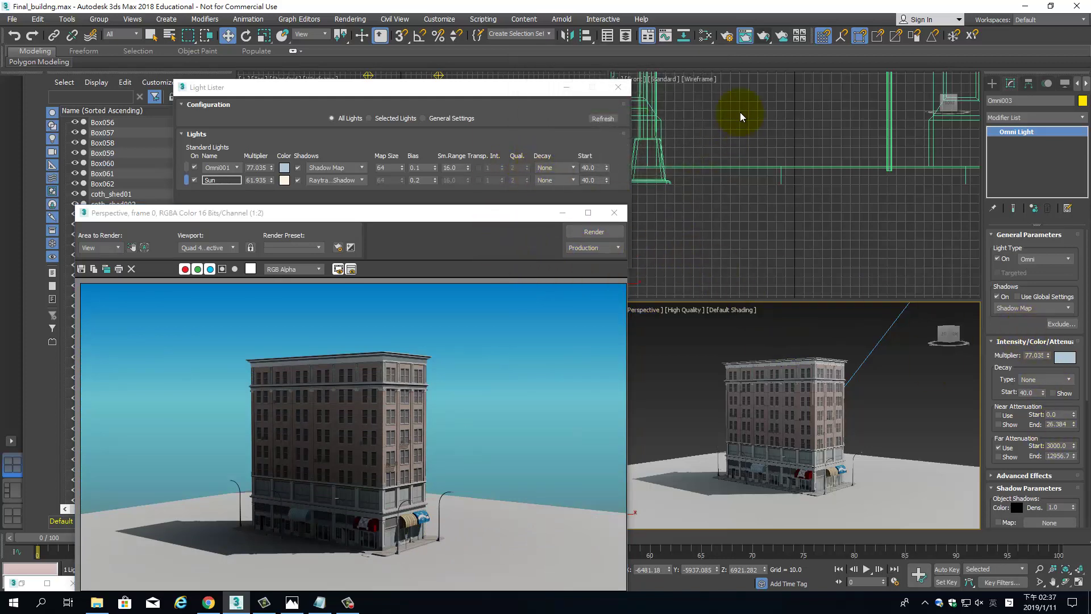
- Extend the Omni003 far attenuation end to 17362.1 and re-render the Perspective view
{"action": "scroll", "coordinate": [769, 165], "scroll_direction": "down", "scroll_amount": 5}
{"action": "scroll", "coordinate": [769, 165], "scroll_direction": "down", "scroll_amount": 5}
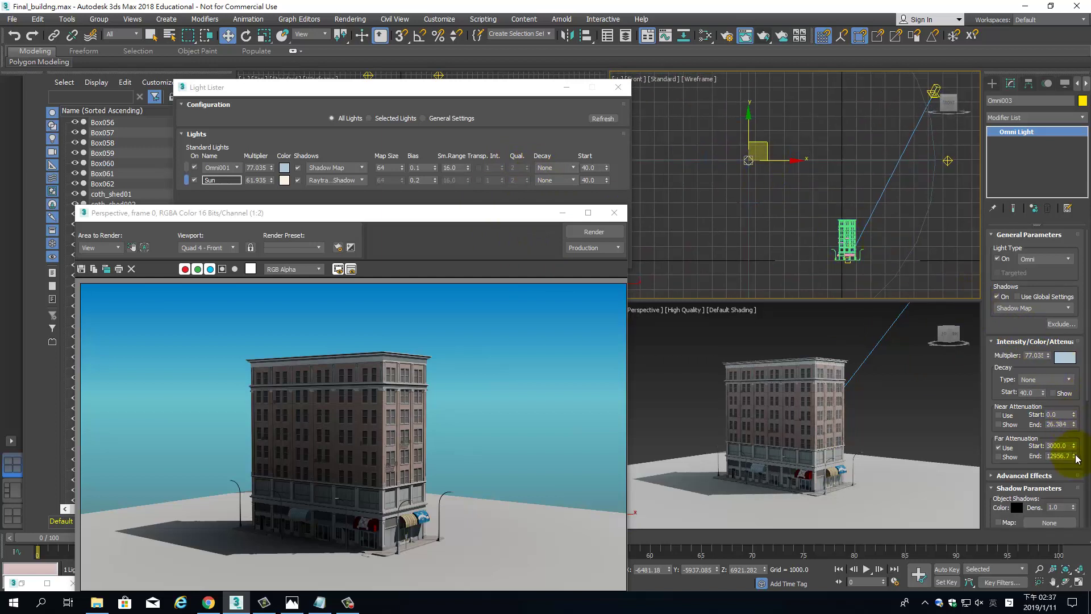
{"action": "left_click_drag", "start_coordinate": [1076, 457], "coordinate": [1075, 443]}
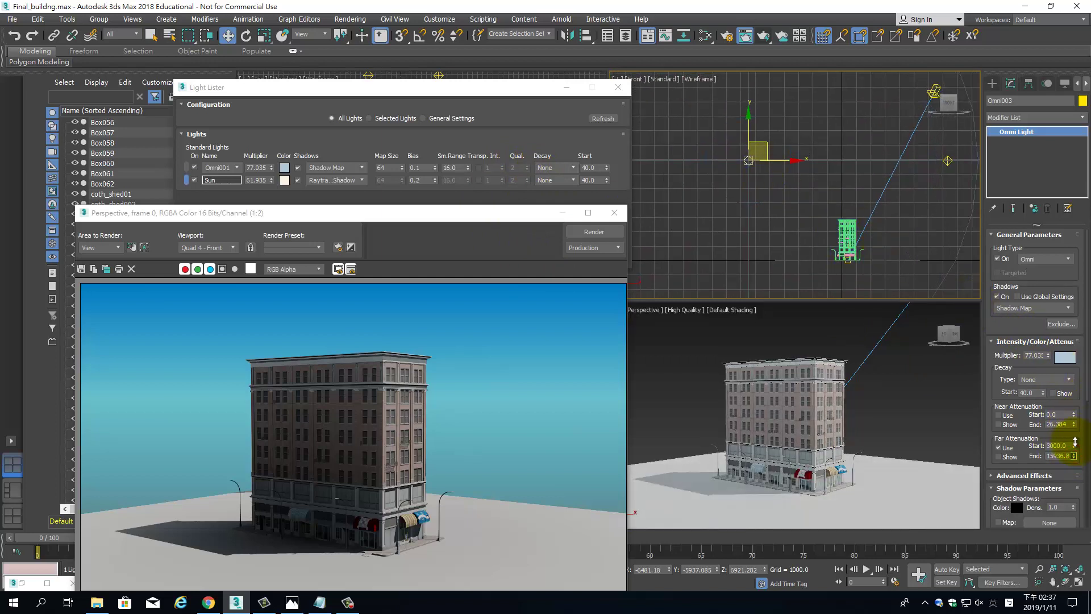
{"action": "left_click", "coordinate": [585, 232]}
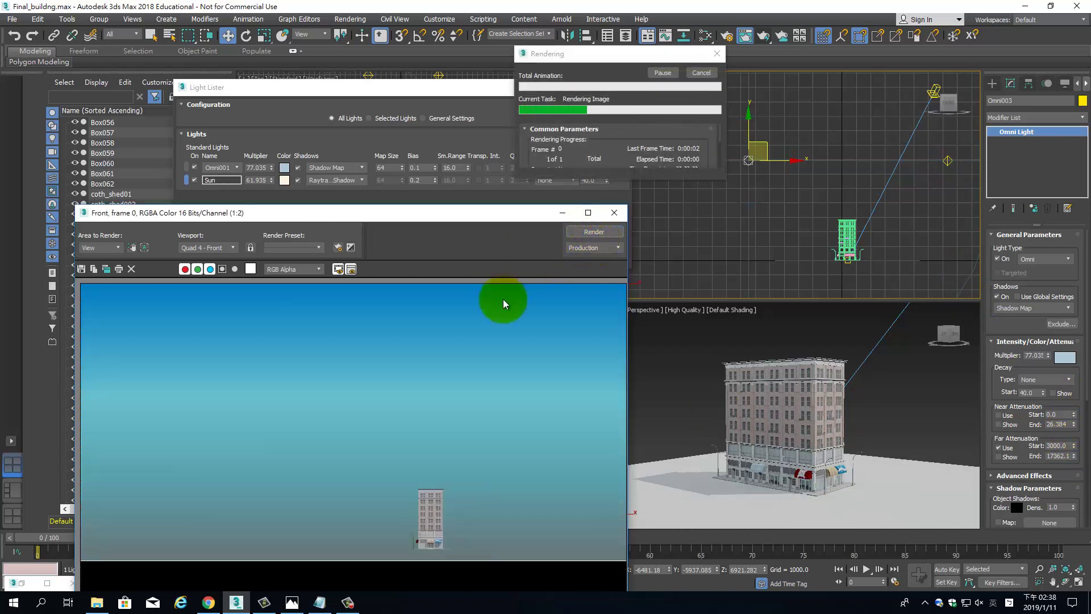
{"action": "left_click", "coordinate": [866, 396]}
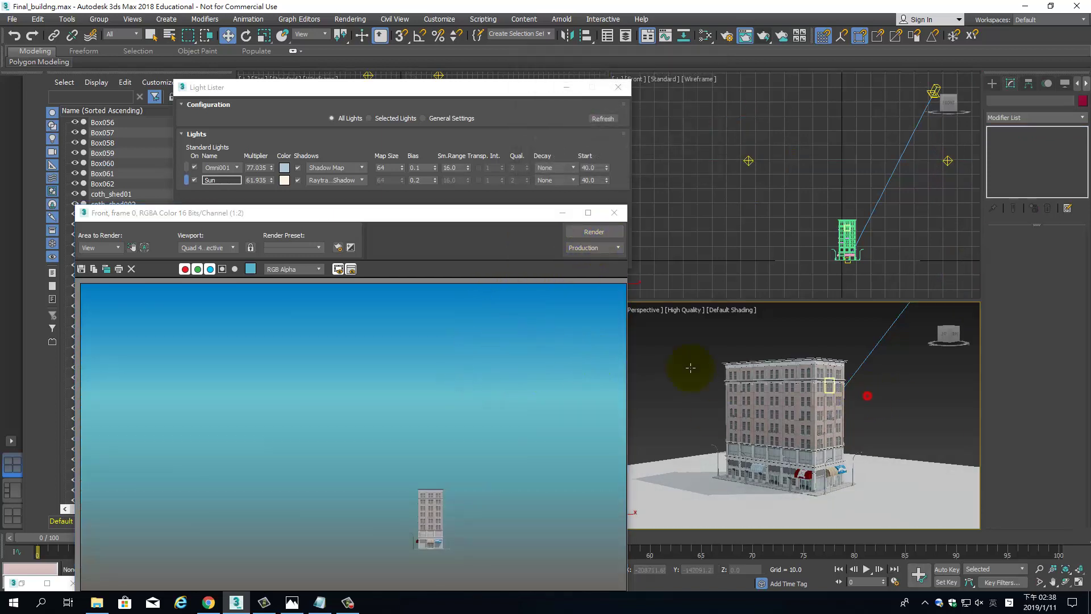
{"action": "left_click", "coordinate": [587, 229]}
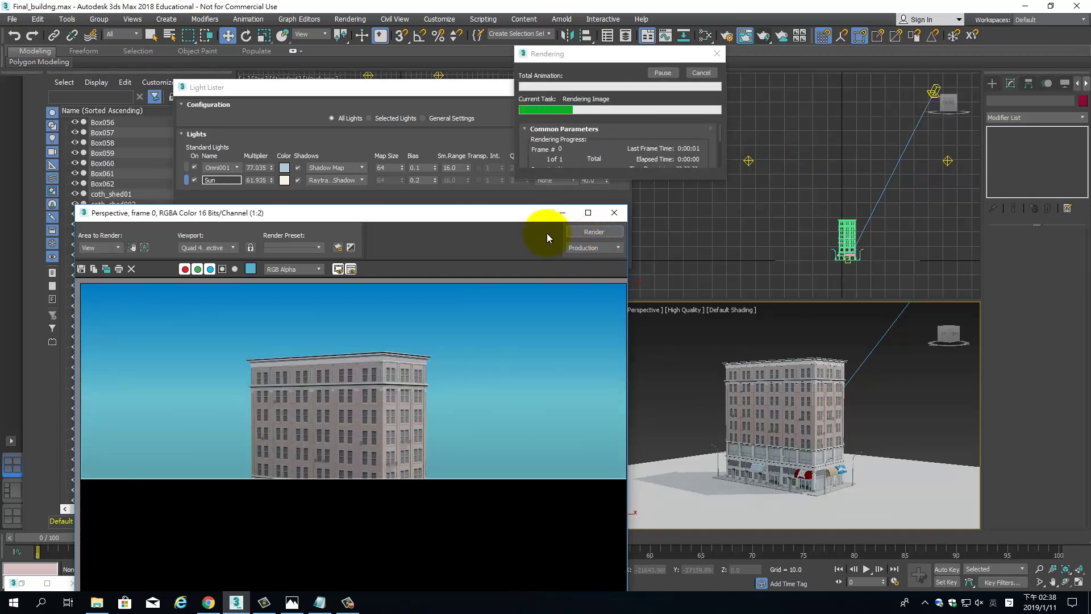
- Select the Omni003 light, lower the Omni001 multiplier to 65.835 in the Light Lister and move the lister away from the render window
{"action": "left_click", "coordinate": [750, 164]}
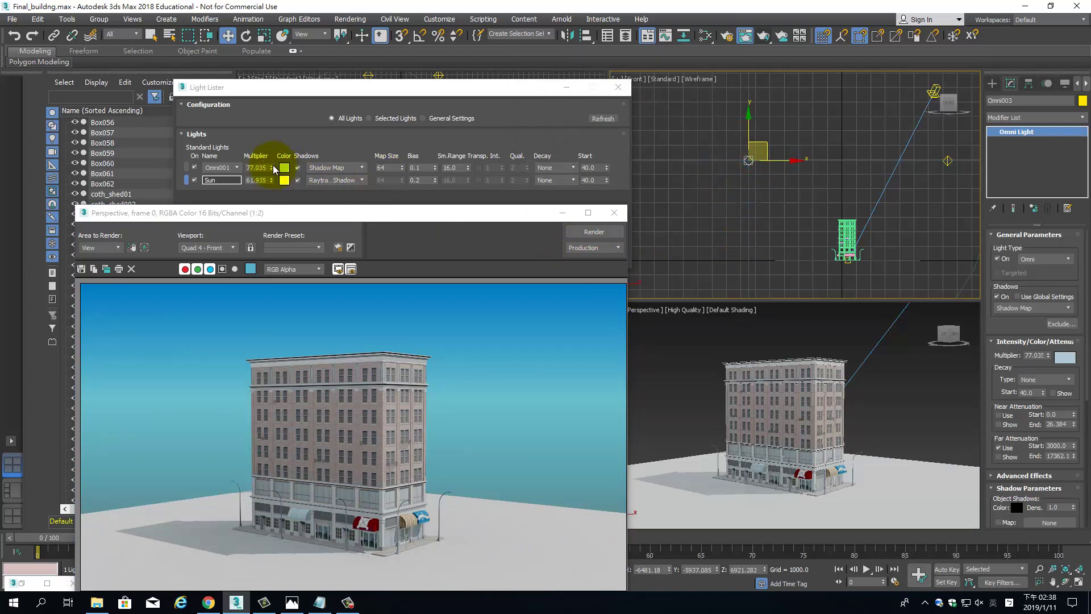
{"action": "left_click", "coordinate": [270, 166]}
{"action": "left_click_drag", "start_coordinate": [269, 215], "coordinate": [269, 218]}
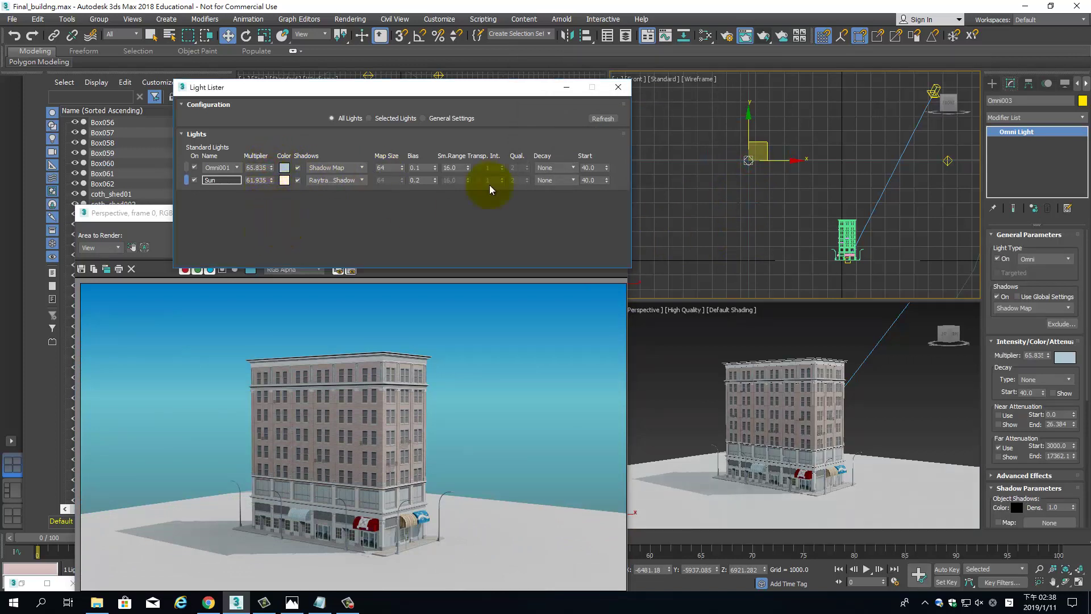
{"action": "left_click_drag", "start_coordinate": [534, 88], "coordinate": [819, 39]}
- Lock rendering to the Quad 4 - Perspective viewport and render the building again
{"action": "left_click", "coordinate": [595, 231]}
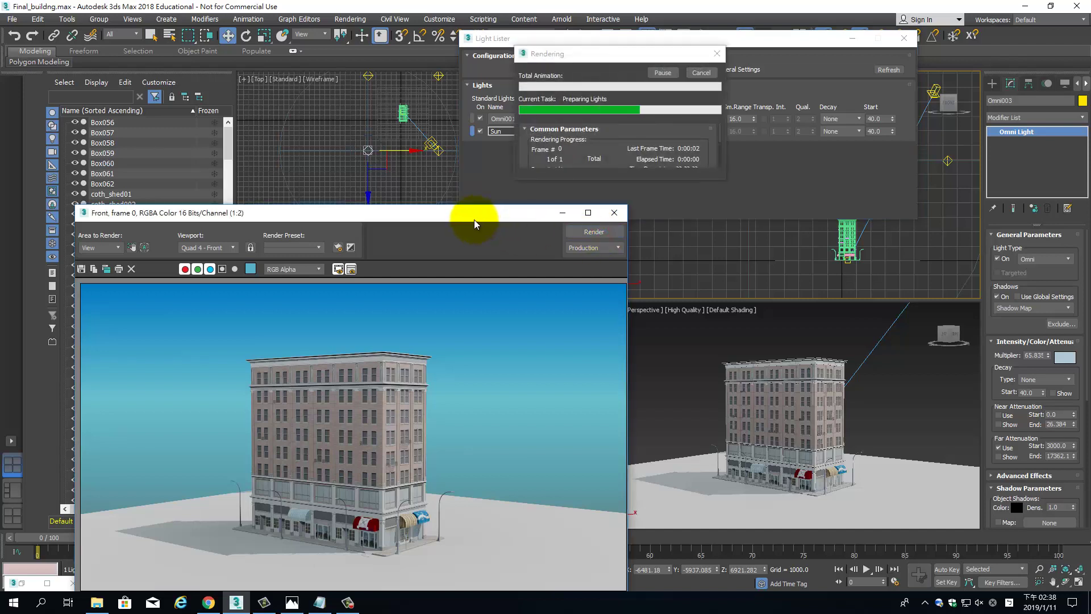
{"action": "left_click", "coordinate": [770, 434]}
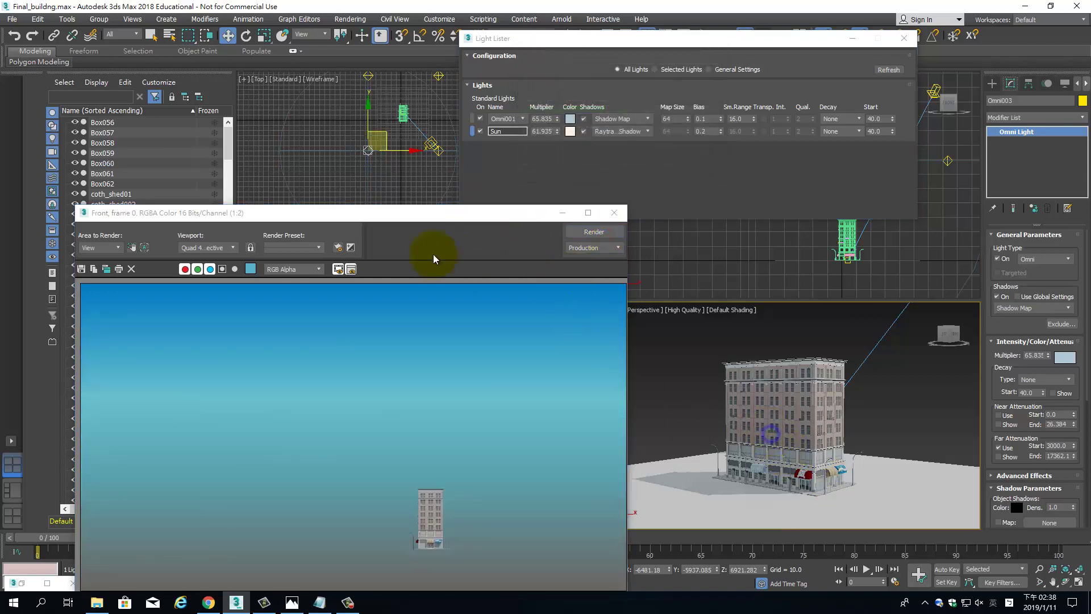
{"action": "left_click", "coordinate": [233, 247]}
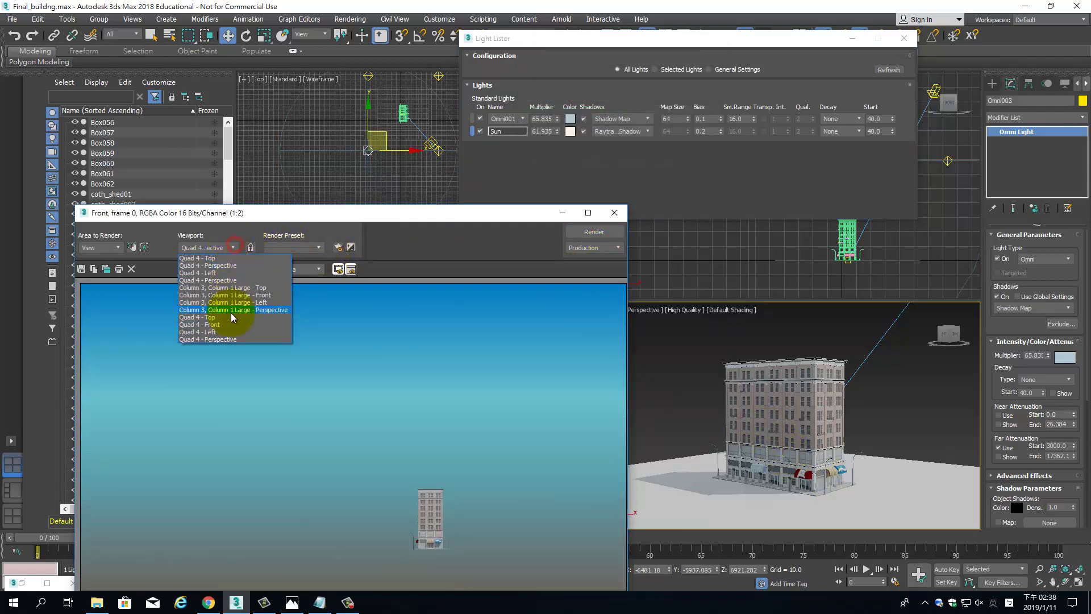
{"action": "left_click", "coordinate": [227, 339]}
{"action": "left_click", "coordinate": [250, 247]}
{"action": "left_click", "coordinate": [579, 231]}
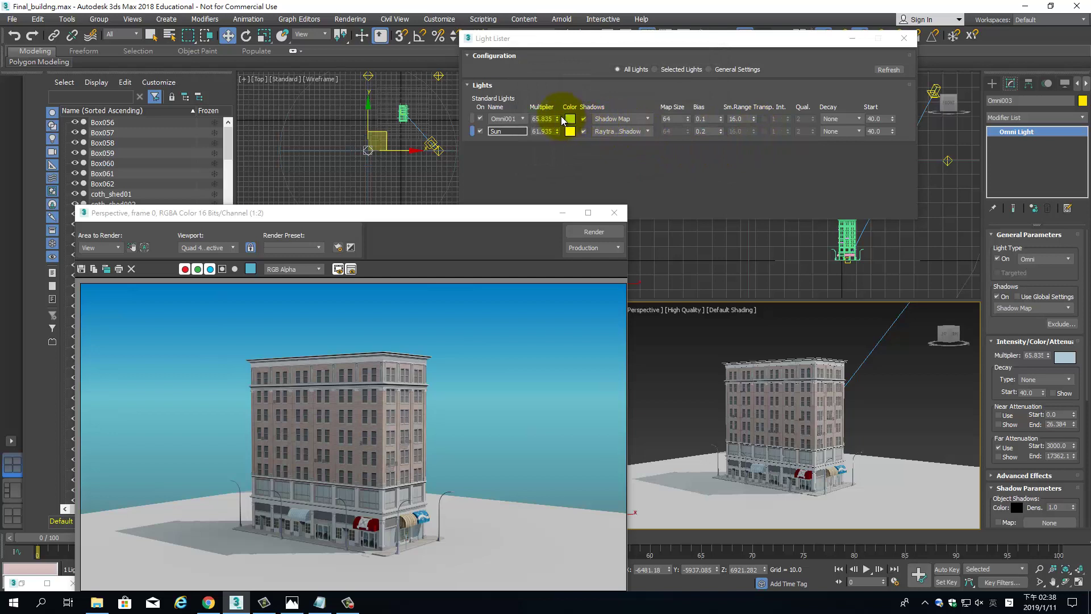
- Lower the Omni001 multiplier to 59.735, change its color to a darker, more saturated blue and re-render the Perspective view
{"action": "left_click_drag", "start_coordinate": [558, 119], "coordinate": [562, 155]}
{"action": "left_click", "coordinate": [591, 233]}
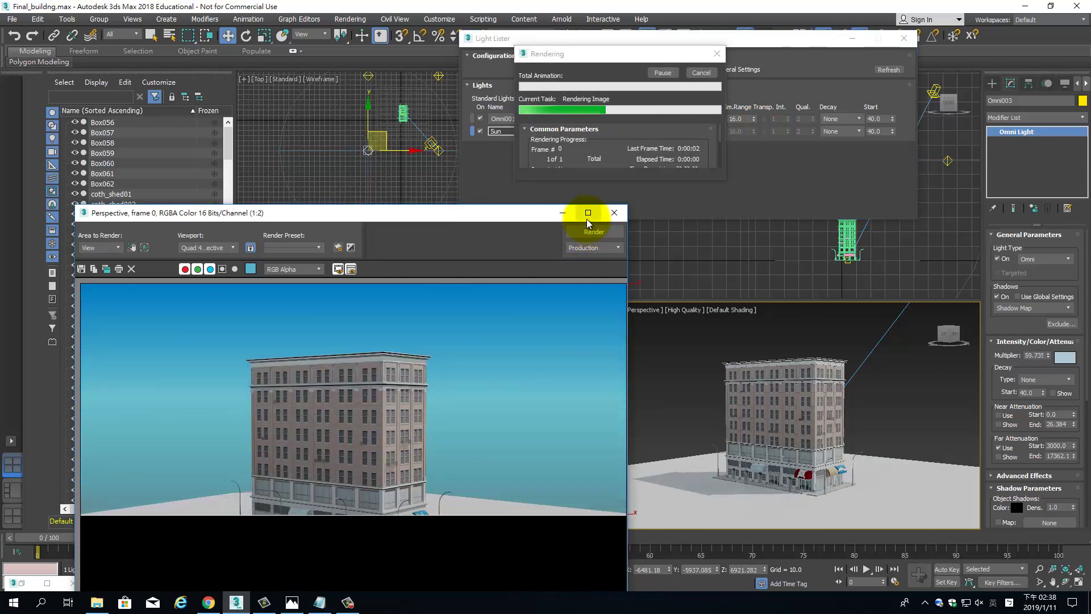
{"action": "left_click", "coordinate": [570, 118]}
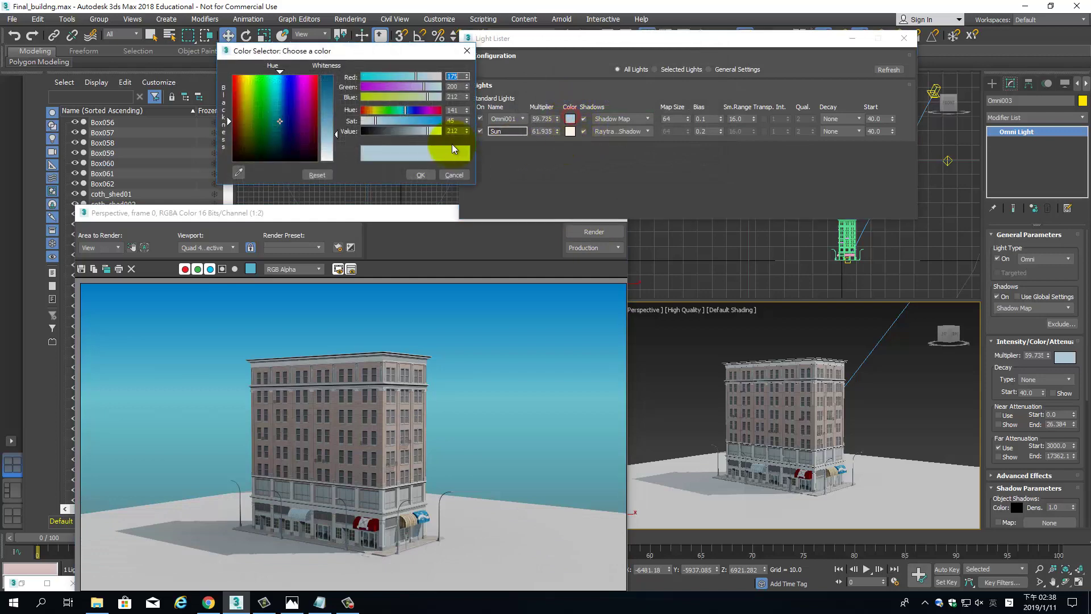
{"action": "left_click_drag", "start_coordinate": [438, 131], "coordinate": [414, 130]}
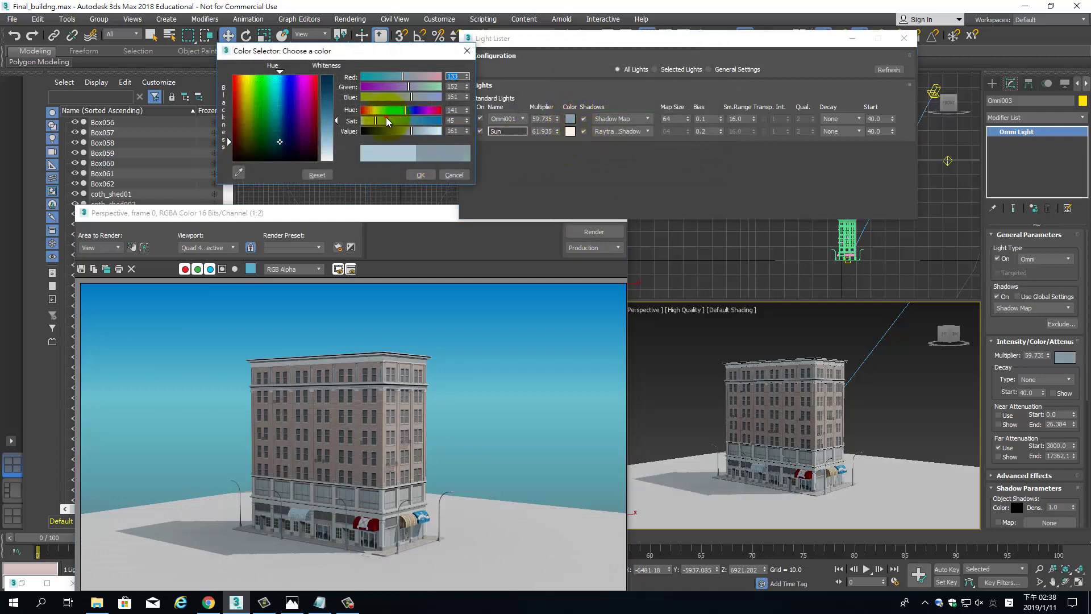
{"action": "left_click", "coordinate": [420, 175]}
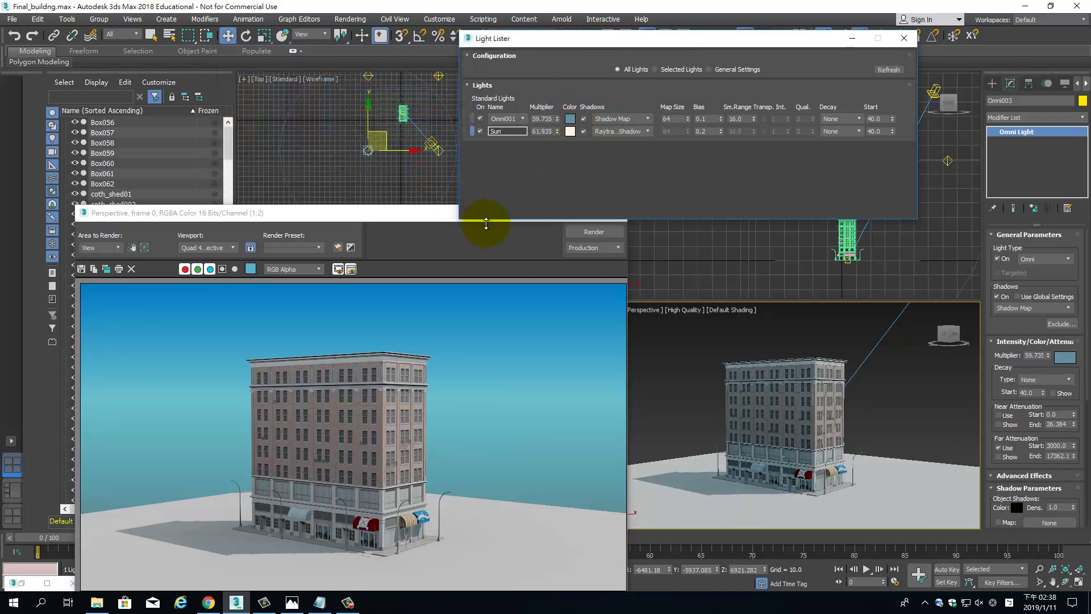
{"action": "left_click", "coordinate": [594, 232]}
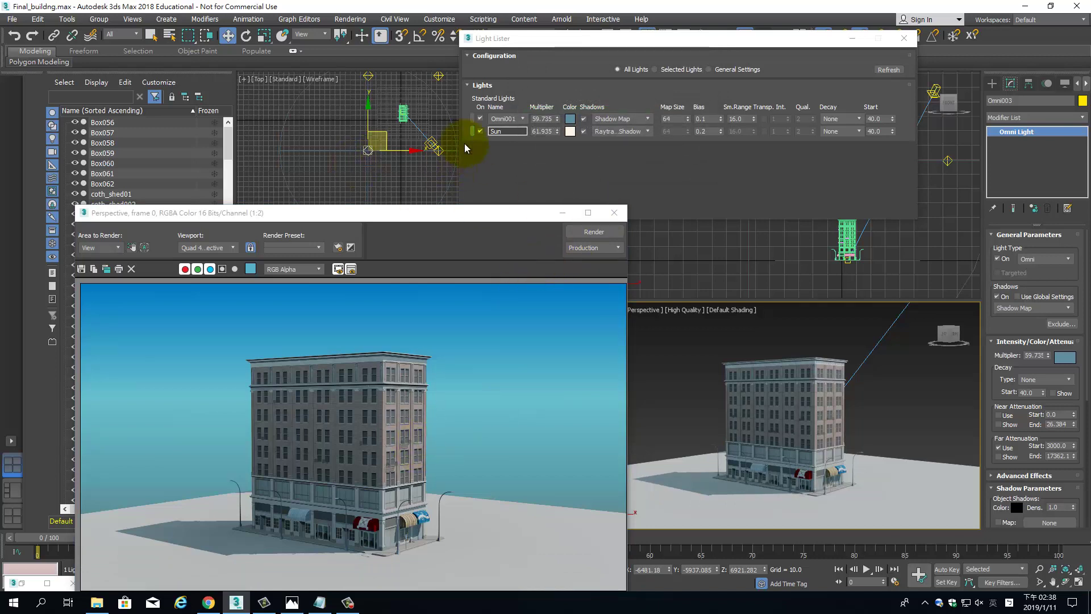
- Close the render window and Light Lister, and create a physical camera from a closer Perspective view of the building
{"action": "left_click", "coordinate": [614, 213]}
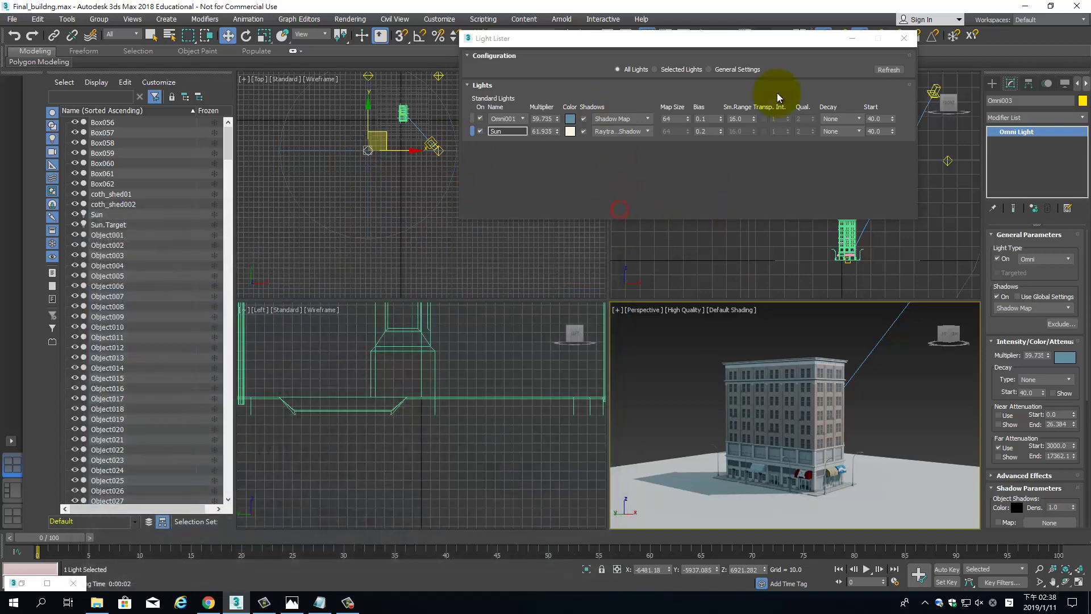
{"action": "left_click", "coordinate": [903, 38]}
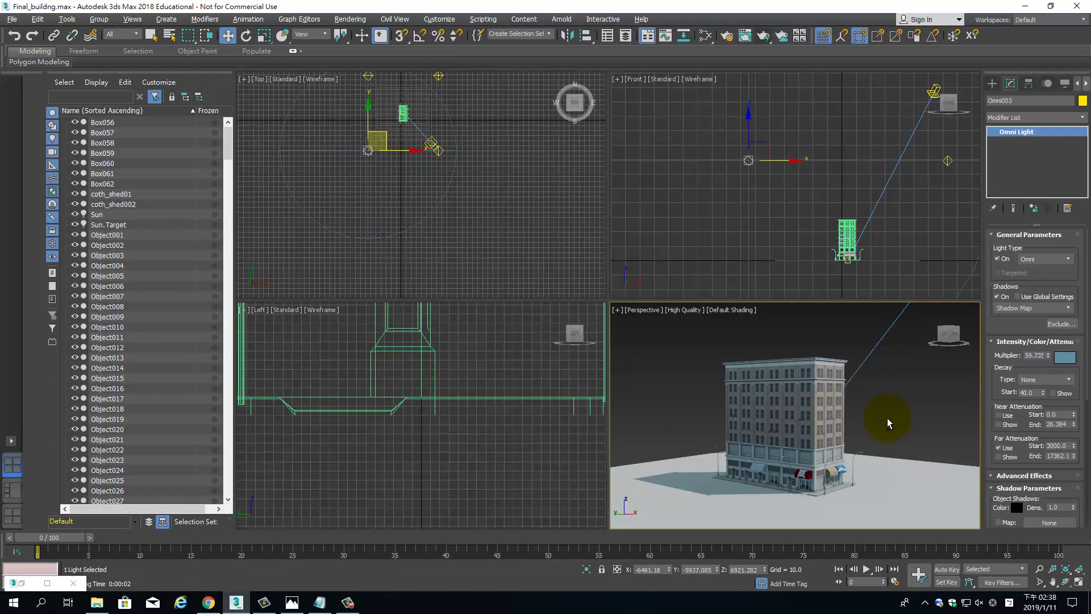
{"action": "middle_click_drag", "start_coordinate": [887, 420], "coordinate": [853, 416], "text": "alt"}
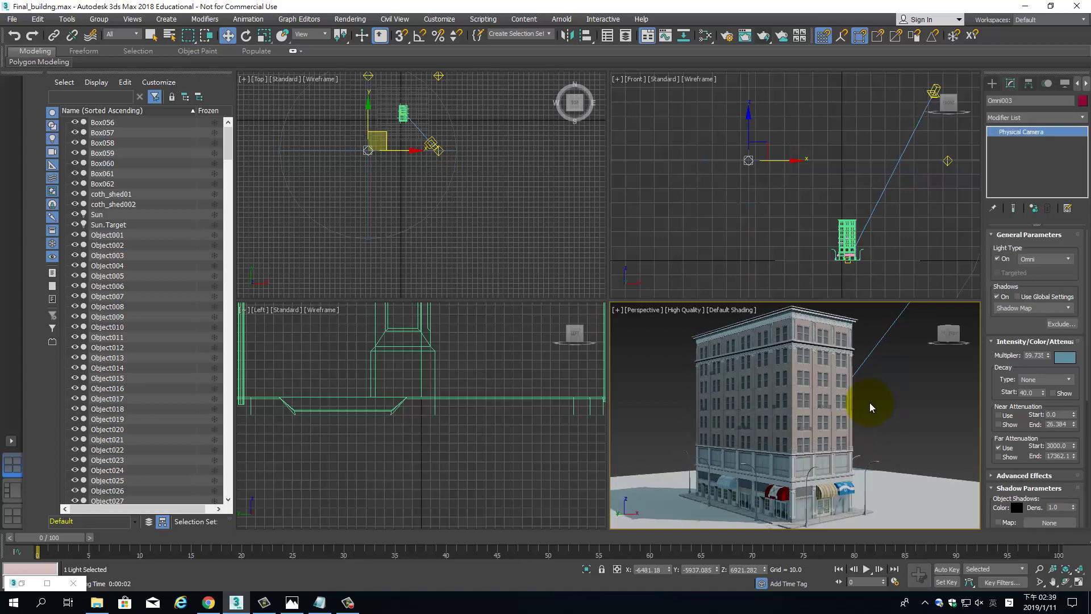
{"action": "key", "text": "ctrl+c"}
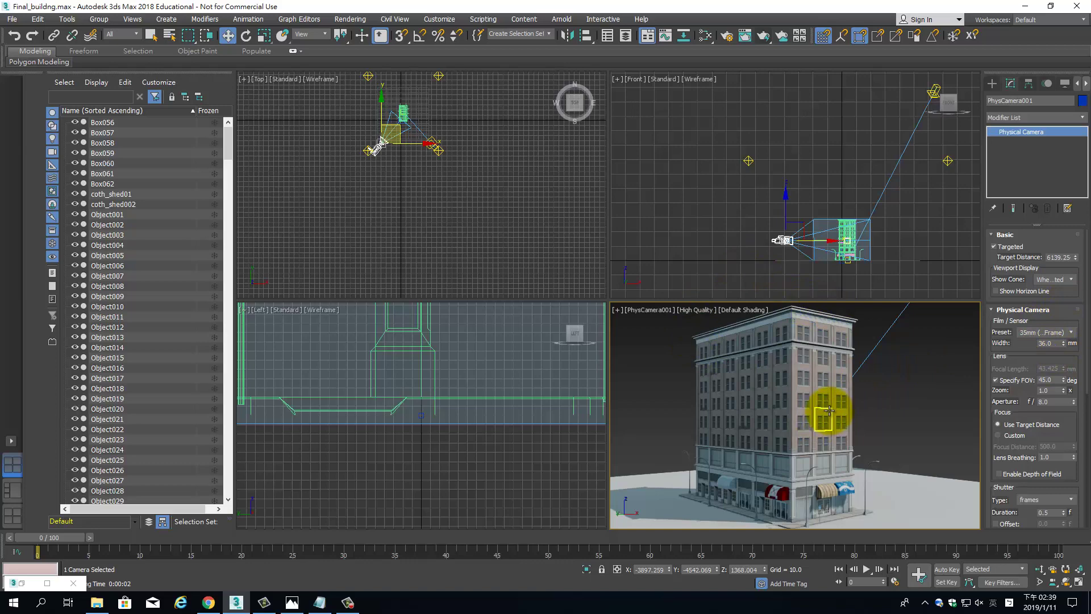
{"action": "left_click", "coordinate": [892, 404]}
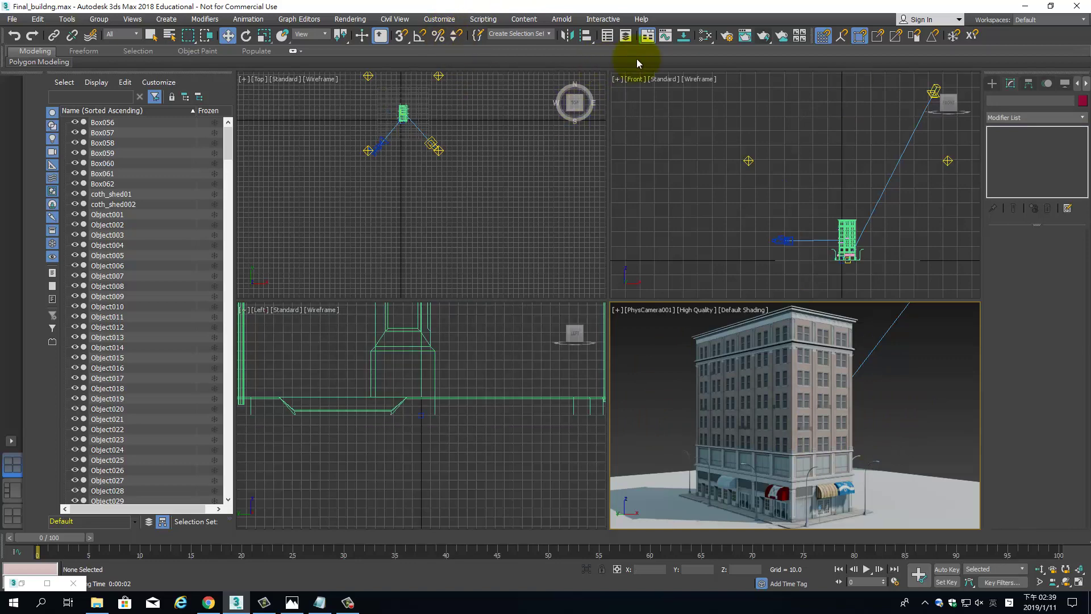
- Open the Environment and Effects settings and place them clear of the viewports
{"action": "left_click", "coordinate": [355, 18]}
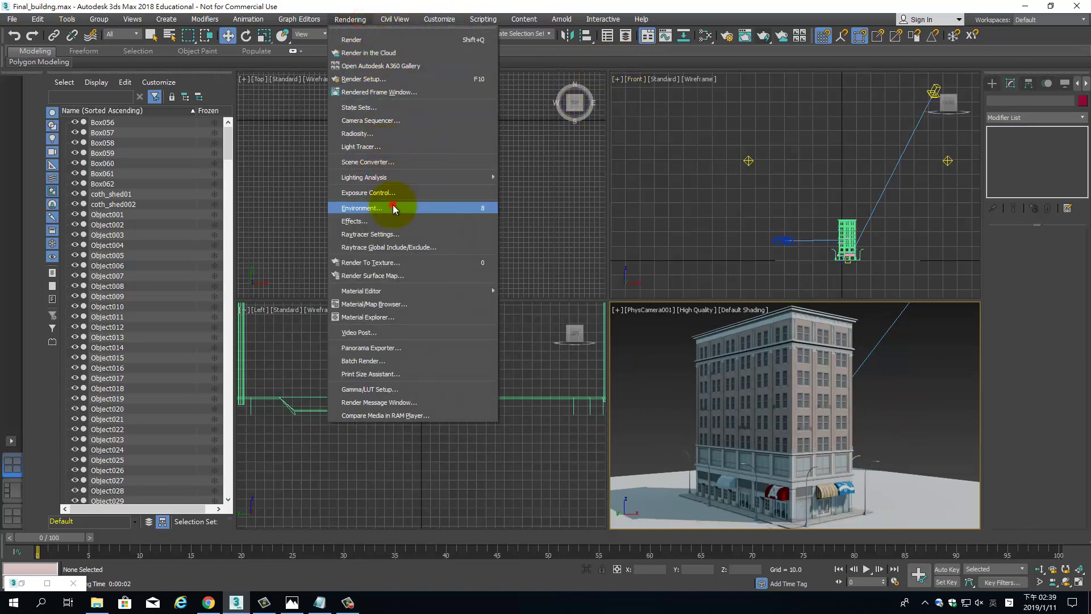
{"action": "left_click", "coordinate": [409, 208]}
{"action": "left_click_drag", "start_coordinate": [349, 80], "coordinate": [139, 64]}
- Open the Slate Material Editor and display the parameters of the Map #47 Gradient Ramp used as environment map
{"action": "key", "text": "m"}
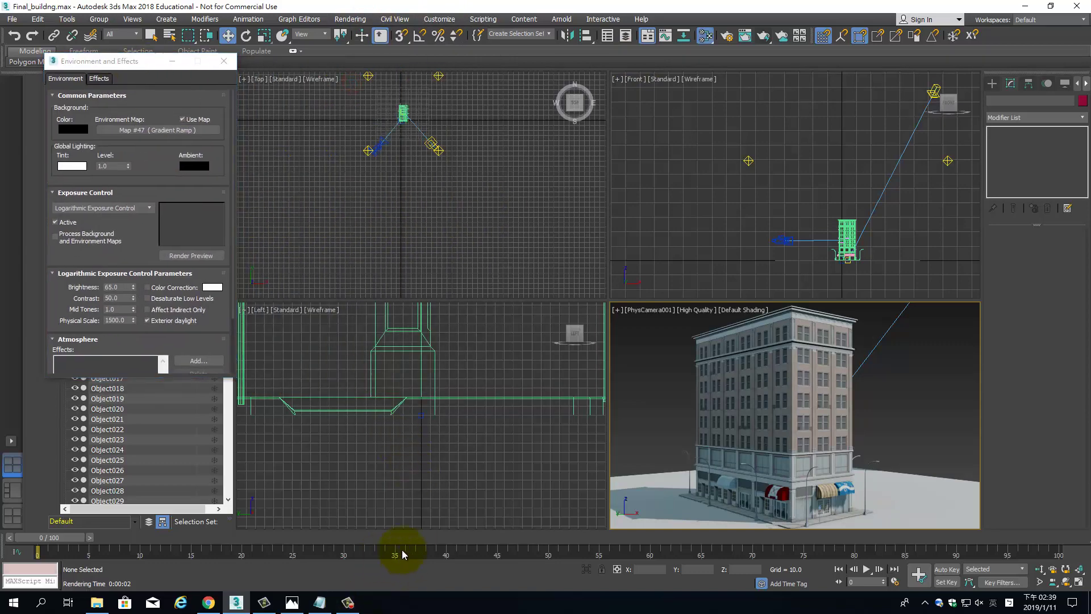
{"action": "left_click_drag", "start_coordinate": [297, 59], "coordinate": [558, 29]}
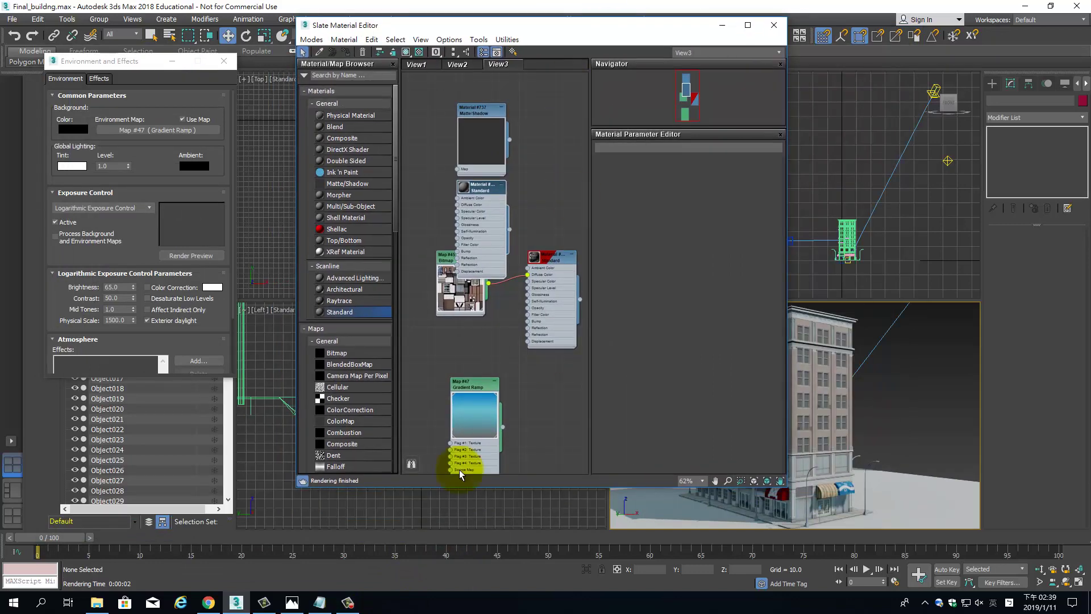
{"action": "left_click_drag", "start_coordinate": [469, 387], "coordinate": [461, 359]}
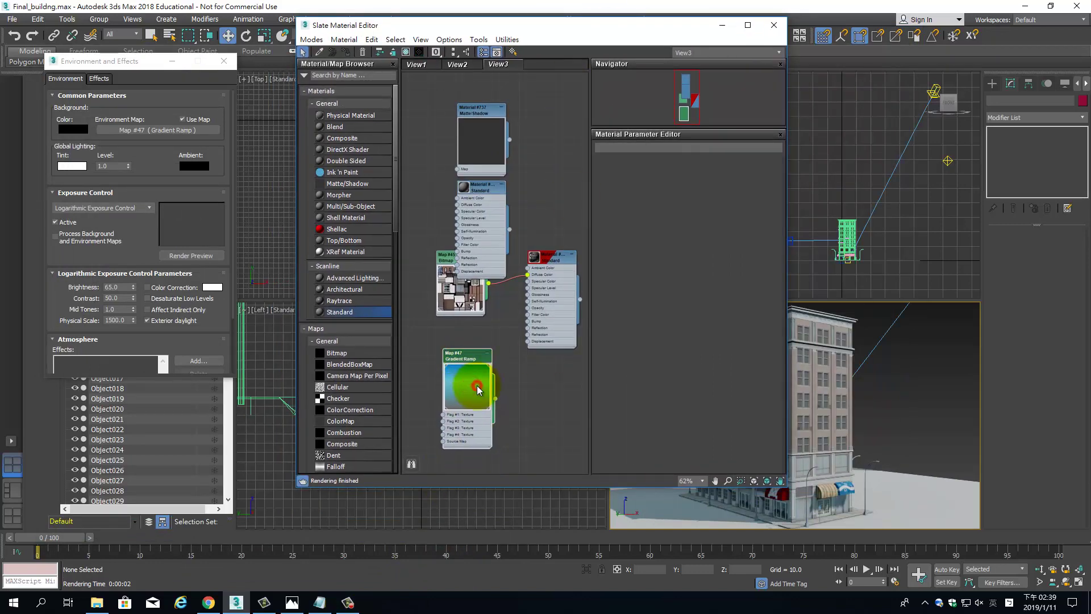
{"action": "double_click", "coordinate": [478, 387]}
{"action": "double_click", "coordinate": [470, 356]}
{"action": "double_click", "coordinate": [450, 358]}
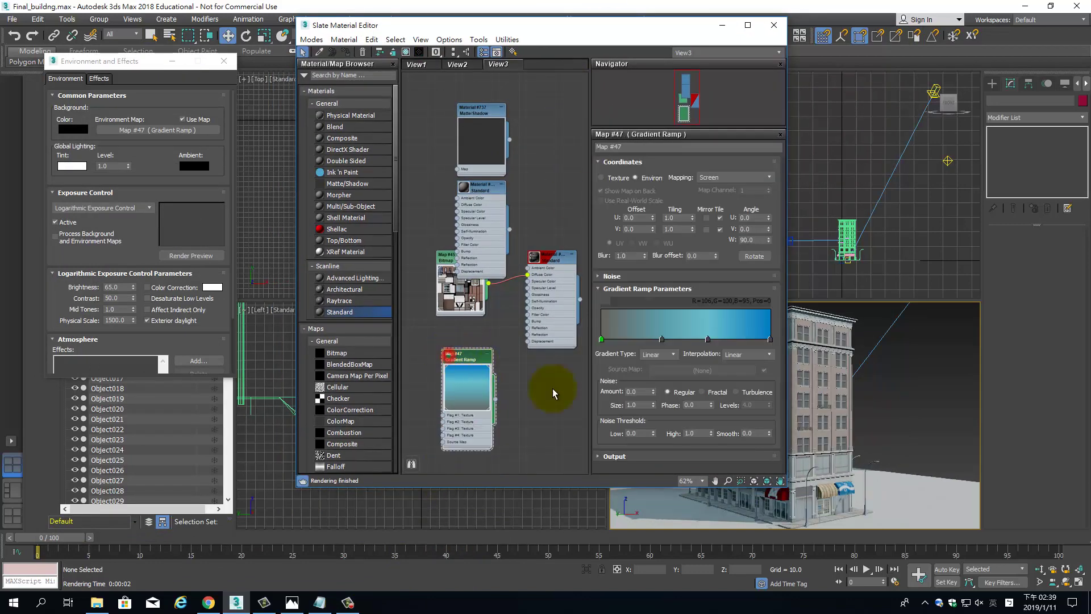
{"action": "scroll", "coordinate": [523, 380], "scroll_direction": "up", "scroll_amount": 5}
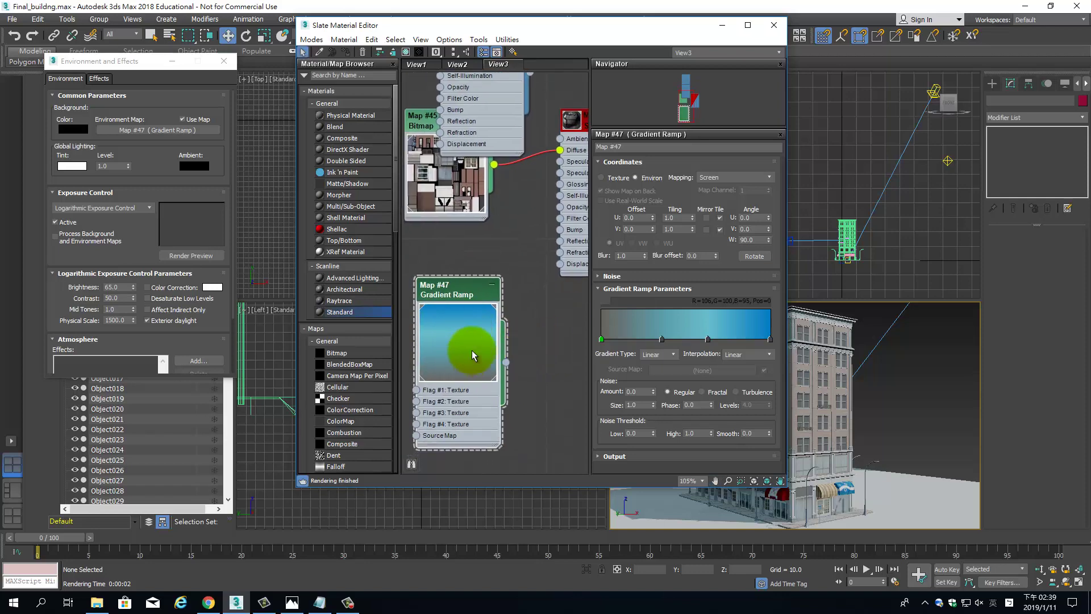
- Try a W angle of 0 on the Gradient Ramp and set it back to 90
{"action": "double_click", "coordinate": [753, 240]}
{"action": "type", "text": "0"}
{"action": "key", "text": "Return"}
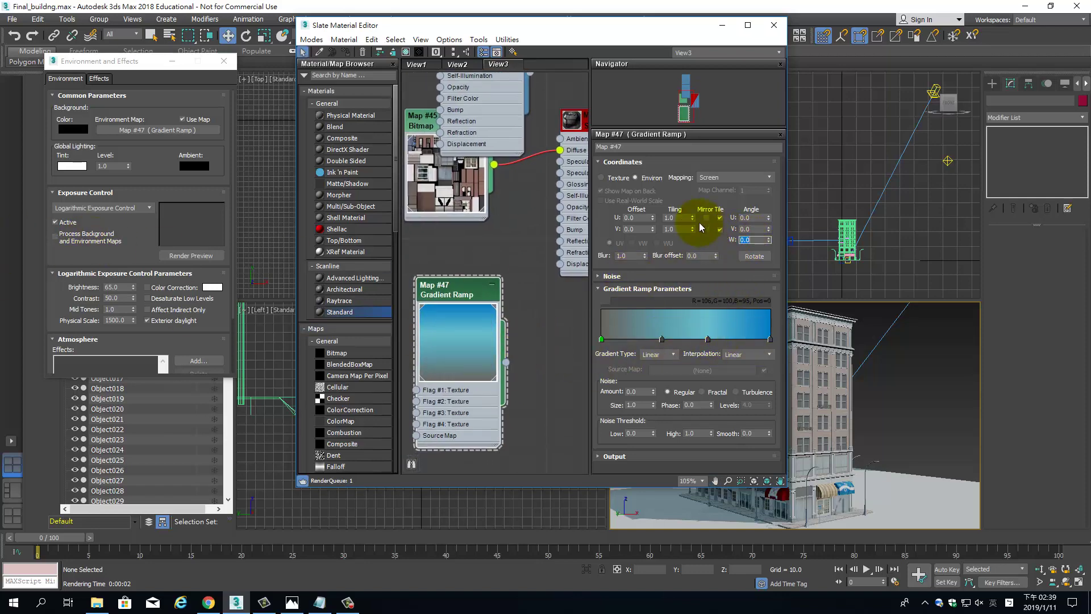
{"action": "double_click", "coordinate": [745, 239]}
{"action": "type", "text": "90"}
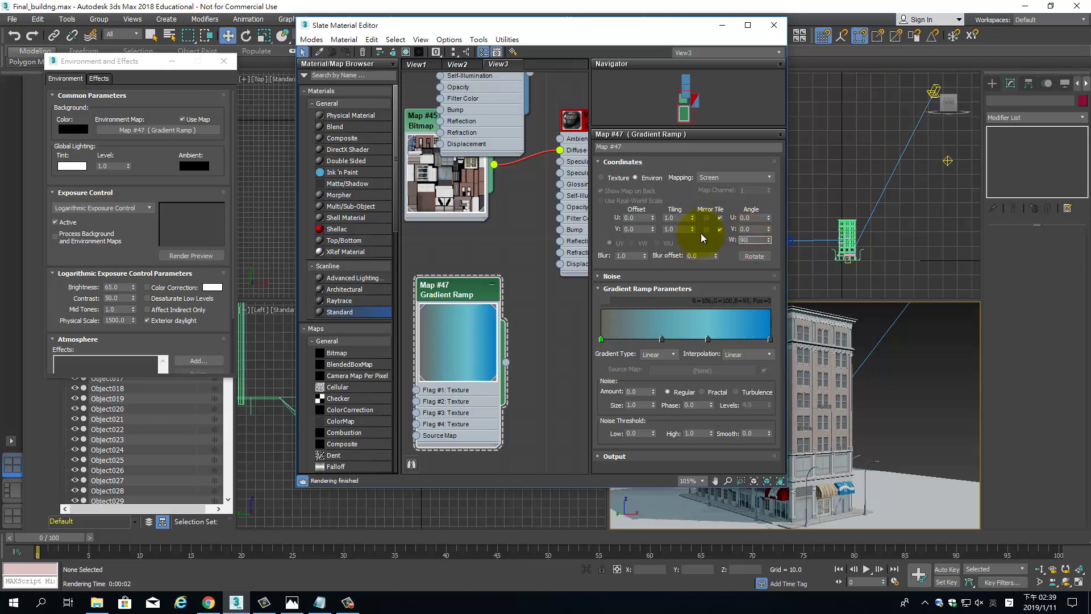
{"action": "key", "text": "Return"}
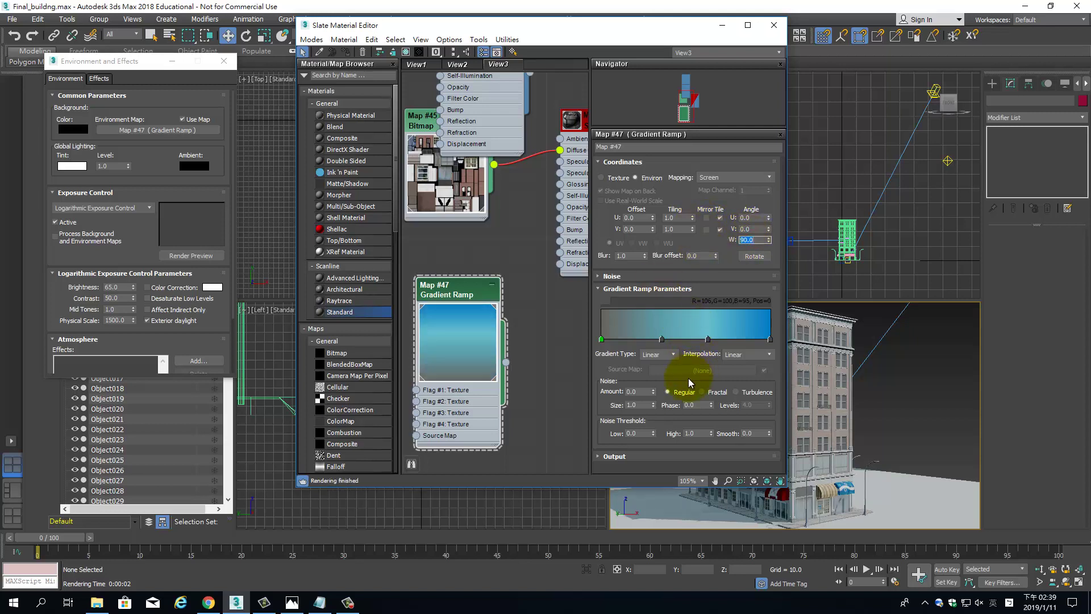
- Set the Gradient Ramp's environment mapping to Spherical Environment
{"action": "left_click", "coordinate": [729, 180]}
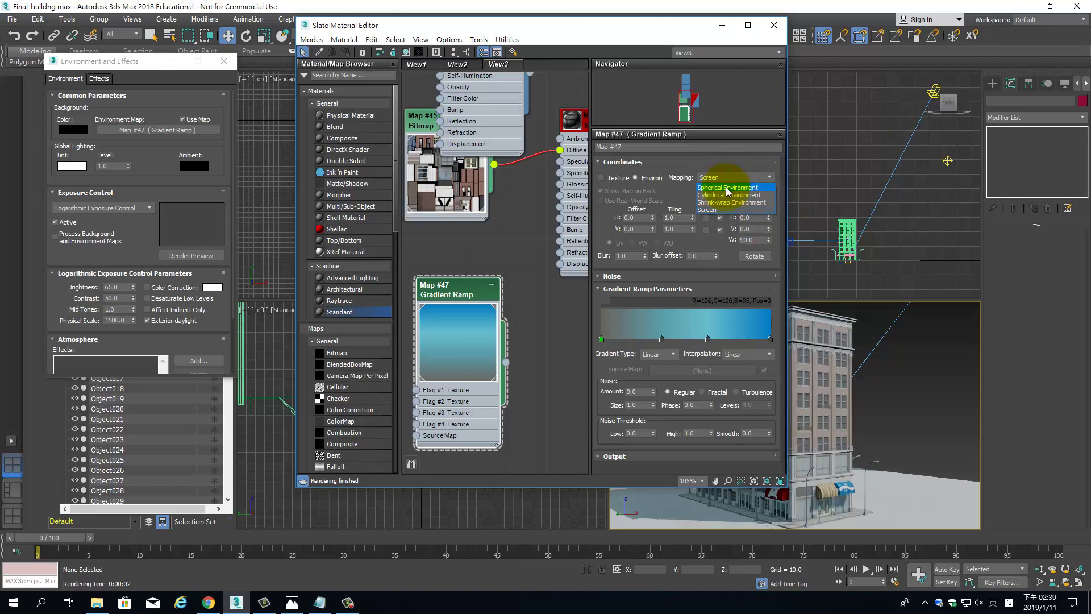
{"action": "left_click", "coordinate": [726, 188]}
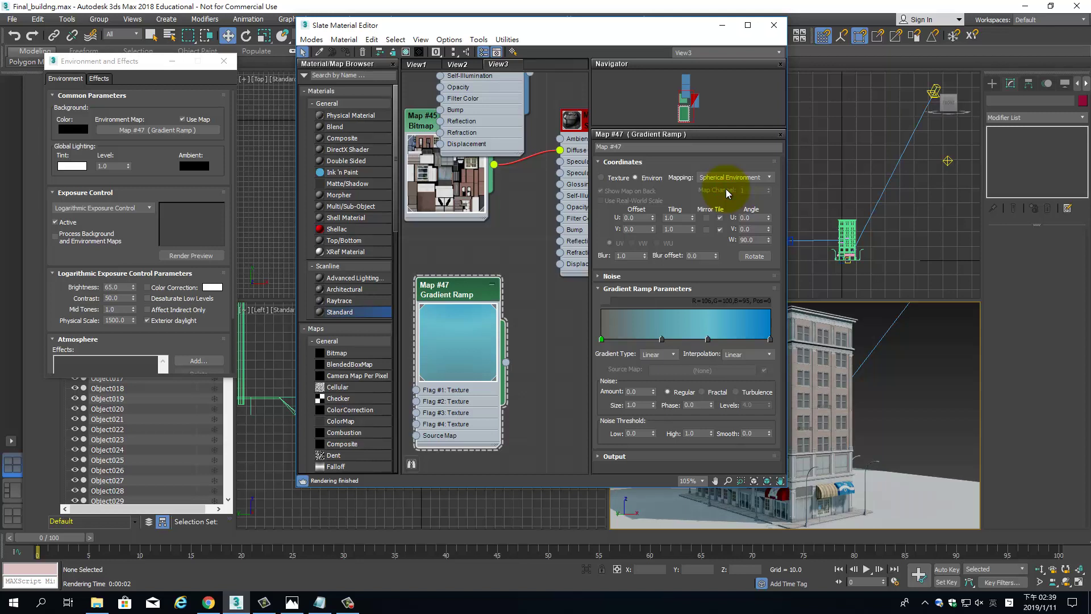
- Set the Gradient Ramp's mapping to Screen, assign it as an instance to the environment map, and close the environment settings
{"action": "left_click", "coordinate": [749, 178]}
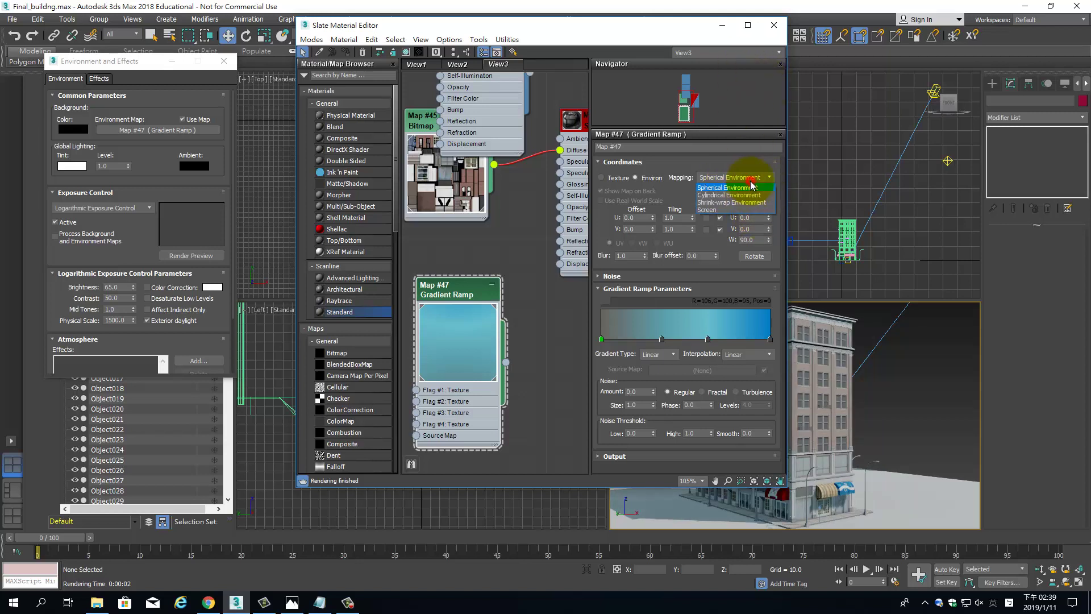
{"action": "left_click", "coordinate": [733, 209]}
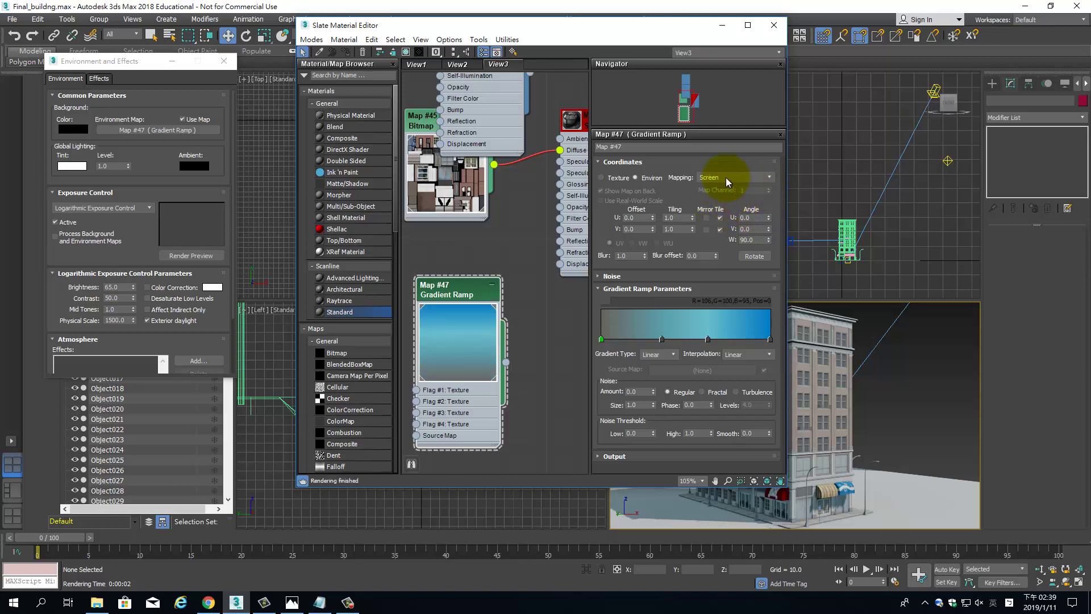
{"action": "left_click_drag", "start_coordinate": [505, 365], "coordinate": [203, 135]}
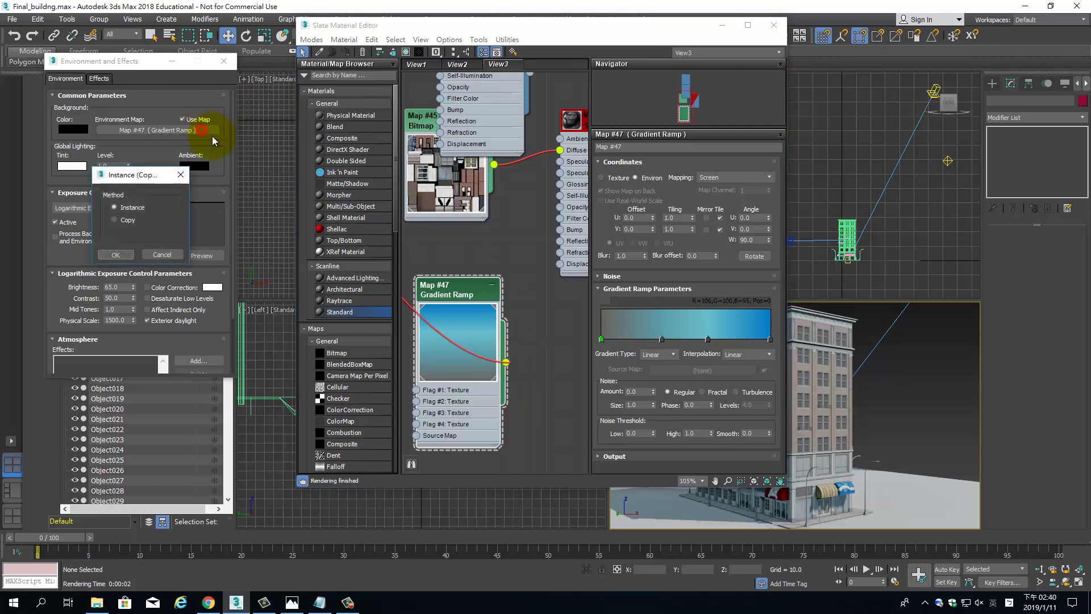
{"action": "left_click", "coordinate": [119, 253]}
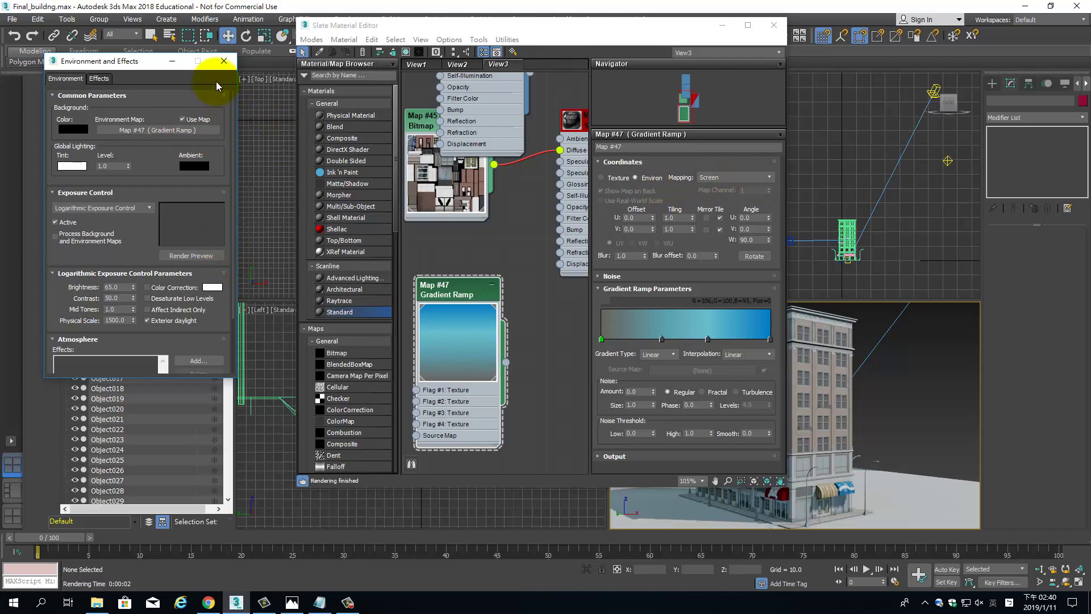
{"action": "left_click", "coordinate": [224, 61]}
- Separate the Matte/Shadow node from the Standard node, place the Slate Material Editor clear of the camera view, and render it
{"action": "middle_click_drag", "start_coordinate": [500, 242], "coordinate": [548, 231]}
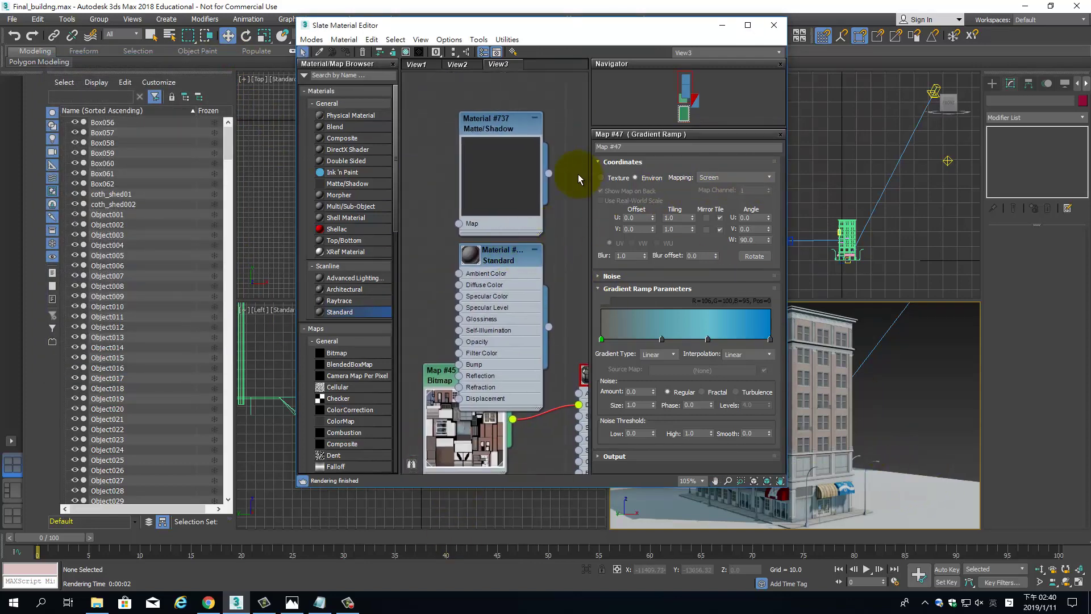
{"action": "left_click_drag", "start_coordinate": [494, 126], "coordinate": [498, 104]}
{"action": "left_click_drag", "start_coordinate": [698, 30], "coordinate": [419, 29]}
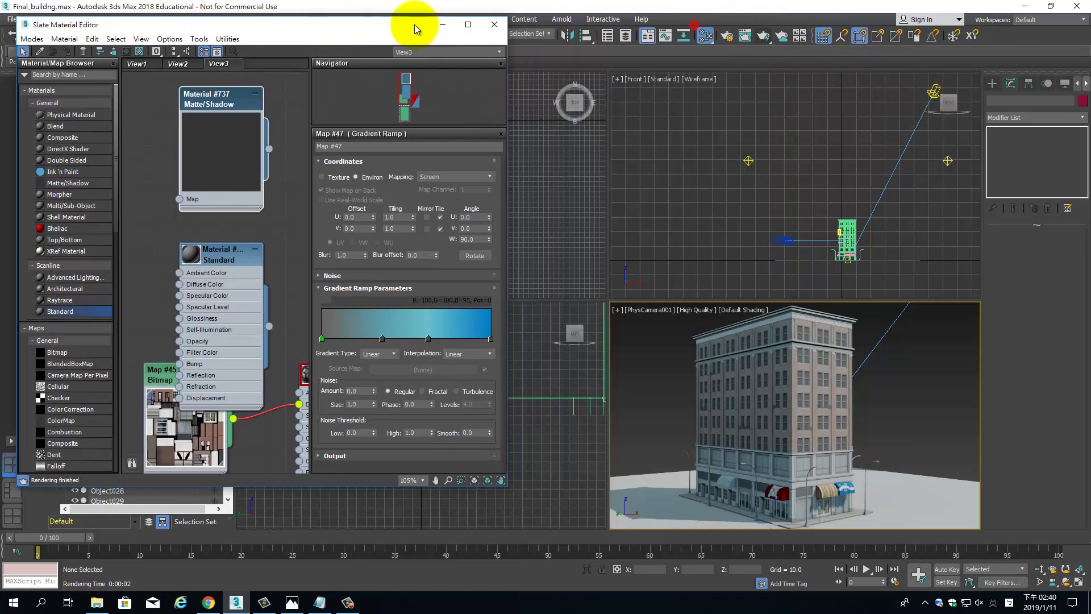
{"action": "left_click", "coordinate": [763, 39]}
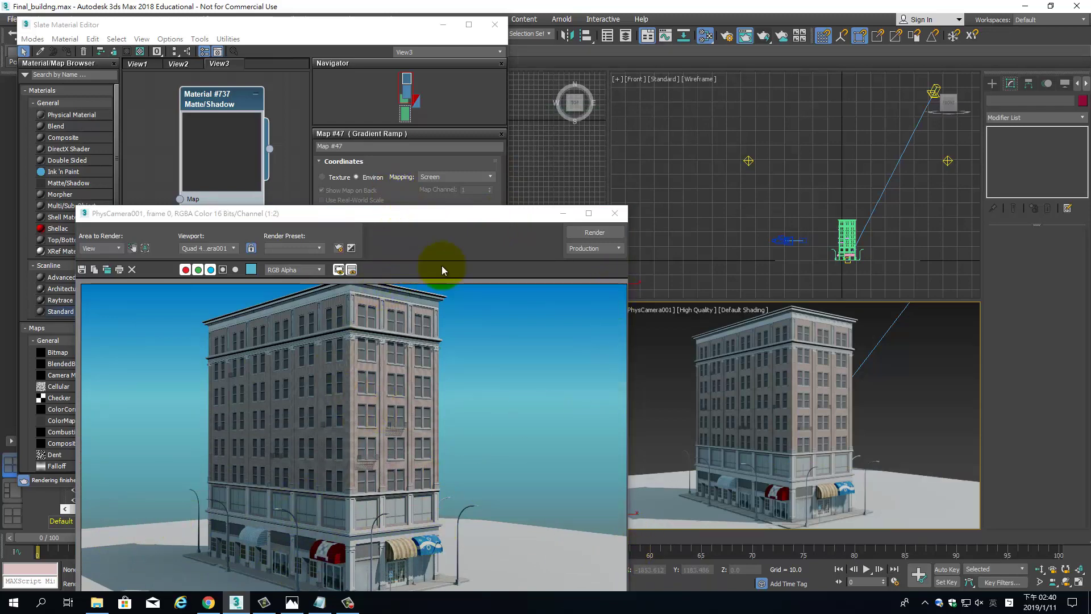
- Display the parameters of the Material #737 Matte/Shadow and assign it to the ground plane
{"action": "left_click", "coordinate": [272, 101]}
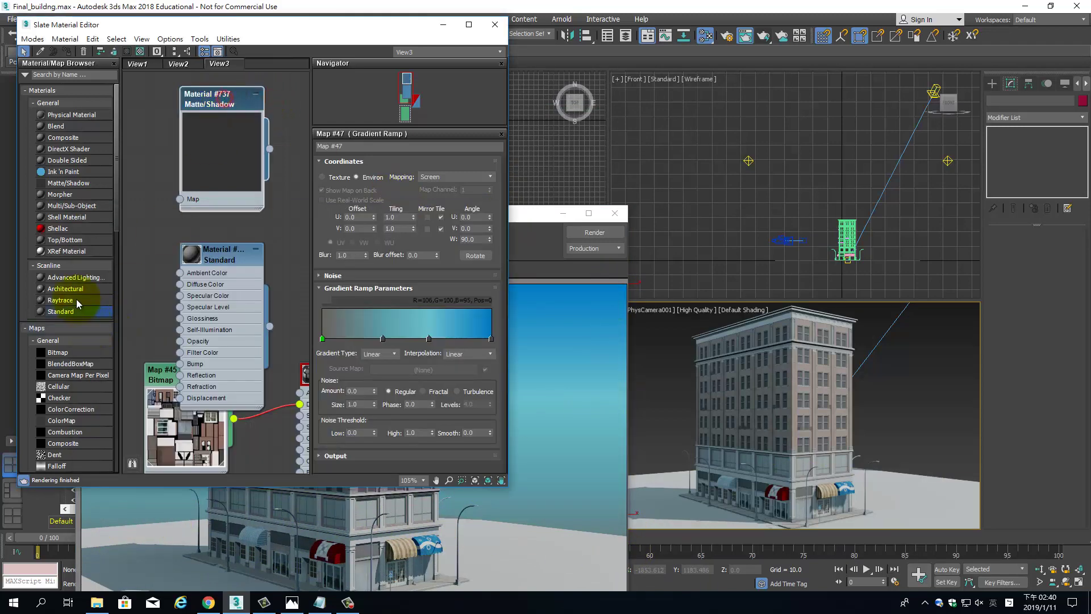
{"action": "left_click", "coordinate": [75, 183]}
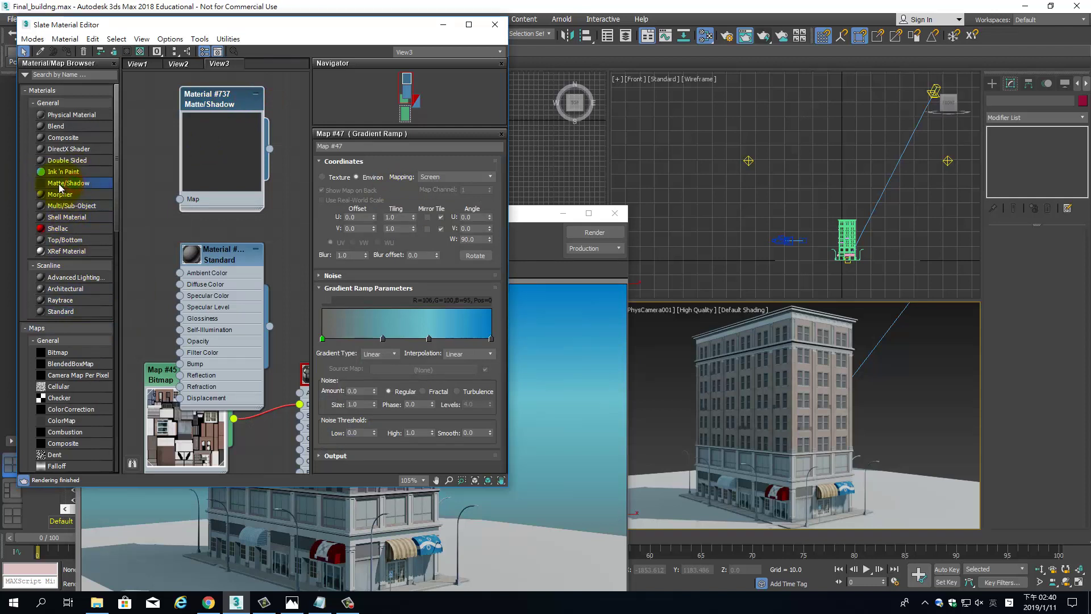
{"action": "left_click", "coordinate": [62, 184]}
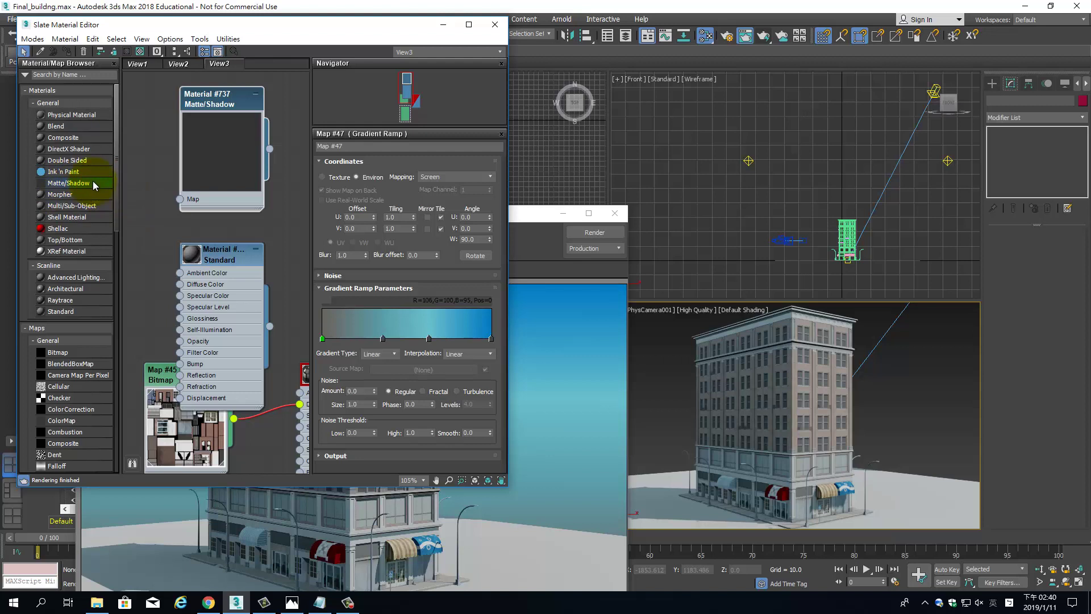
{"action": "double_click", "coordinate": [221, 95]}
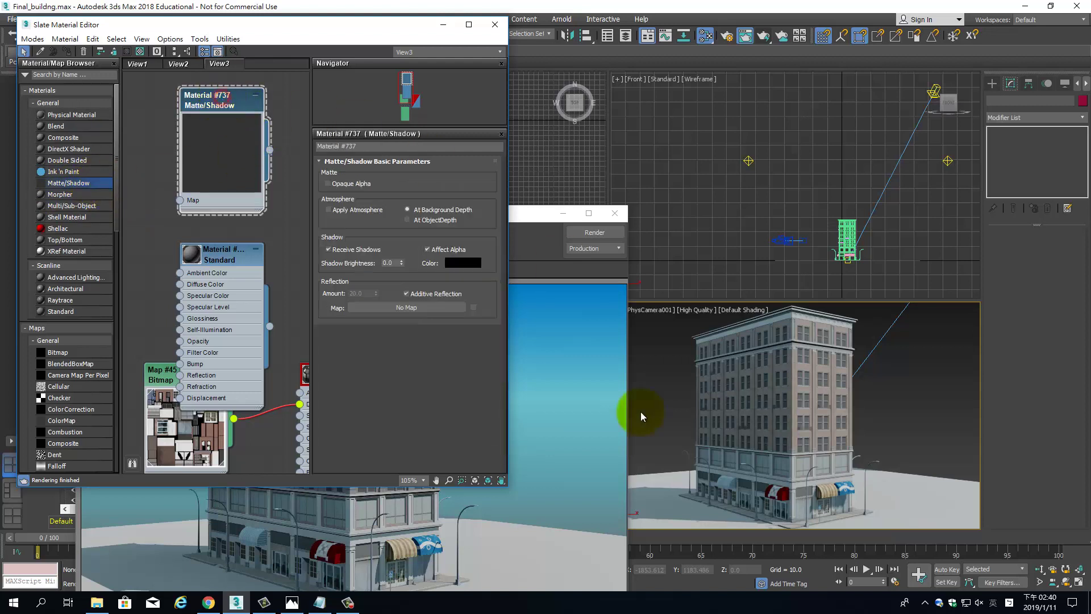
{"action": "left_click_drag", "start_coordinate": [270, 154], "coordinate": [905, 492]}
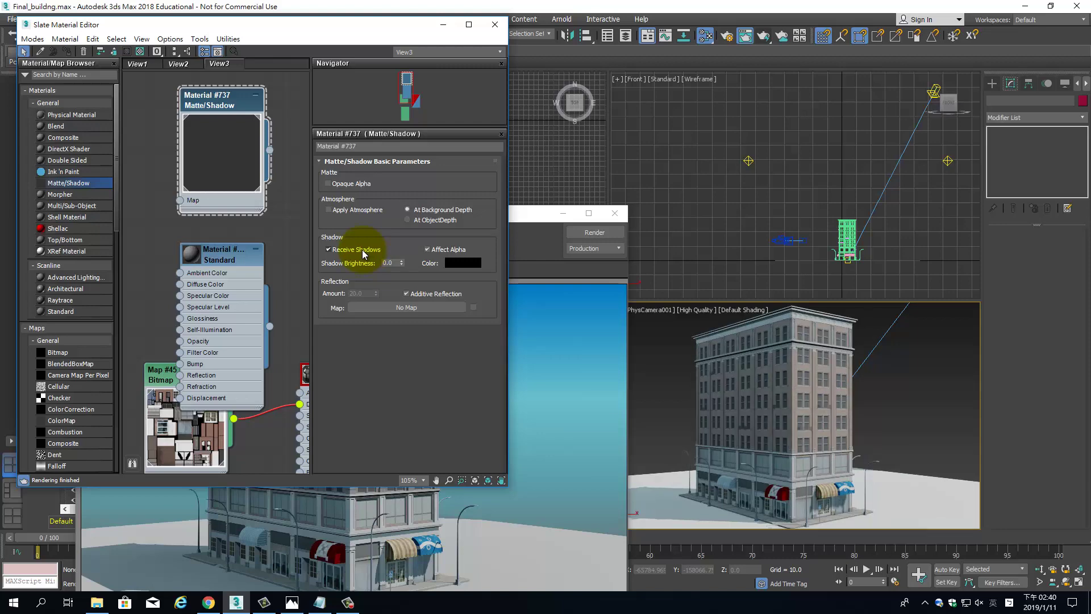
- Render PhysCamera001 with the Matte/Shadow ground and place the render window clear of the viewports
{"action": "left_click", "coordinate": [579, 232]}
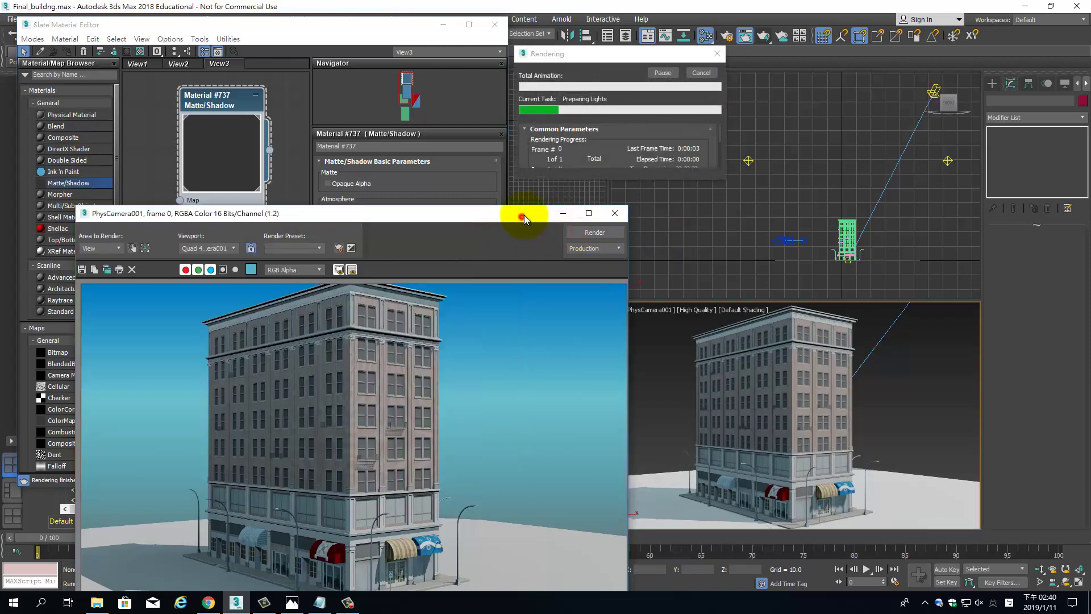
{"action": "left_click_drag", "start_coordinate": [524, 215], "coordinate": [680, 93]}
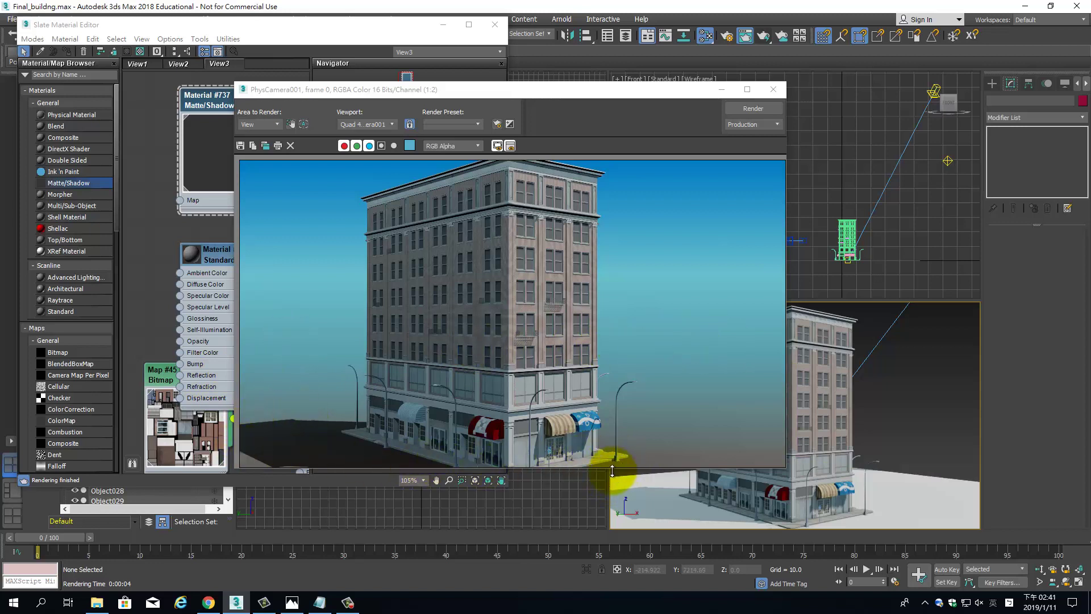
{"action": "left_click_drag", "start_coordinate": [612, 471], "coordinate": [618, 487]}
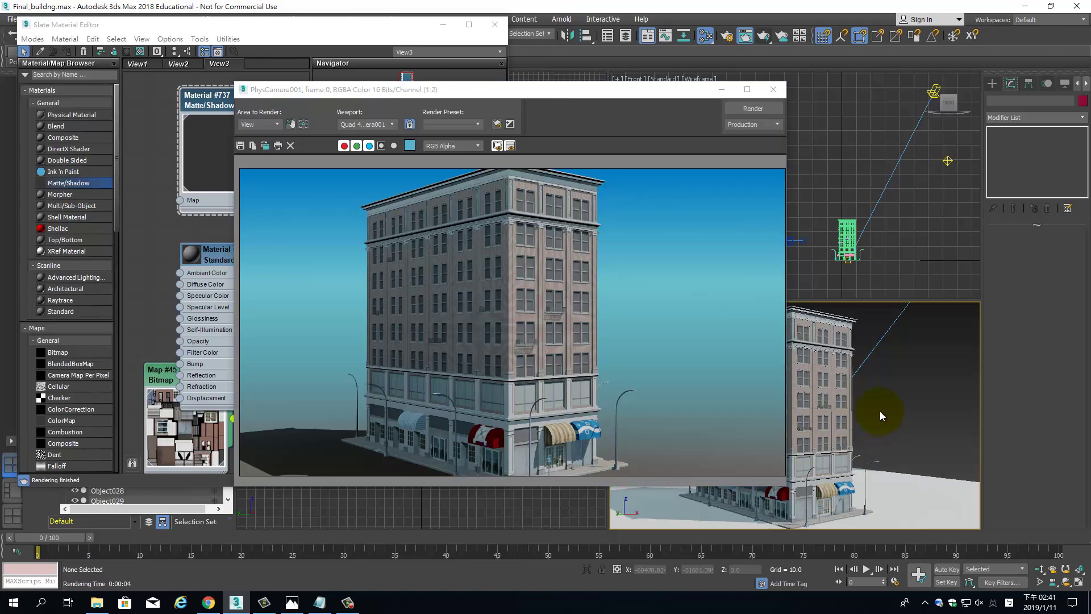
{"action": "left_click", "coordinate": [912, 418]}
{"action": "left_click_drag", "start_coordinate": [676, 94], "coordinate": [443, 62]}
- Truck PhysCamera001 to reframe the building, widen its field of view to about 53.6 degrees, and show safe frames
{"action": "left_click", "coordinate": [776, 243]}
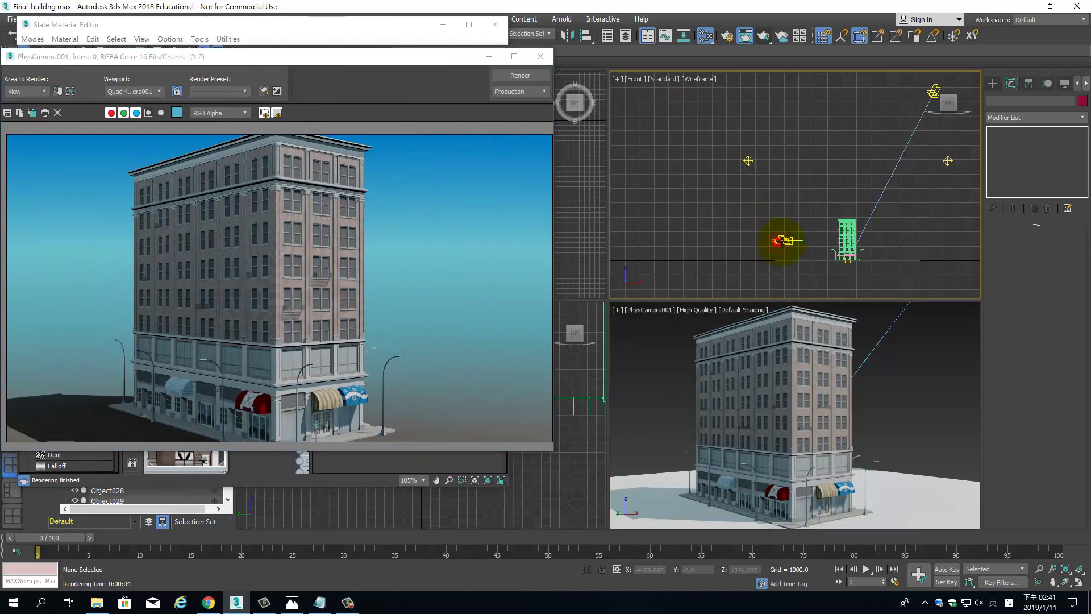
{"action": "key", "text": "w"}
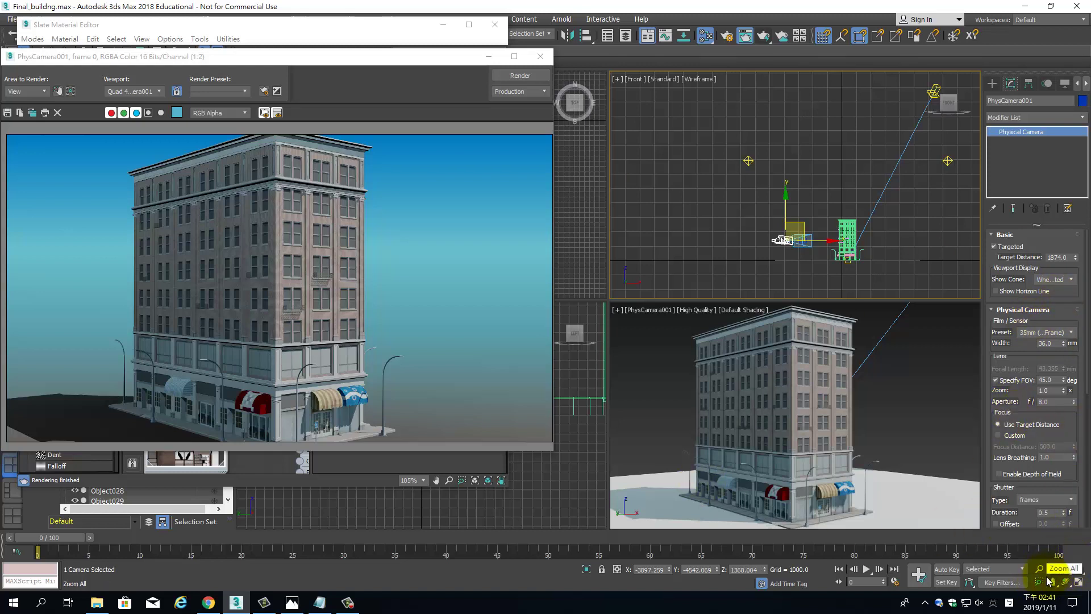
{"action": "right_click", "coordinate": [962, 499]}
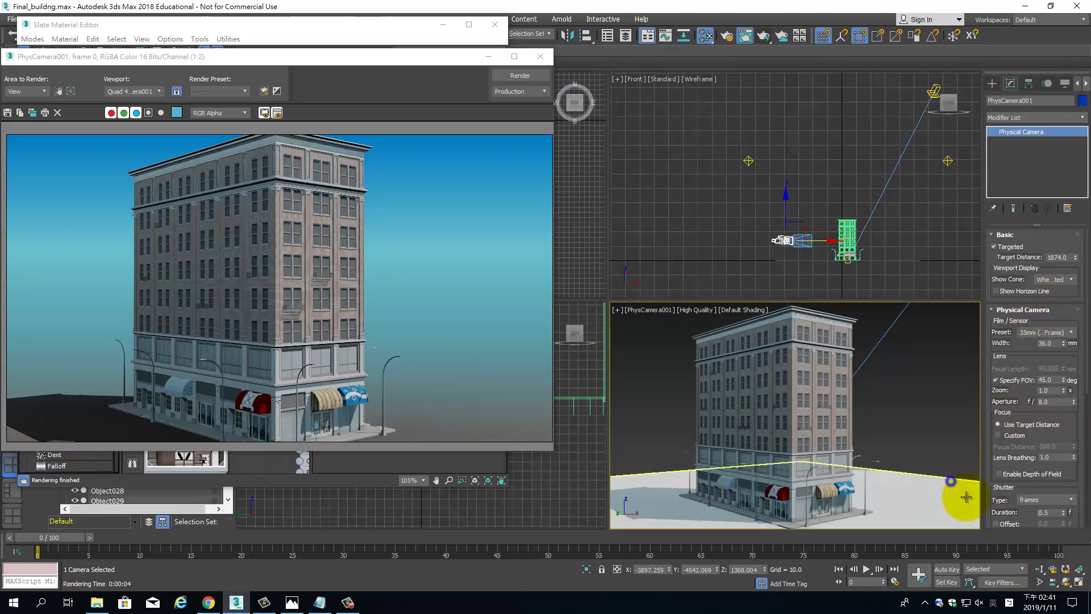
{"action": "left_click", "coordinate": [1053, 587]}
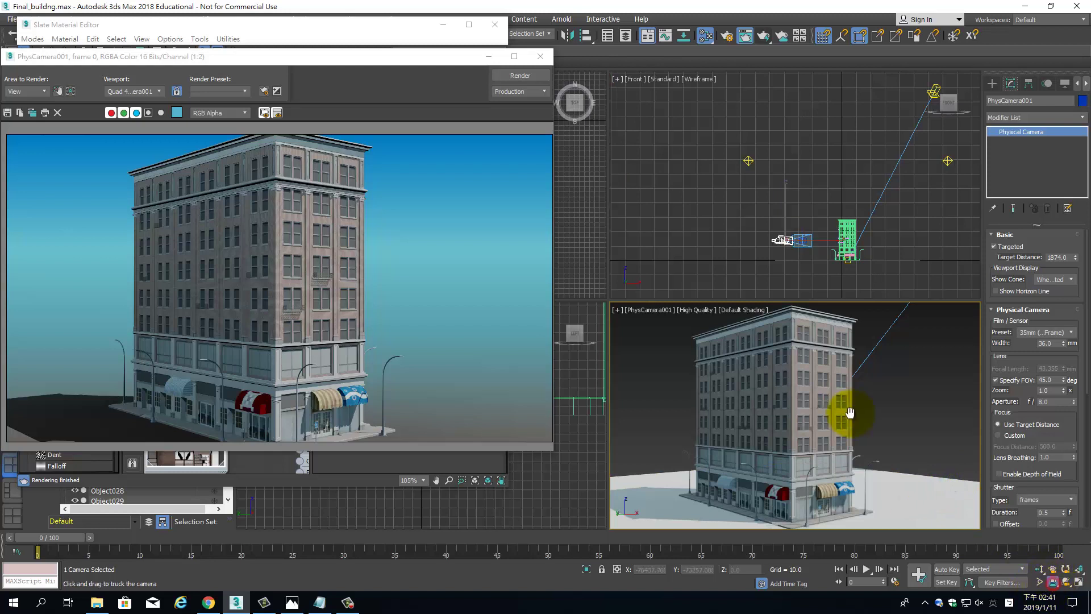
{"action": "left_click_drag", "start_coordinate": [847, 414], "coordinate": [860, 467]}
{"action": "left_click", "coordinate": [1039, 581]}
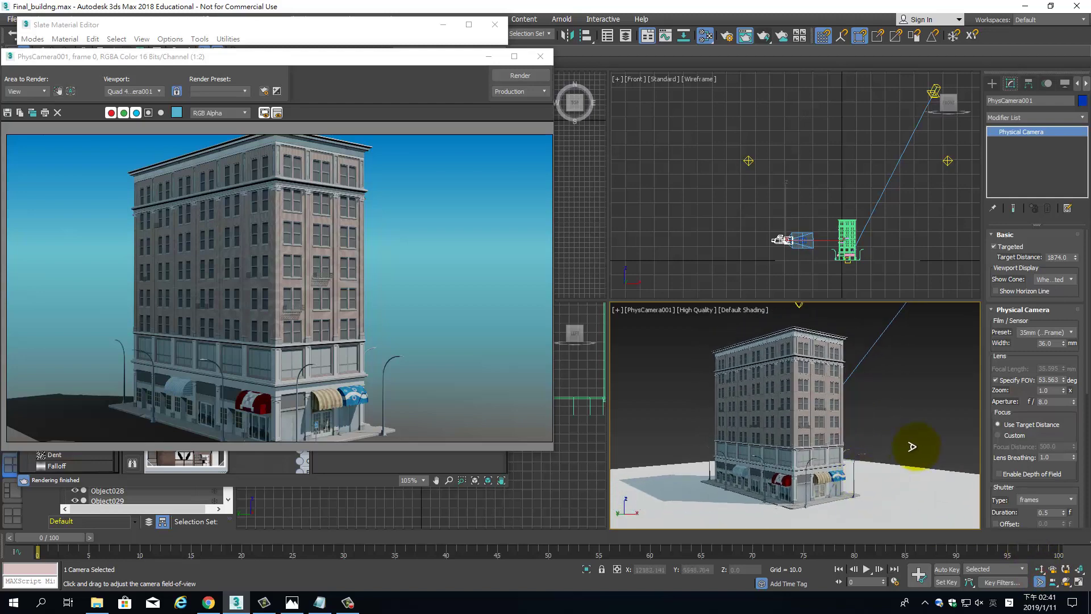
{"action": "key", "text": "shift+f"}
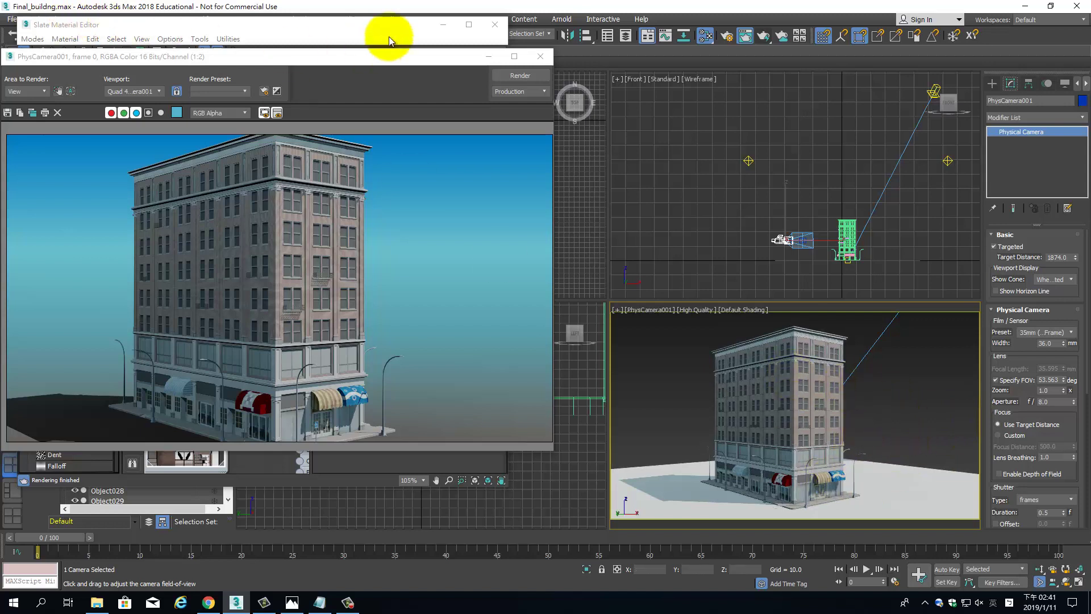
- Render the reframed camera view and inspect the render's alpha channel
{"action": "left_click", "coordinate": [520, 75]}
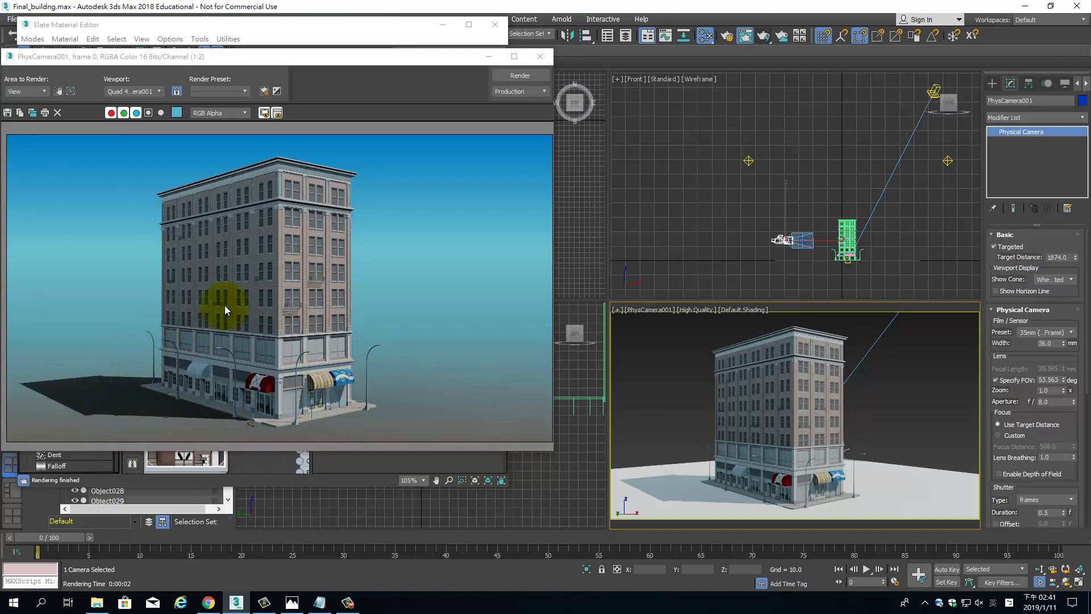
{"action": "left_click", "coordinate": [539, 58]}
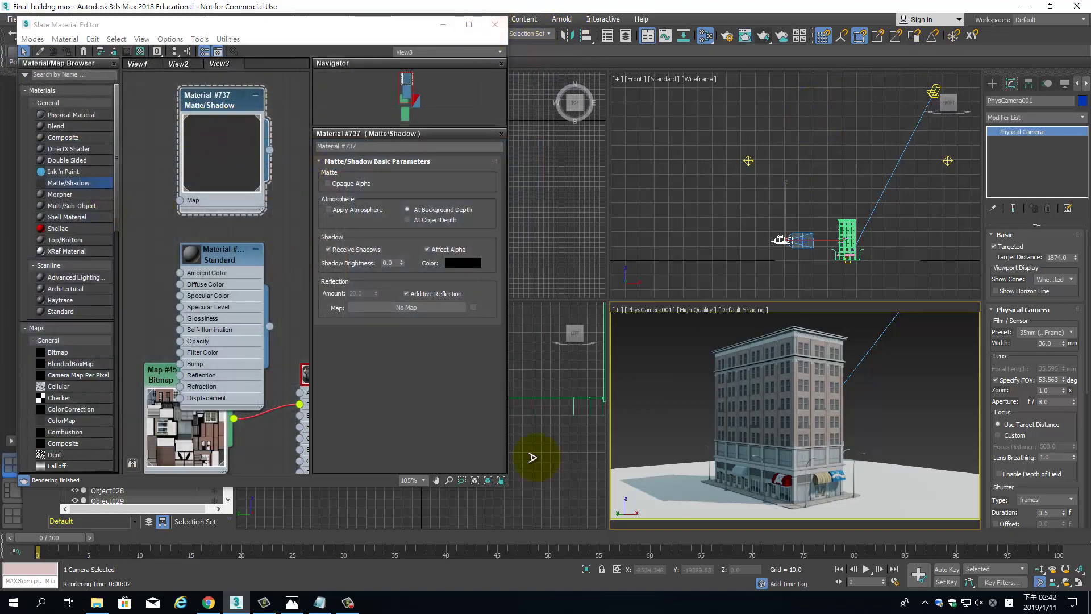
{"action": "left_click", "coordinate": [763, 35]}
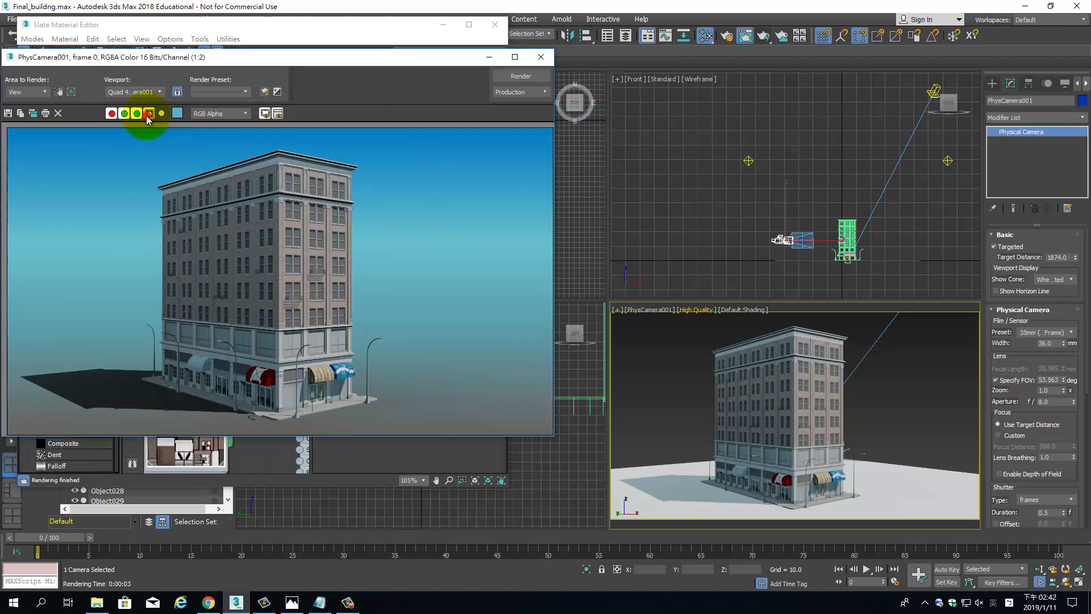
{"action": "left_click", "coordinate": [147, 114]}
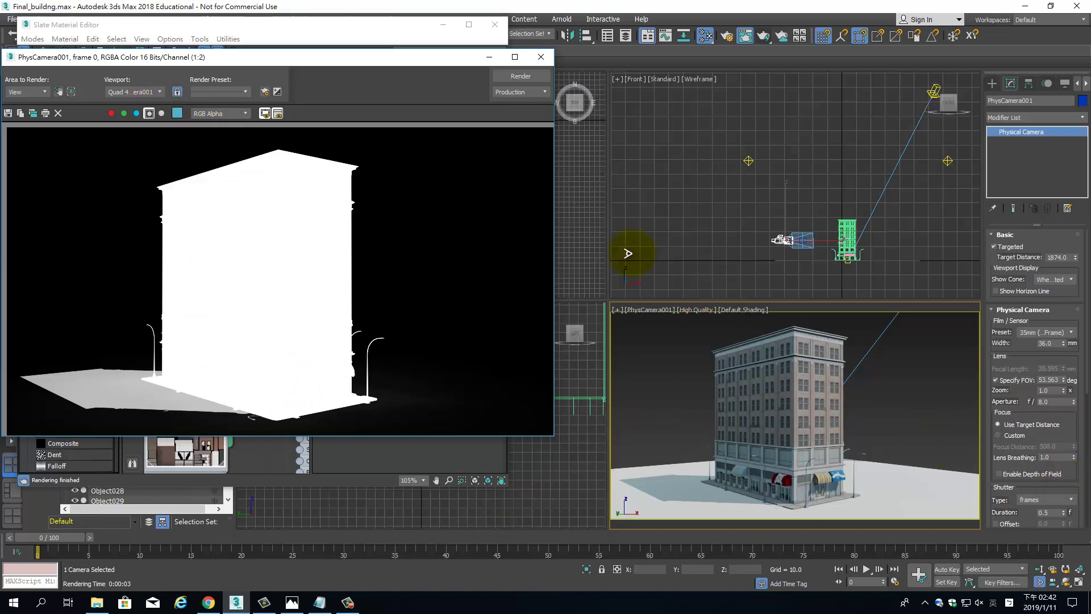
{"action": "left_click", "coordinate": [540, 57]}
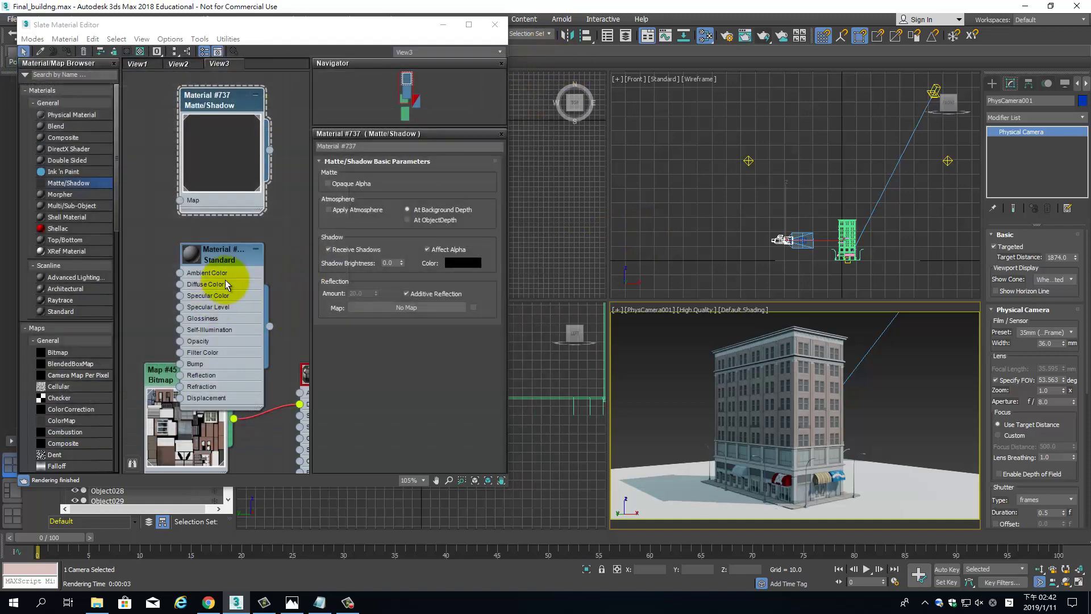
- Delete the Standard material node below the Matte/Shadow node and shift the Matte/Shadow node slightly
{"action": "left_click_drag", "start_coordinate": [247, 256], "coordinate": [264, 249]}
{"action": "key", "text": "Delete"}
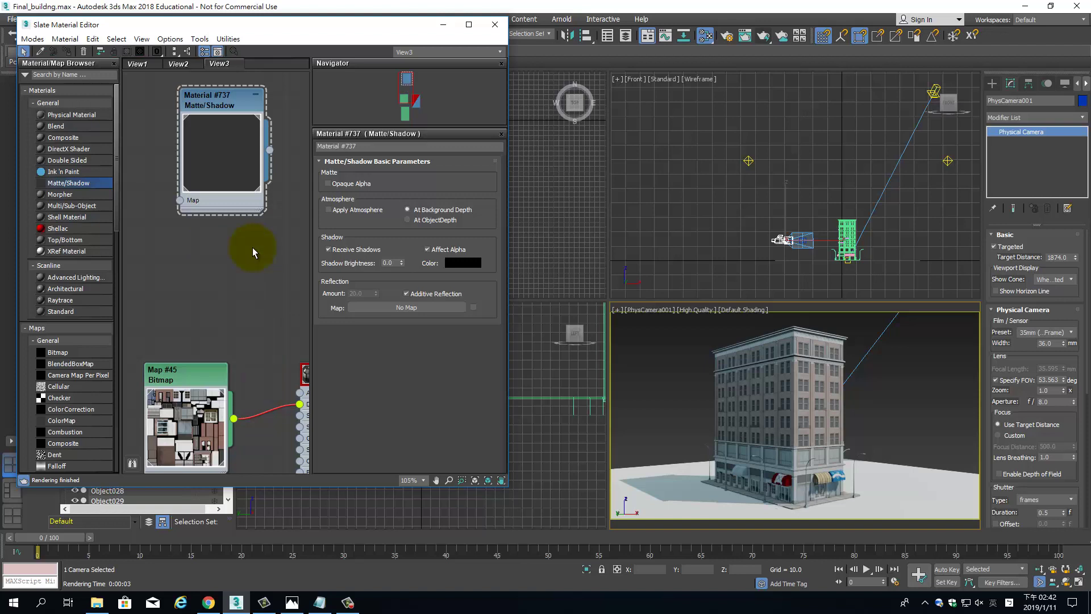
{"action": "left_click_drag", "start_coordinate": [229, 122], "coordinate": [216, 112]}
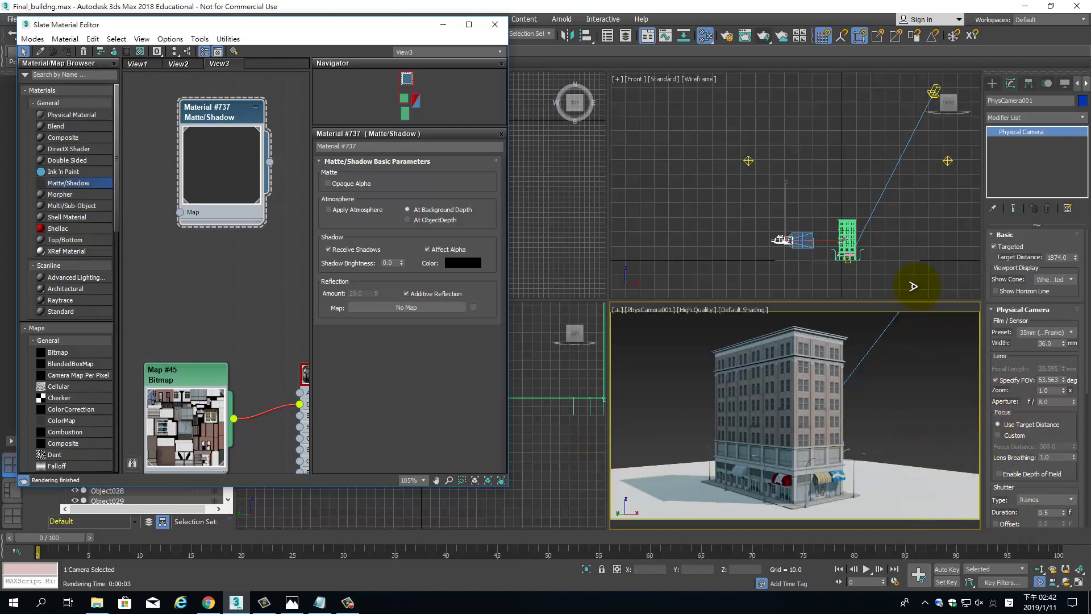
- Minimize the Slate Material Editor and delete the square ground plane under the building
{"action": "left_click", "coordinate": [921, 481]}
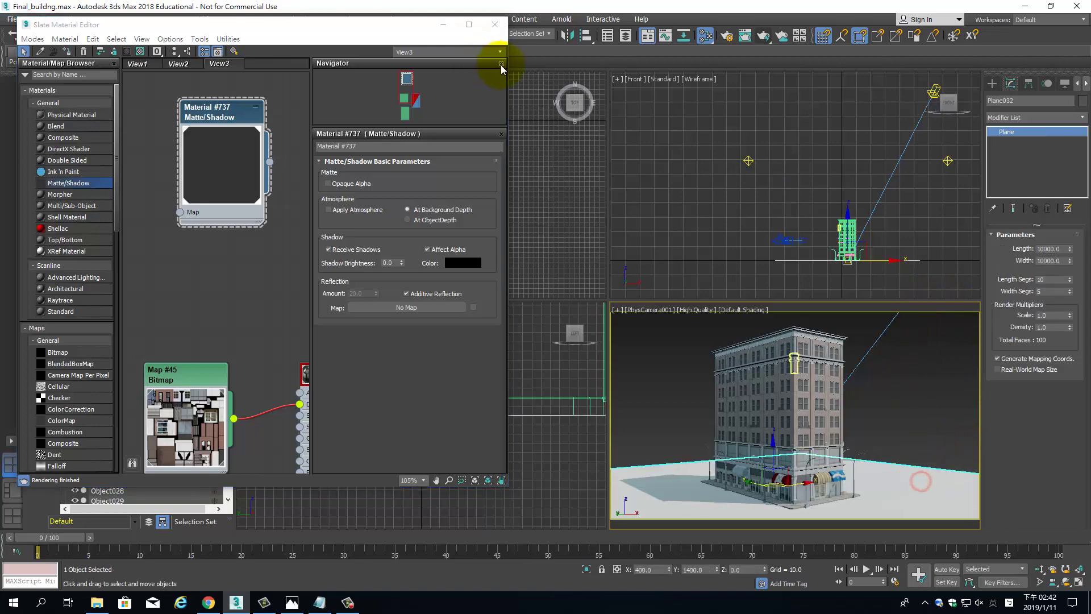
{"action": "left_click", "coordinate": [443, 25]}
{"action": "key", "text": "Delete"}
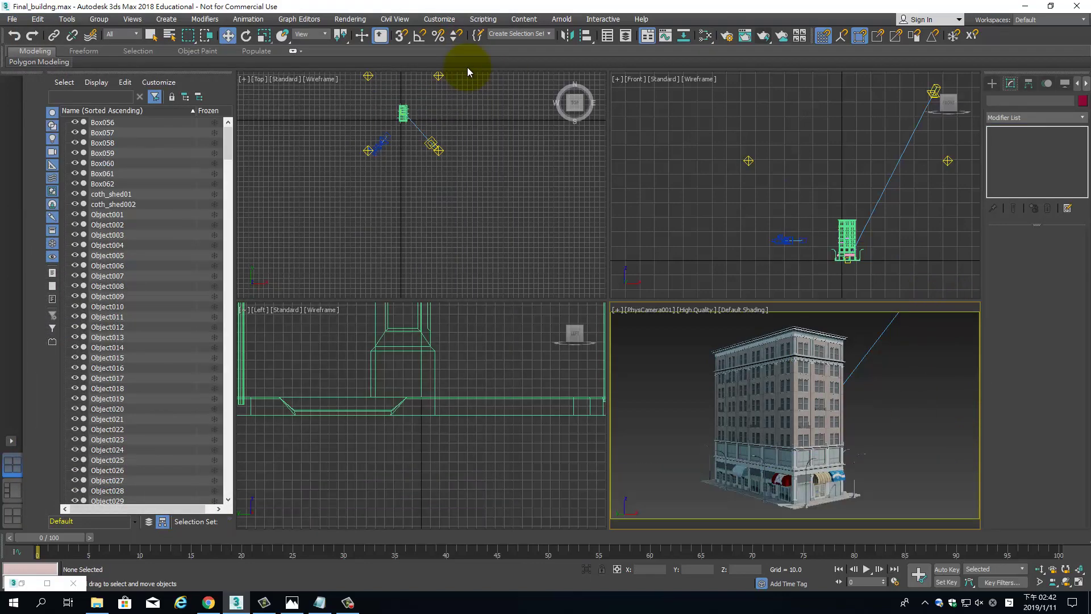
- Create a flat cylinder centred on the building in the Top view, with a radius of about 6097 and a height of 0.01
{"action": "left_click", "coordinate": [992, 83]}
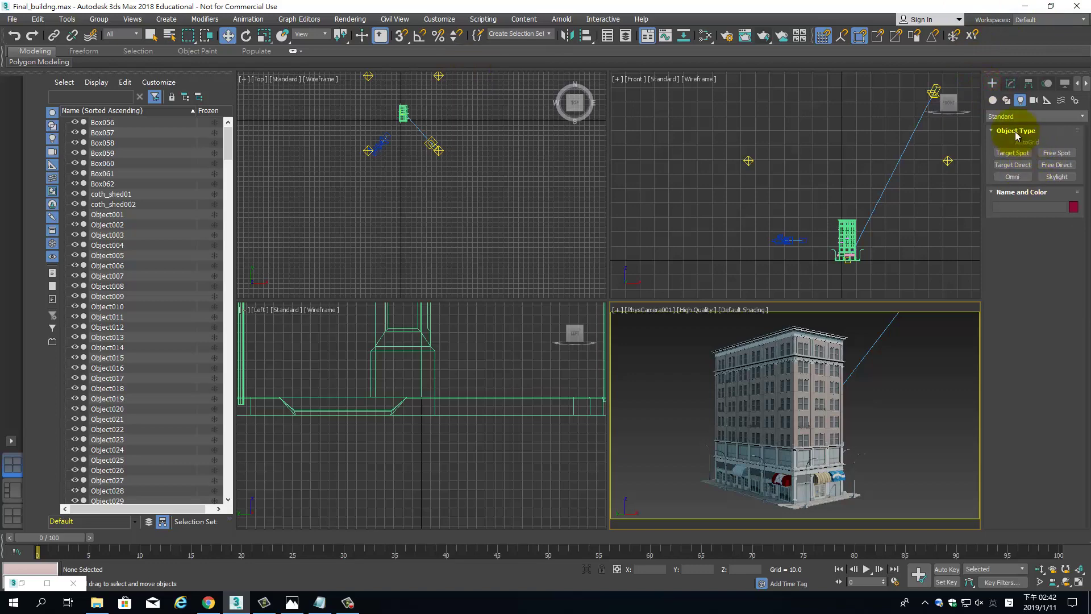
{"action": "left_click", "coordinate": [1029, 116]}
{"action": "left_click", "coordinate": [1023, 131]}
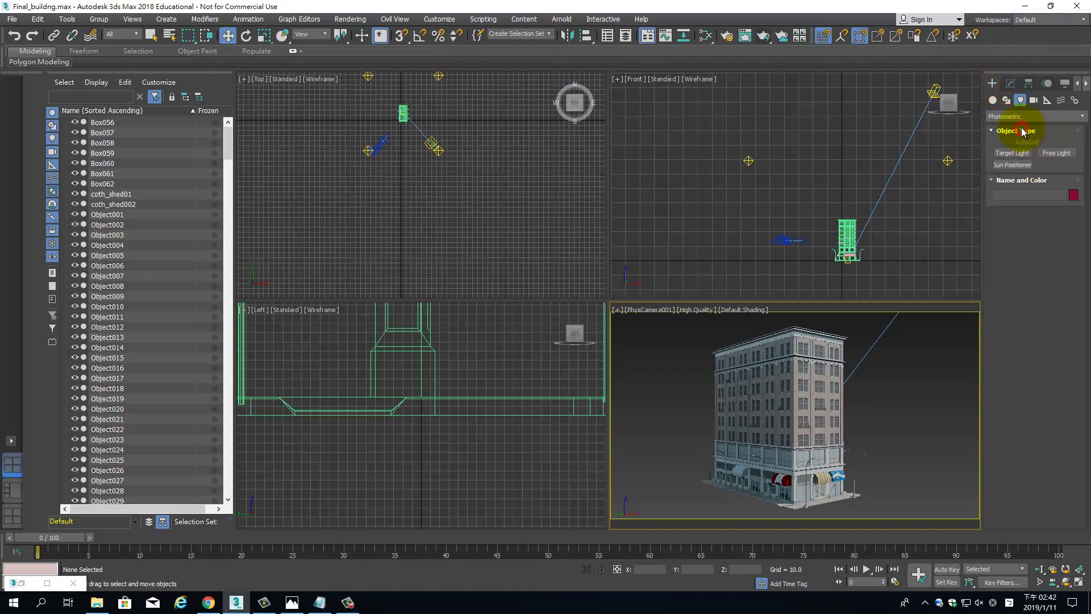
{"action": "left_click", "coordinate": [992, 100]}
{"action": "left_click", "coordinate": [1022, 177]}
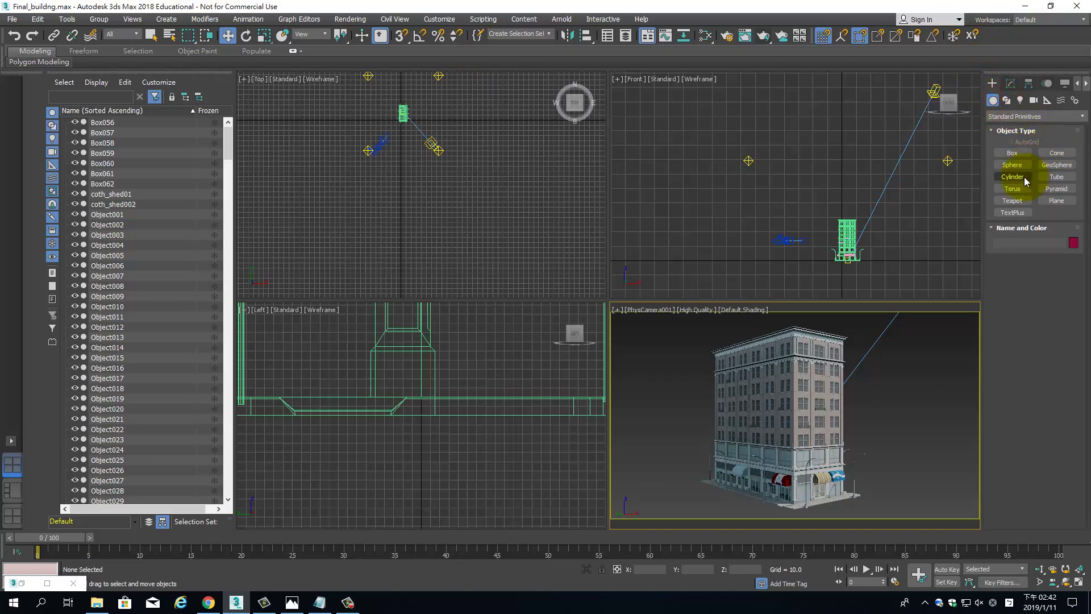
{"action": "scroll", "coordinate": [403, 126], "scroll_direction": "up", "scroll_amount": 2}
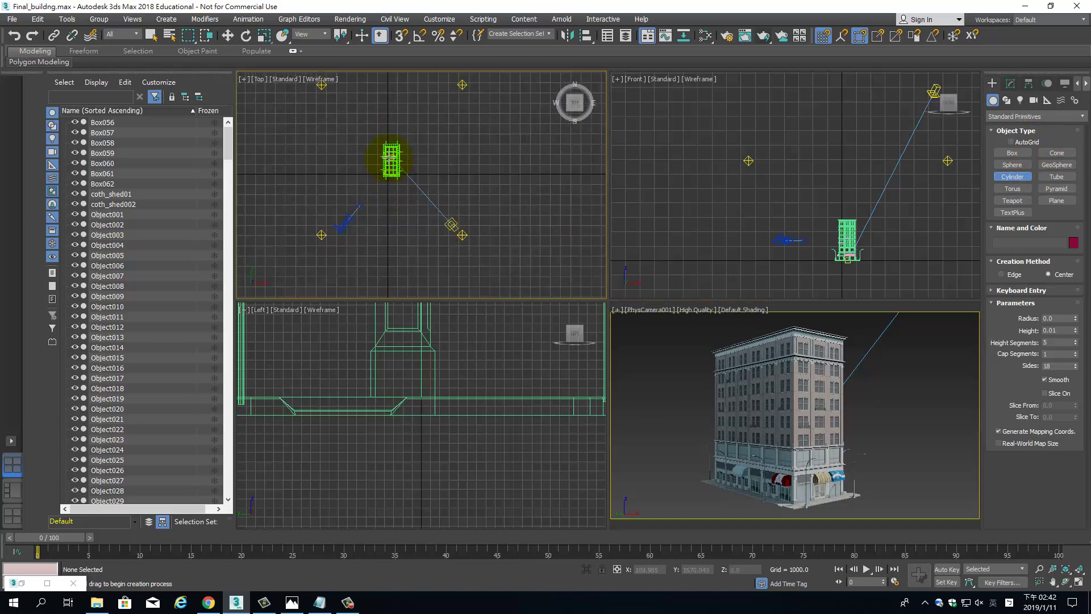
{"action": "left_click_drag", "start_coordinate": [392, 161], "coordinate": [507, 168]}
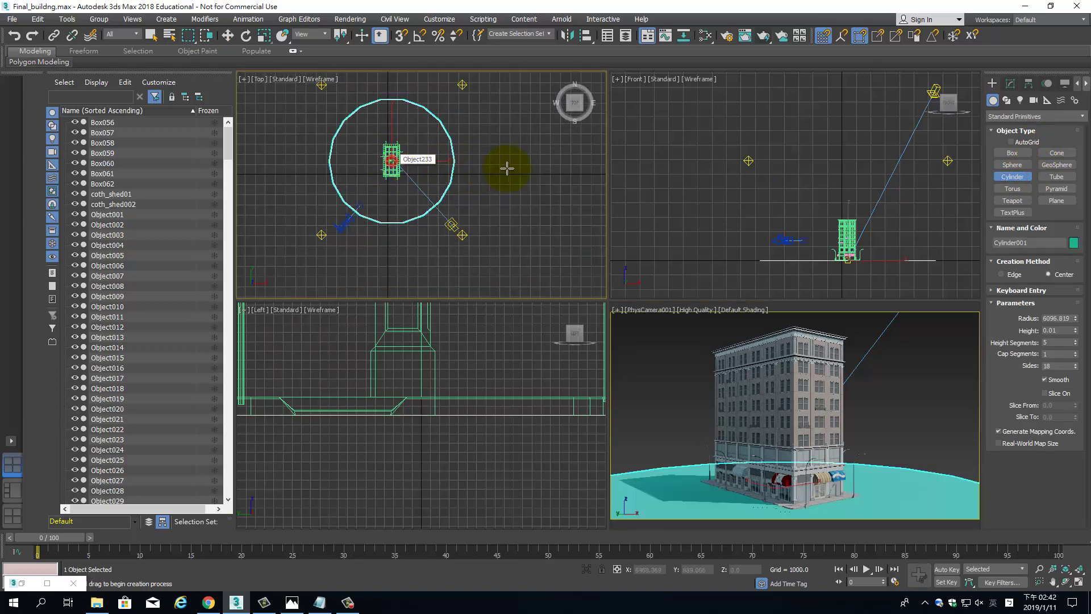
- Finish the ground cylinder centred on the building with a radius of about 19459 and a height of about -1785
{"action": "mouse_move", "coordinate": [605, 175]}
{"action": "left_mouse_down"}
{"action": "mouse_move", "coordinate": [623, 176]}
{"action": "mouse_move", "coordinate": [587, 176]}
{"action": "left_mouse_up"}
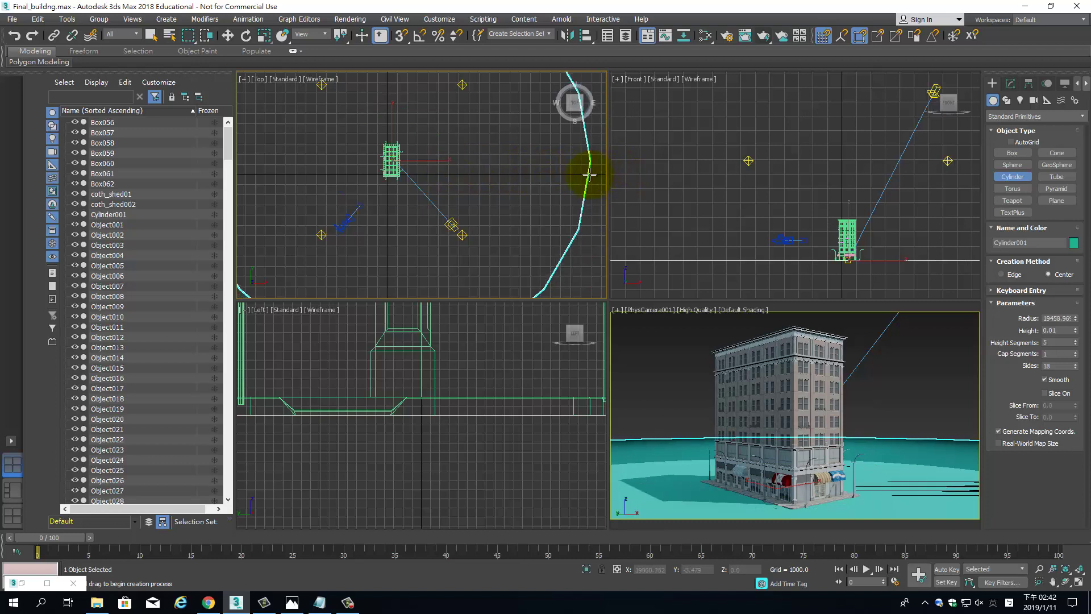
{"action": "left_click", "coordinate": [584, 193]}
{"action": "right_click", "coordinate": [905, 273]}
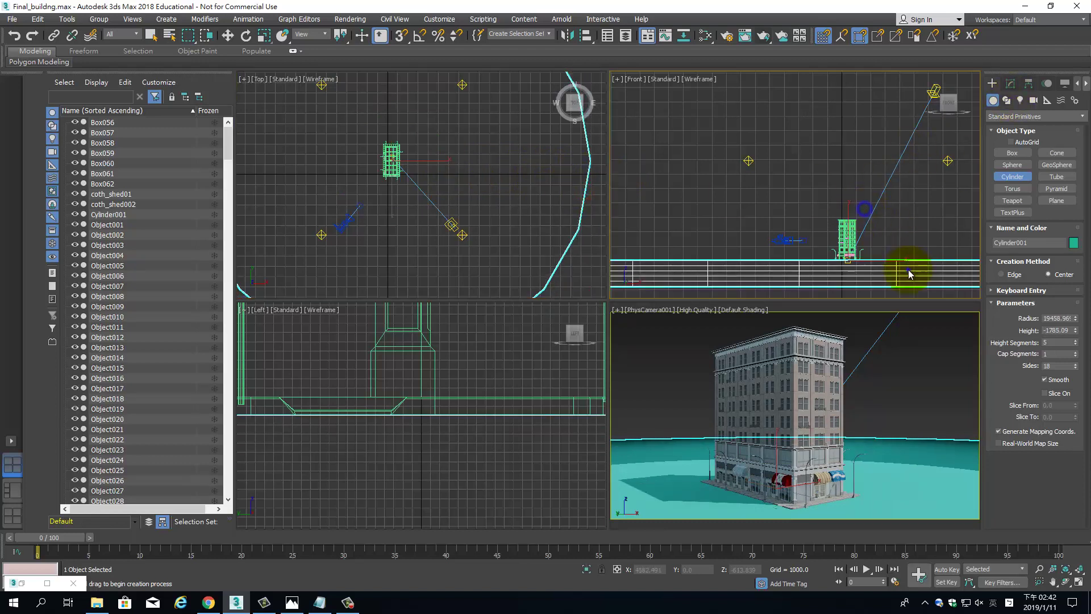
{"action": "right_click", "coordinate": [918, 293]}
- Convert the ground cylinder to an Editable Poly
{"action": "right_click", "coordinate": [919, 293]}
{"action": "mouse_move", "coordinate": [992, 412]}
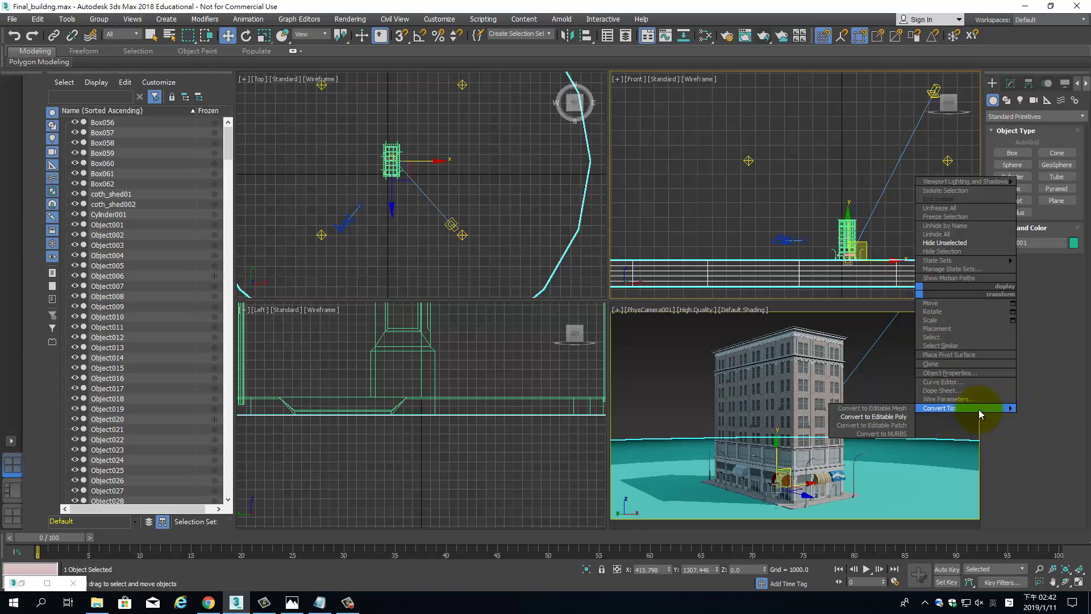
{"action": "left_click", "coordinate": [904, 417]}
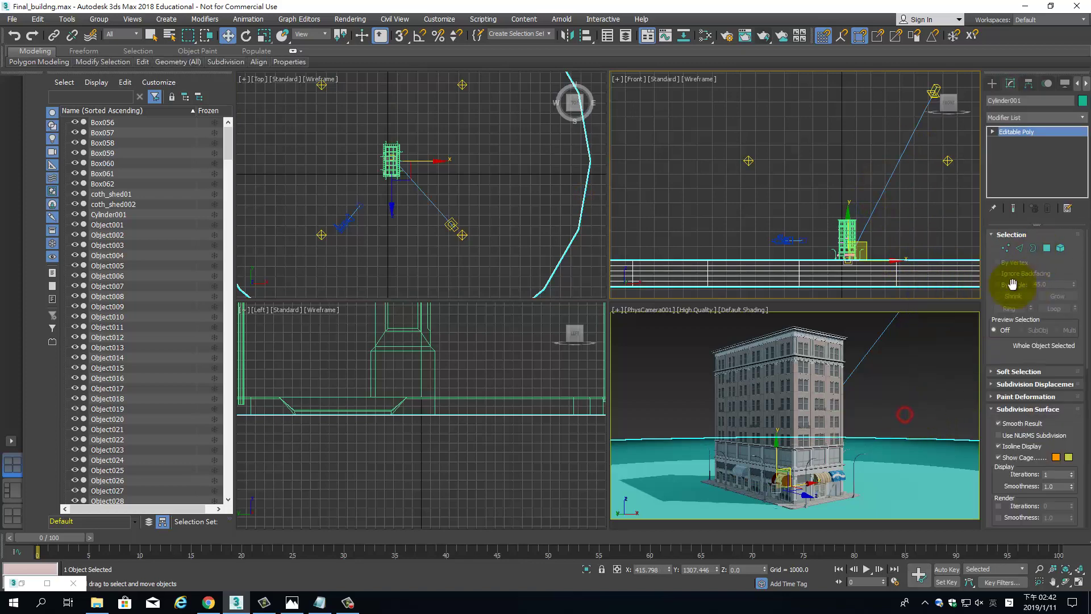
- Delete the cylinder's side and bottom polygons in the Front view, keeping only the top cap as the ground disc
{"action": "left_click", "coordinate": [1046, 248]}
{"action": "scroll", "coordinate": [743, 193], "scroll_direction": "down", "scroll_amount": 5}
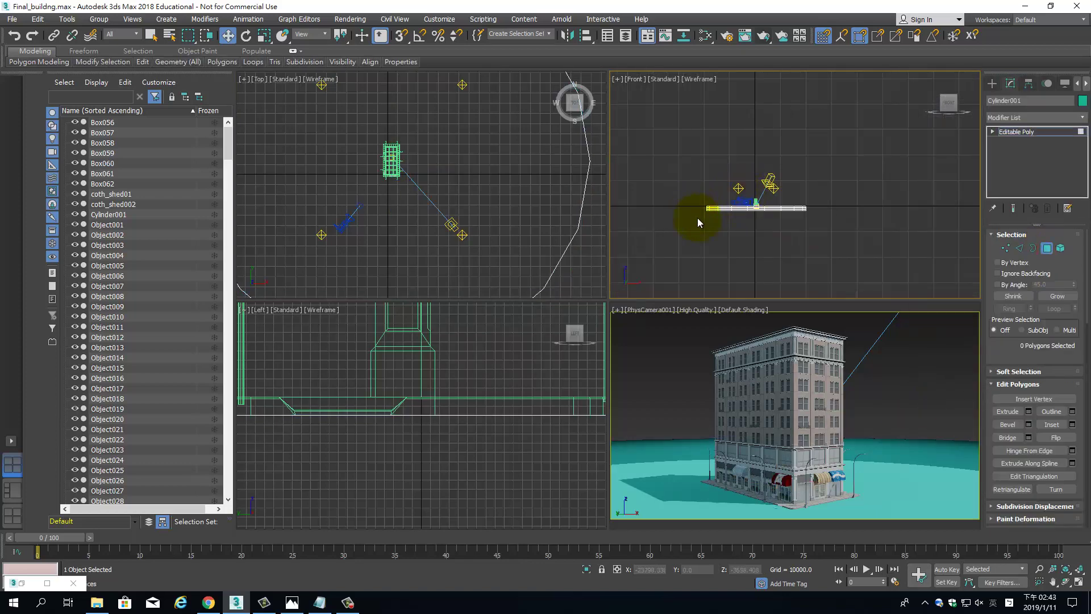
{"action": "scroll", "coordinate": [704, 194], "scroll_direction": "up", "scroll_amount": 5}
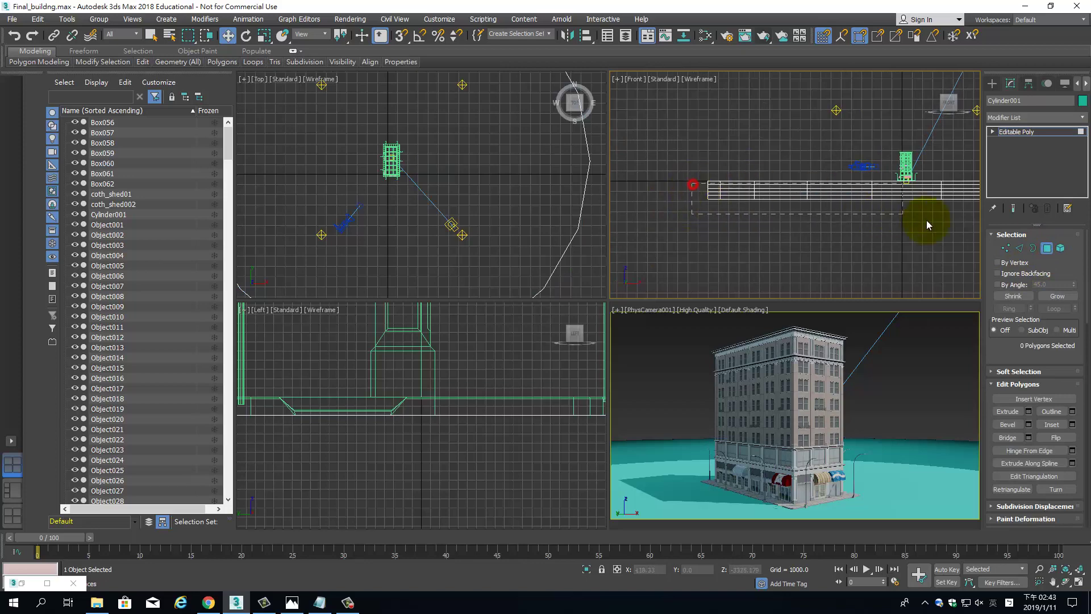
{"action": "key", "text": "ctrl+a"}
{"action": "middle_click_drag", "start_coordinate": [881, 244], "coordinate": [580, 289]}
{"action": "left_click", "coordinate": [750, 250]}
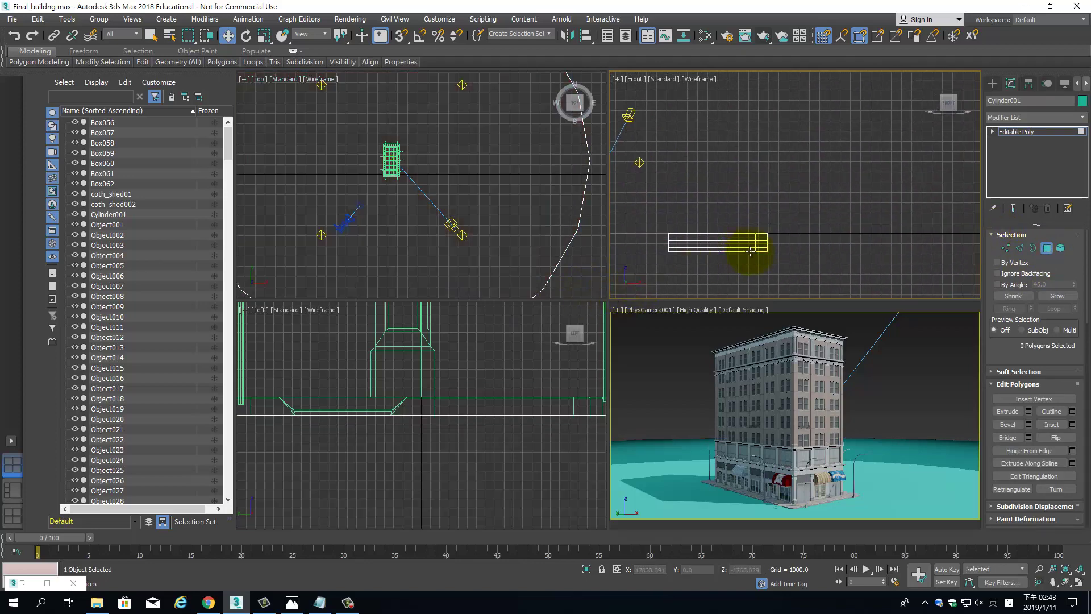
{"action": "left_click_drag", "start_coordinate": [633, 273], "coordinate": [633, 274]}
{"action": "key", "text": "Delete"}
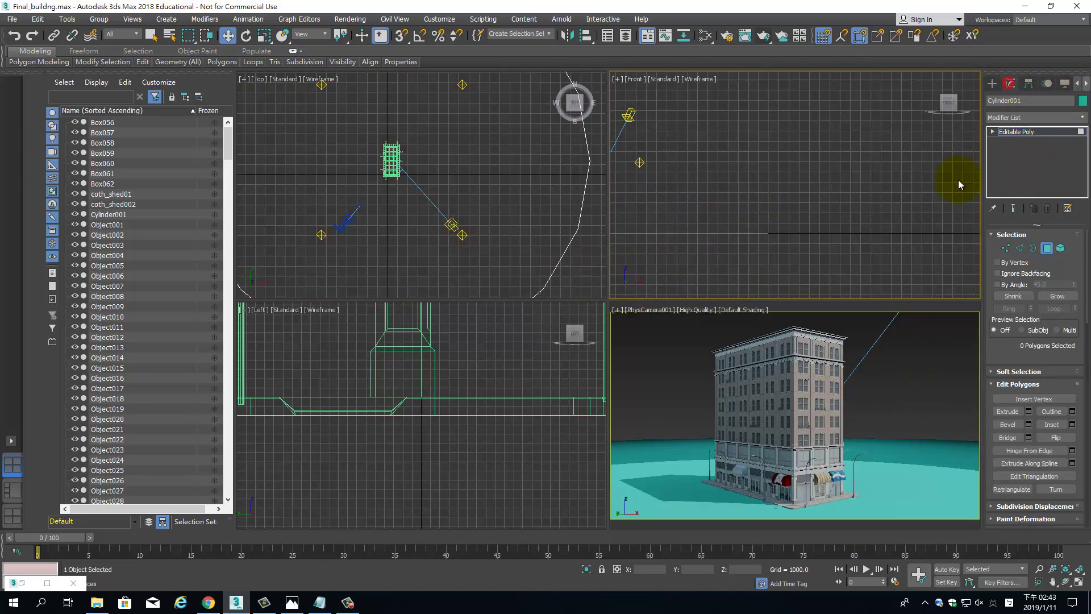
- Assign the Matte/Shadow material to the ground disc and connect a new Raytrace map to the material's Map input
{"action": "key", "text": "m"}
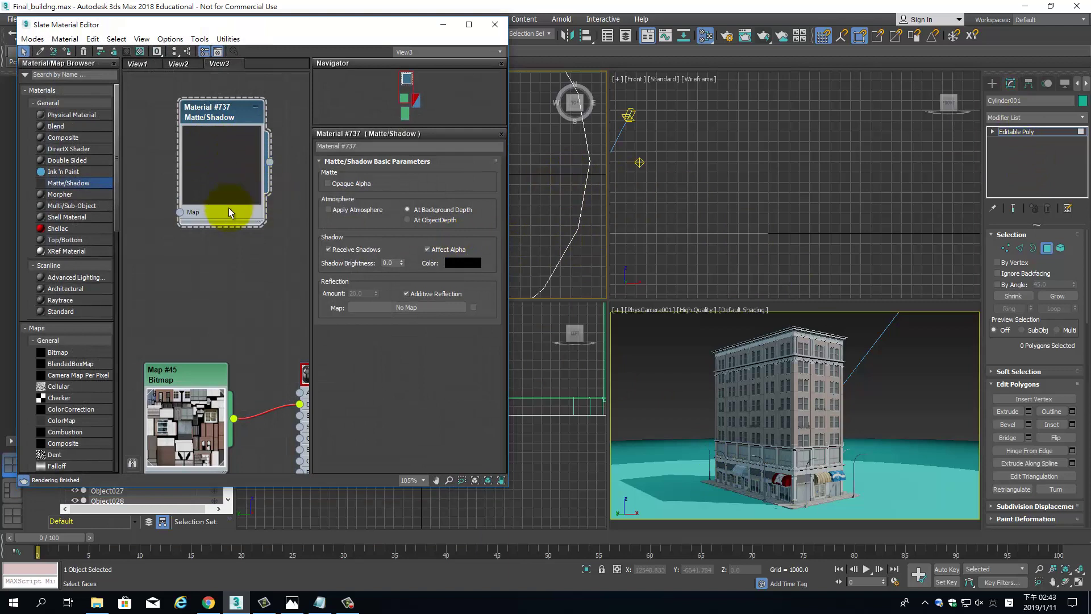
{"action": "left_click_drag", "start_coordinate": [268, 160], "coordinate": [889, 462]}
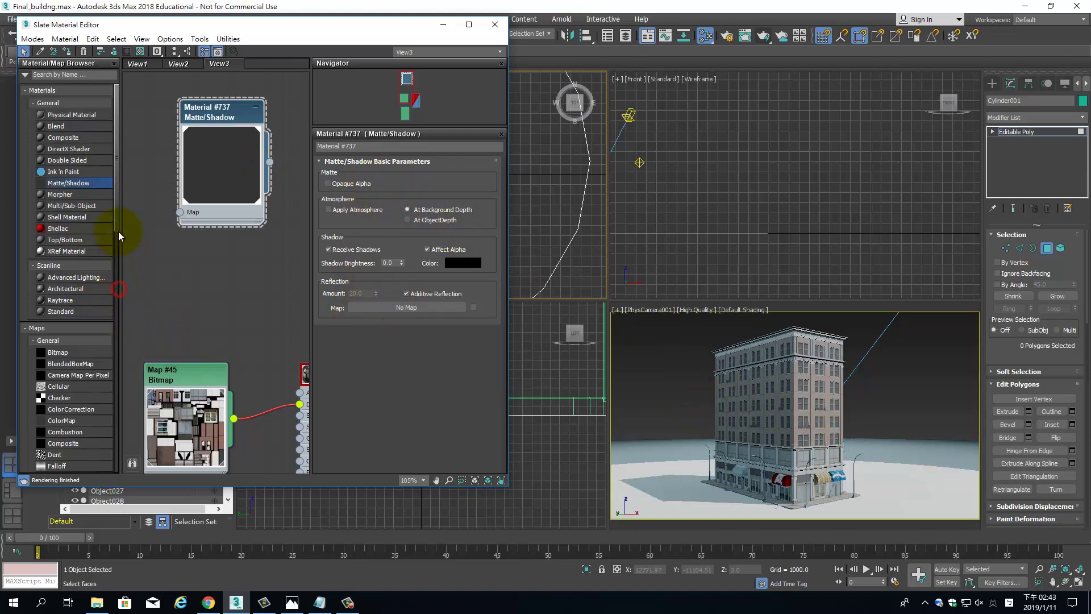
{"action": "left_click_drag", "start_coordinate": [118, 227], "coordinate": [129, 358]}
{"action": "scroll", "coordinate": [100, 271], "scroll_direction": "down", "scroll_amount": 3}
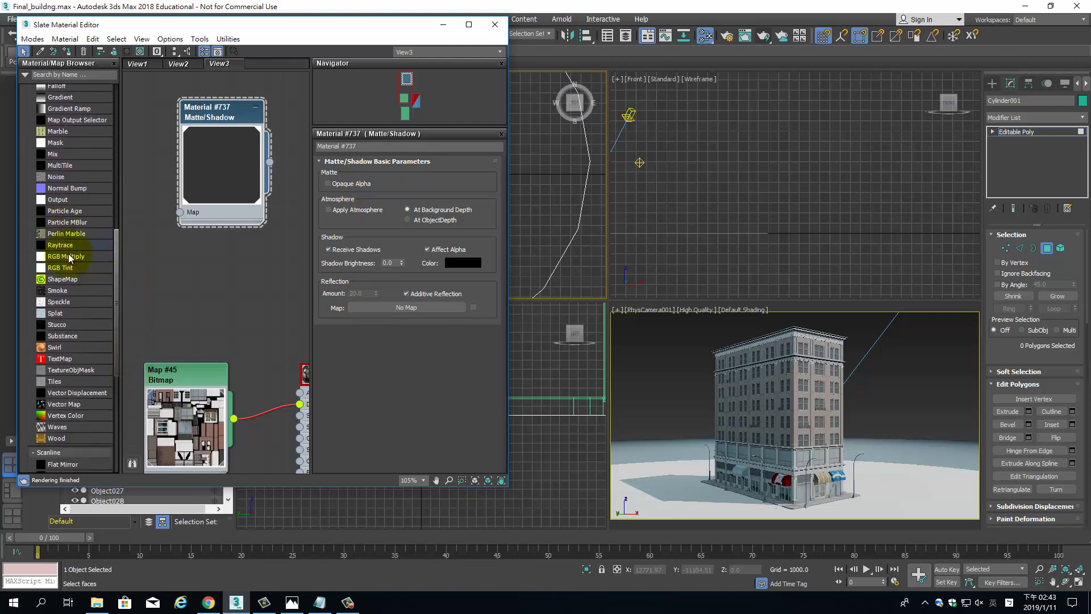
{"action": "left_click_drag", "start_coordinate": [71, 250], "coordinate": [206, 257]}
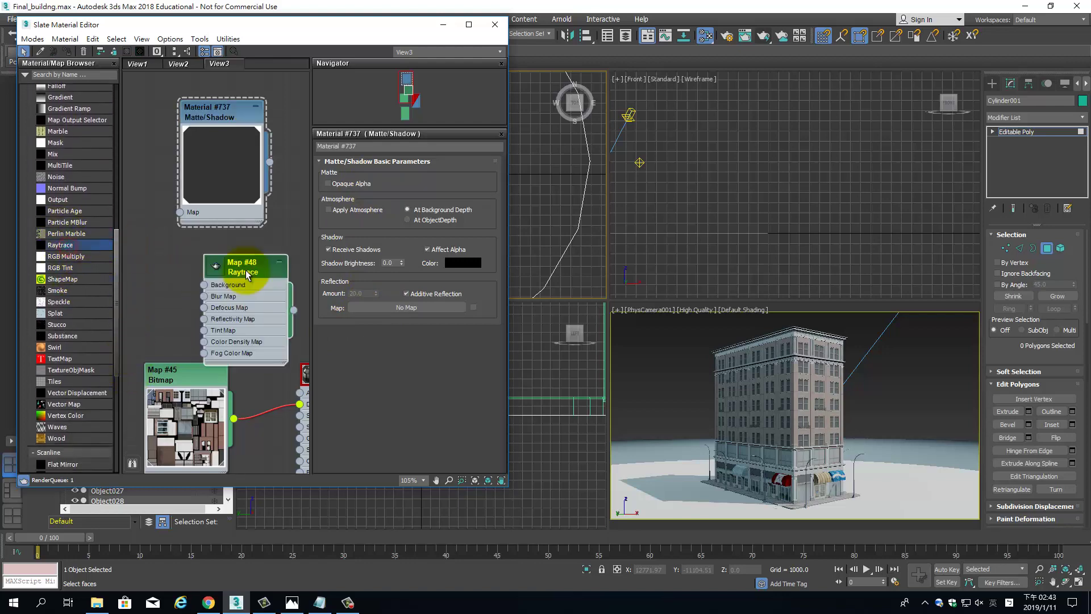
{"action": "left_click_drag", "start_coordinate": [293, 310], "coordinate": [180, 211]}
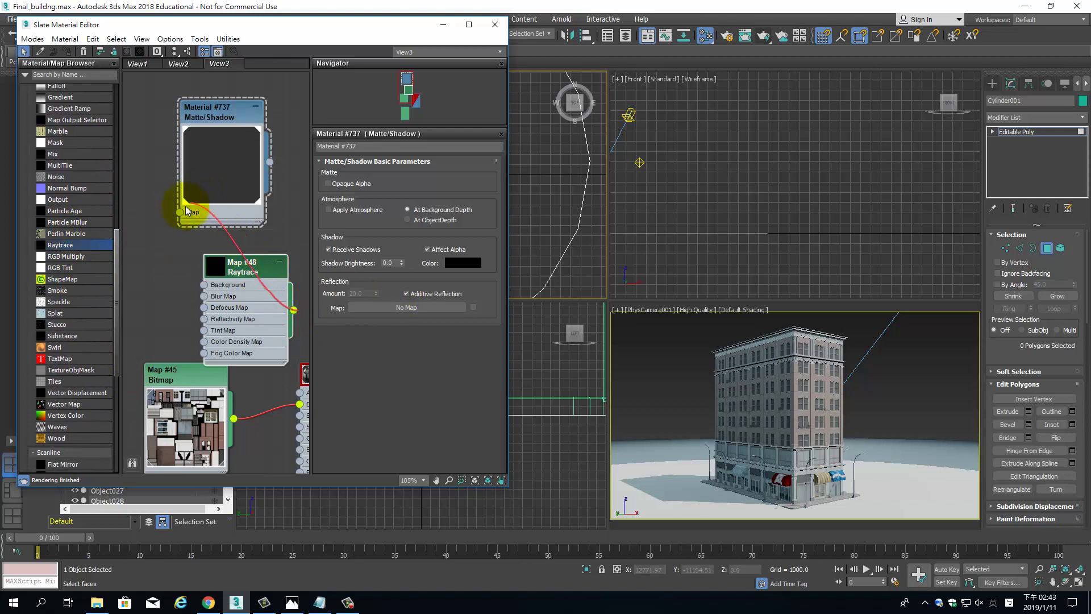
{"action": "left_click_drag", "start_coordinate": [273, 270], "coordinate": [116, 222]}
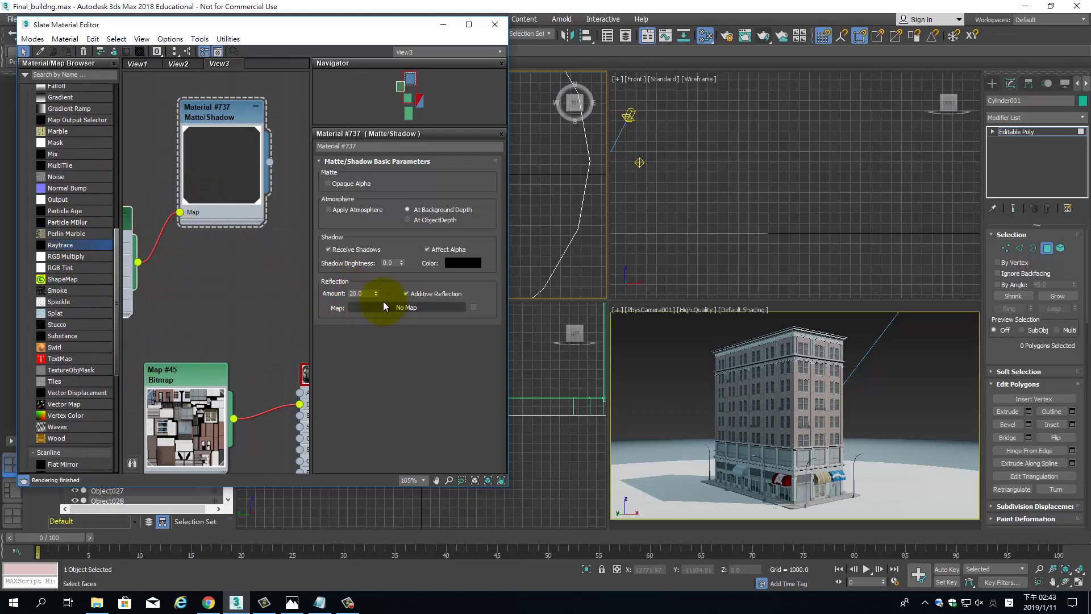
{"action": "middle_click_drag", "start_coordinate": [194, 259], "coordinate": [263, 275]}
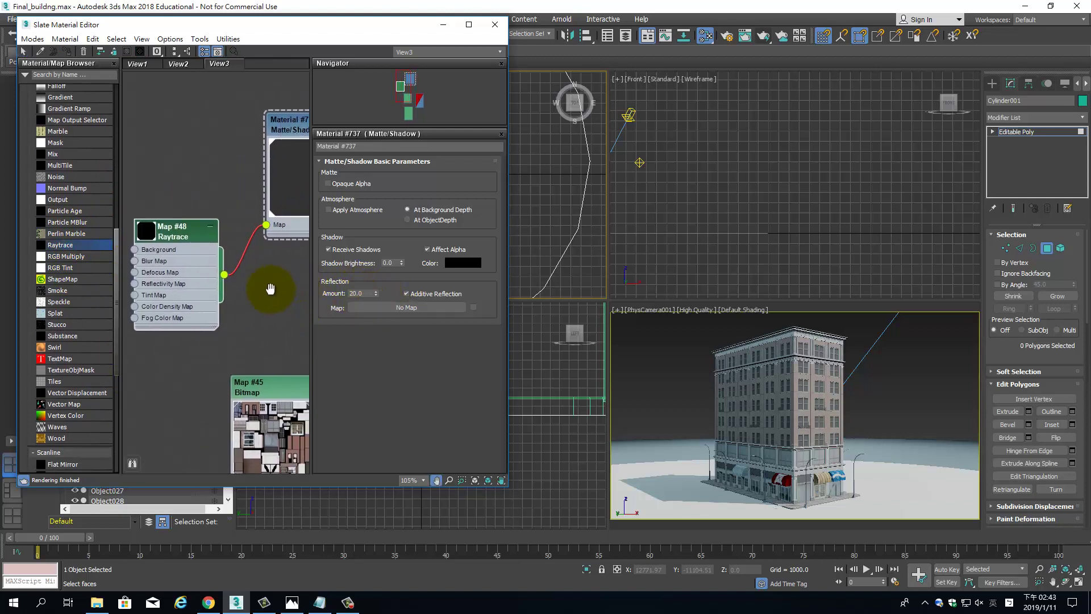
- Set the Raytrace map's attenuation falloff type to Linear and shift its node up slightly
{"action": "double_click", "coordinate": [159, 235]}
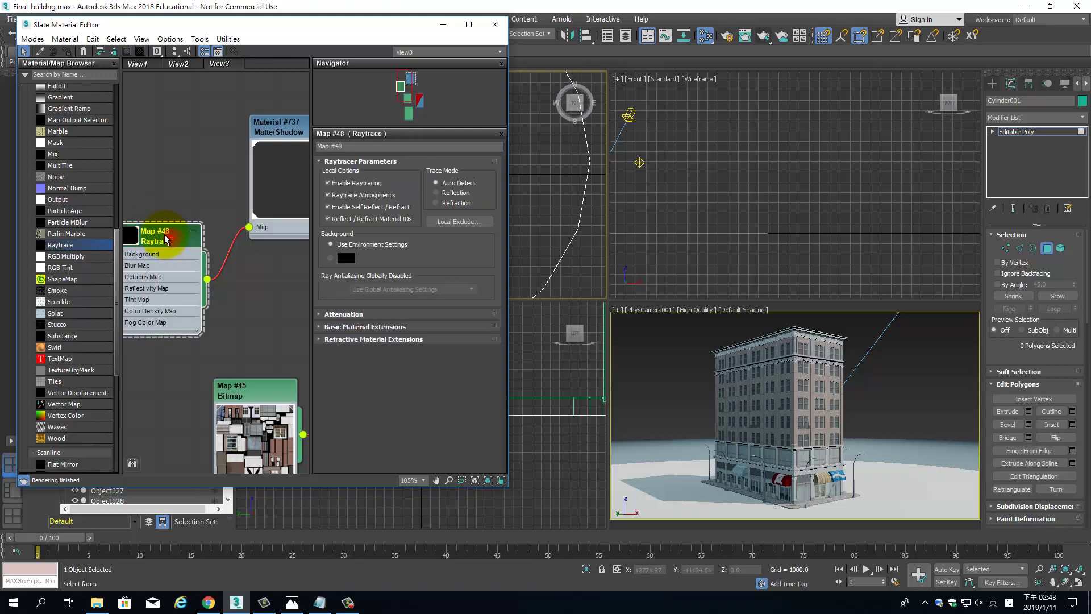
{"action": "left_click", "coordinate": [344, 316]}
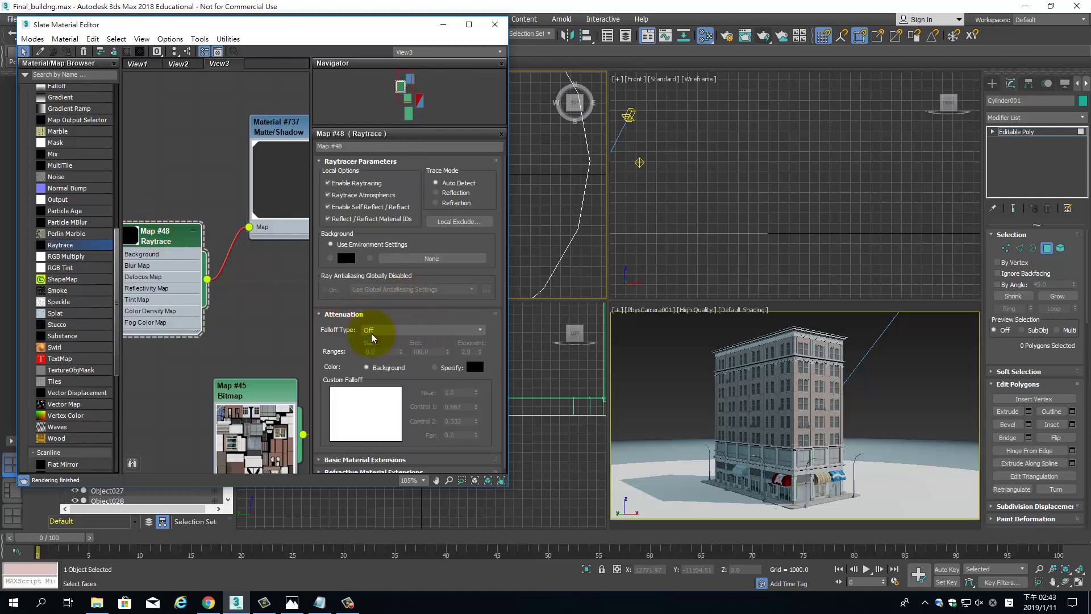
{"action": "left_click", "coordinate": [380, 330]}
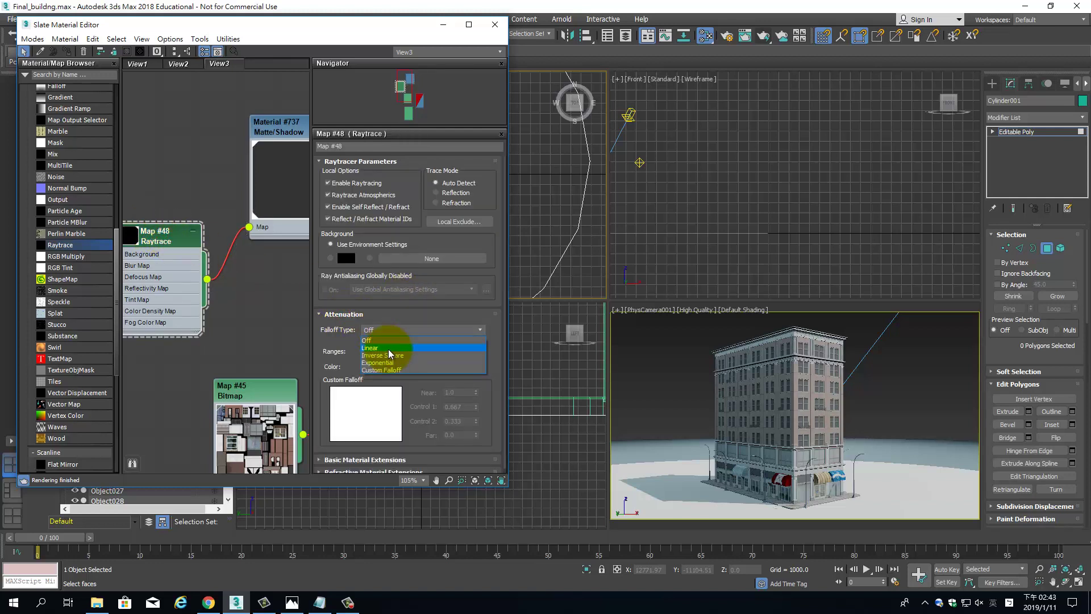
{"action": "left_click", "coordinate": [389, 349]}
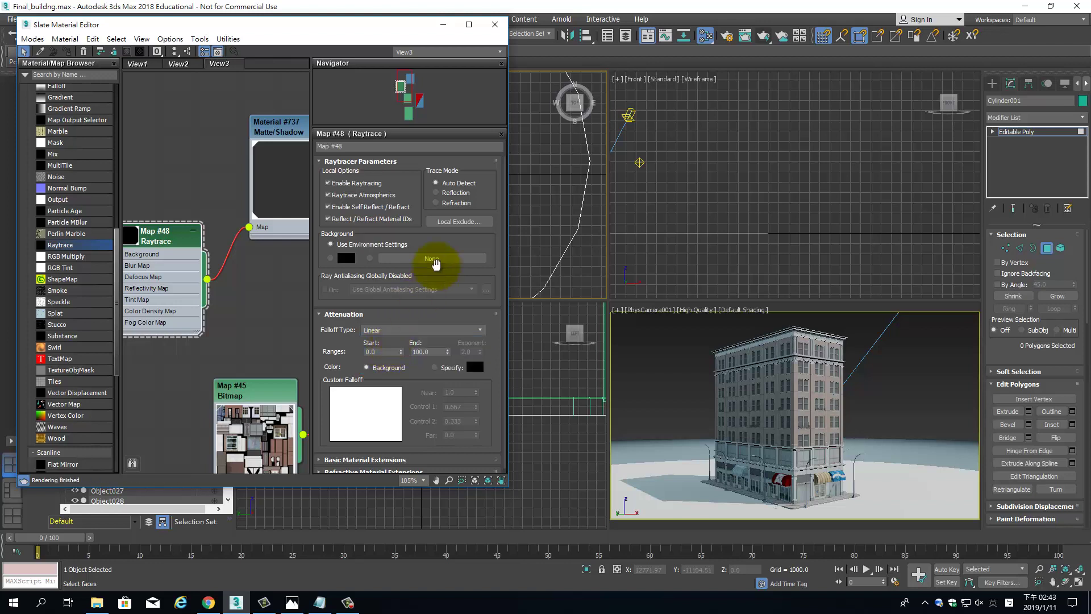
{"action": "scroll", "coordinate": [471, 233], "scroll_direction": "down", "scroll_amount": 1}
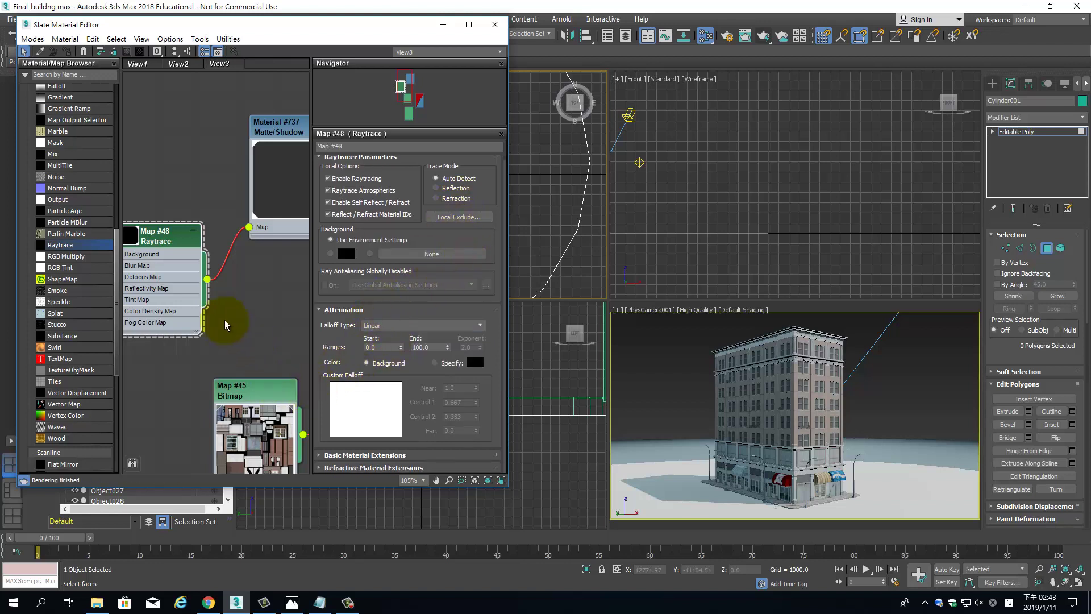
{"action": "left_click_drag", "start_coordinate": [170, 261], "coordinate": [171, 225]}
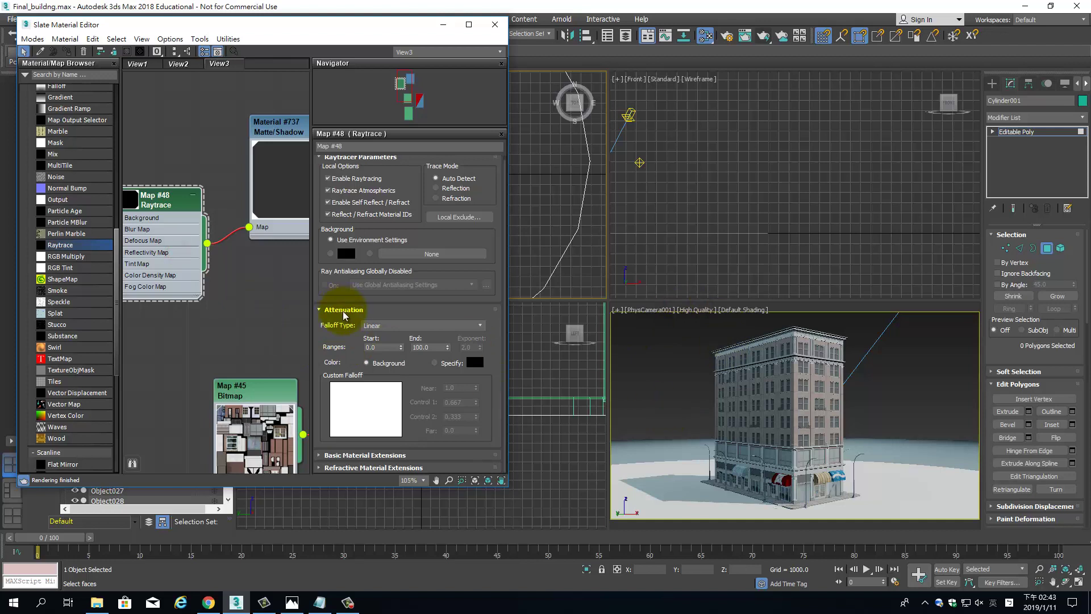
- Review the Matte/Shadow reflection settings, render the physical camera view, and move the render window clear of the material nodes
{"action": "double_click", "coordinate": [279, 126]}
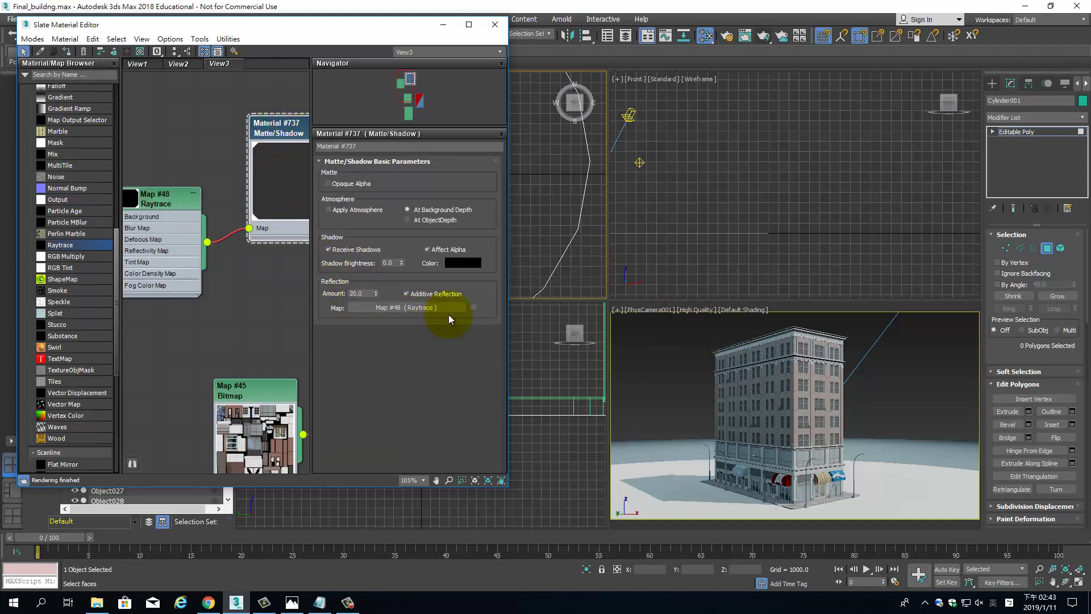
{"action": "left_click", "coordinate": [643, 360]}
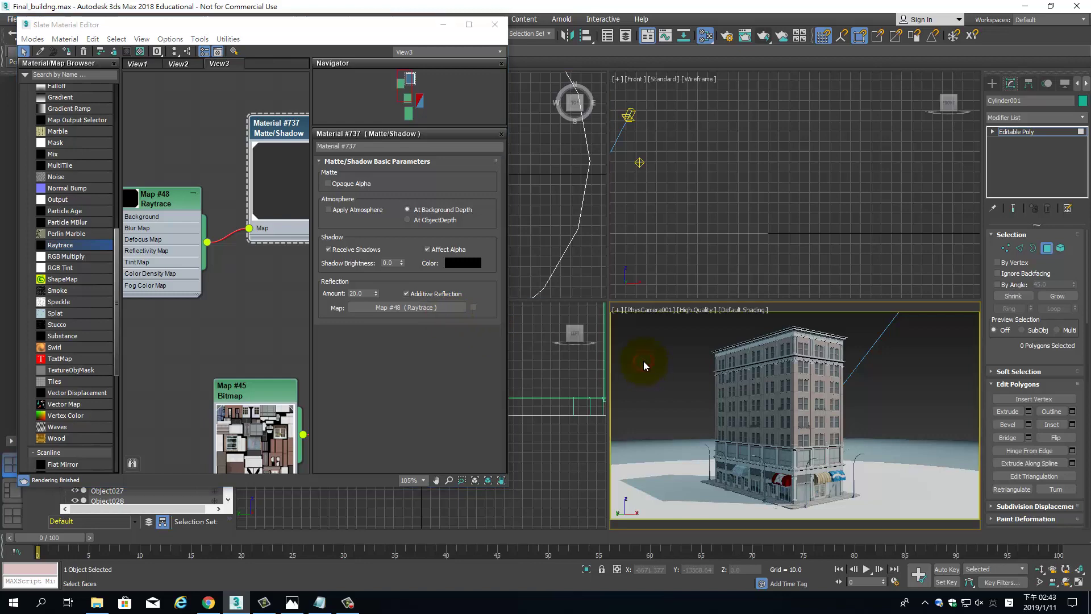
{"action": "left_click", "coordinate": [767, 37]}
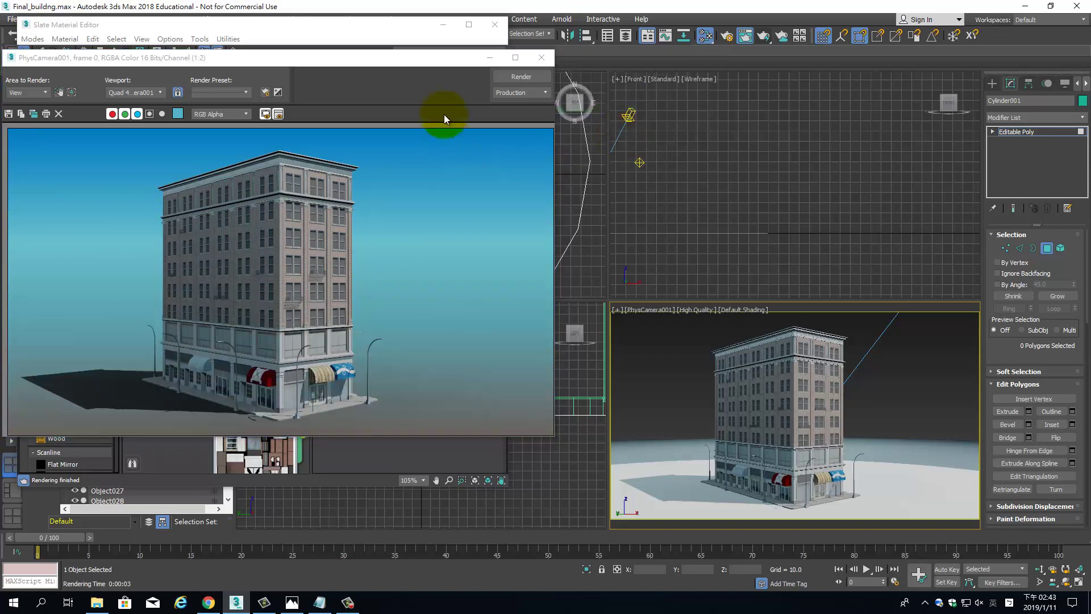
{"action": "left_click_drag", "start_coordinate": [374, 63], "coordinate": [764, 52]}
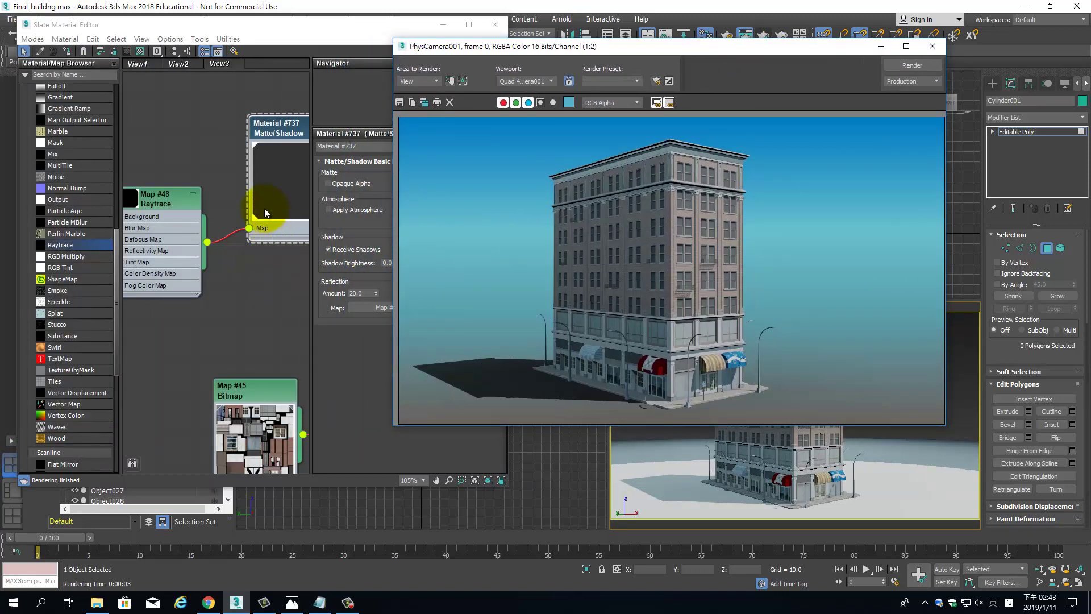
- Set the Raytrace map's attenuation falloff type back to Off and render the camera view again
{"action": "double_click", "coordinate": [178, 191]}
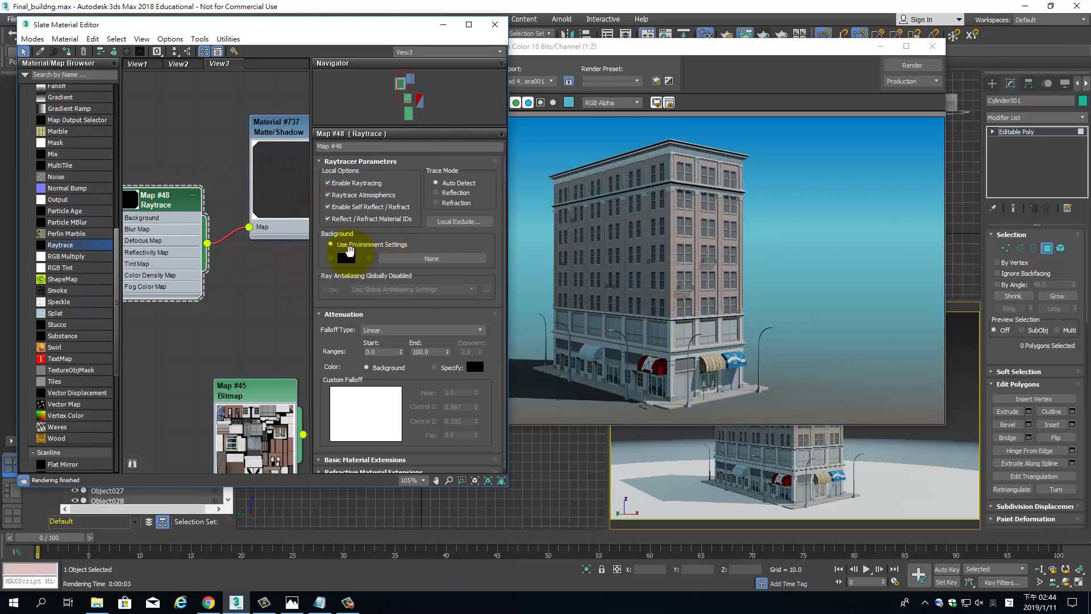
{"action": "left_click", "coordinate": [379, 330]}
{"action": "left_click", "coordinate": [402, 340]}
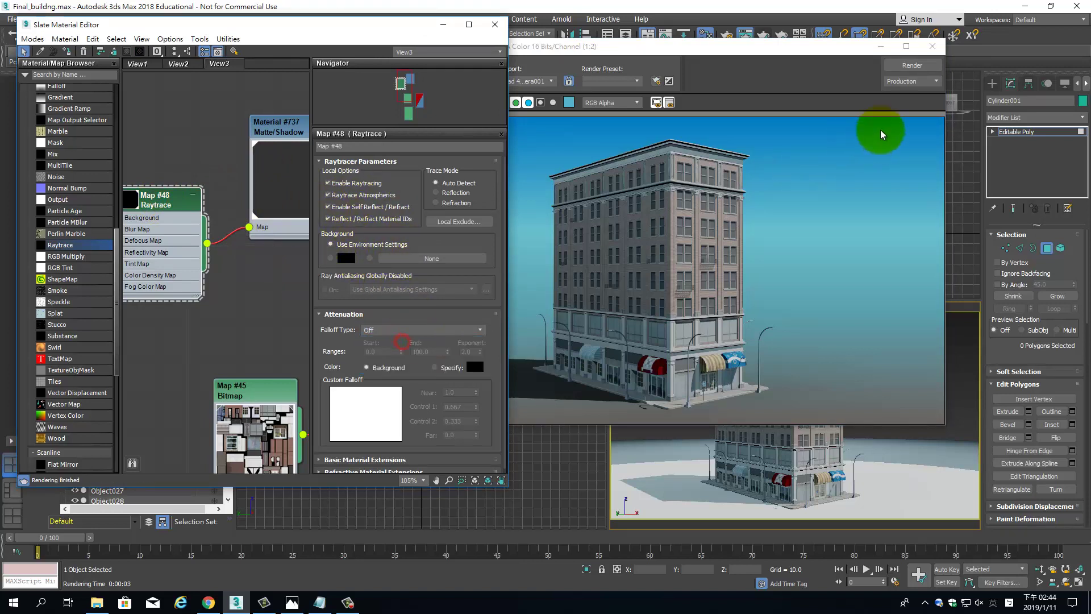
{"action": "left_click", "coordinate": [911, 65]}
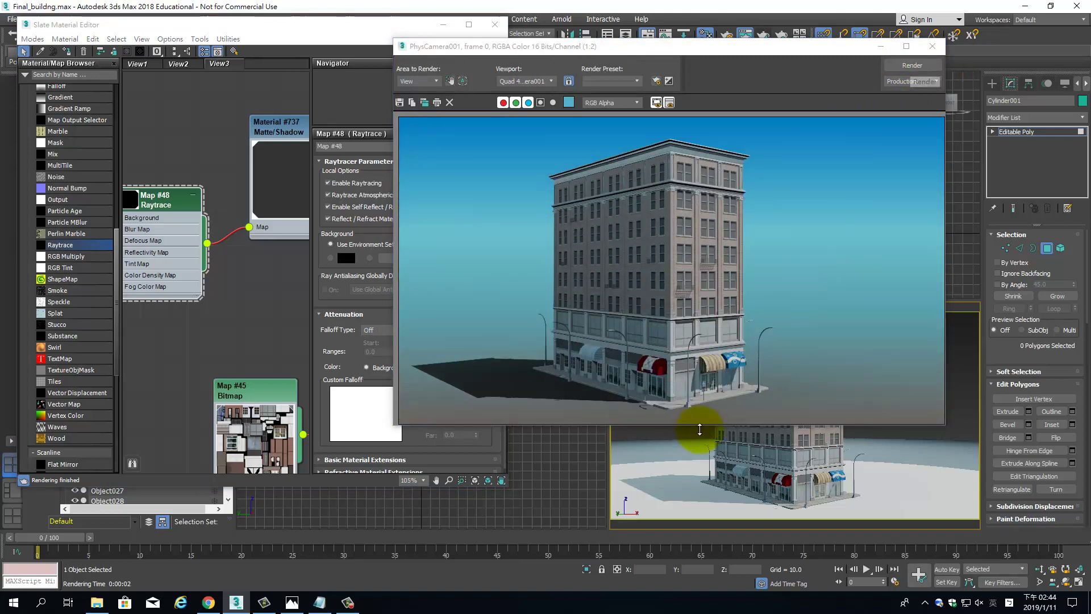
{"action": "middle_click_drag", "start_coordinate": [282, 312], "coordinate": [265, 285]}
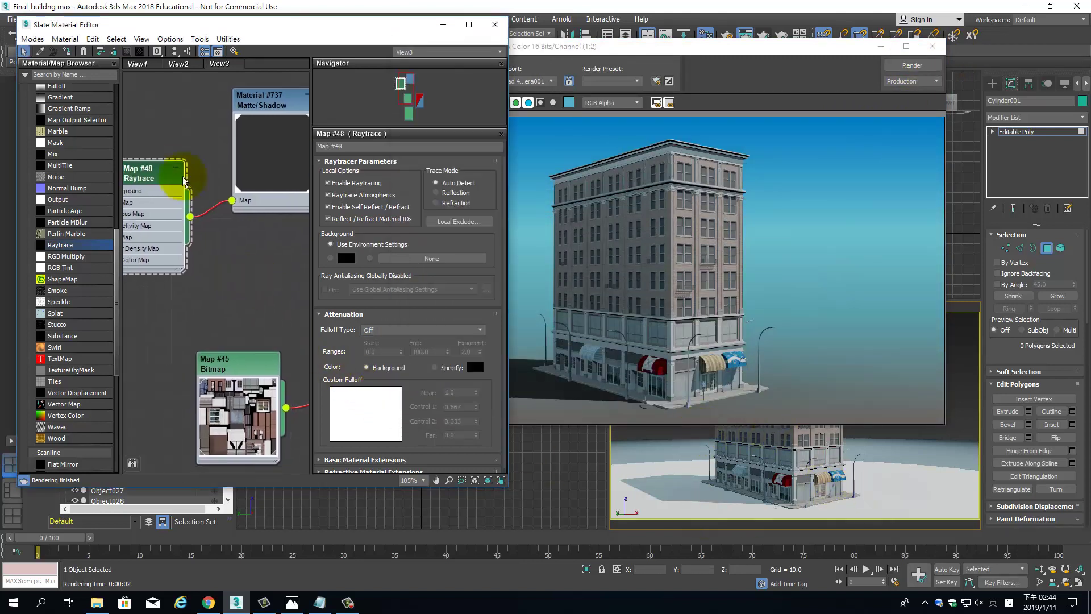
{"action": "left_click", "coordinate": [165, 174]}
{"action": "middle_click_drag", "start_coordinate": [165, 174], "coordinate": [243, 215]}
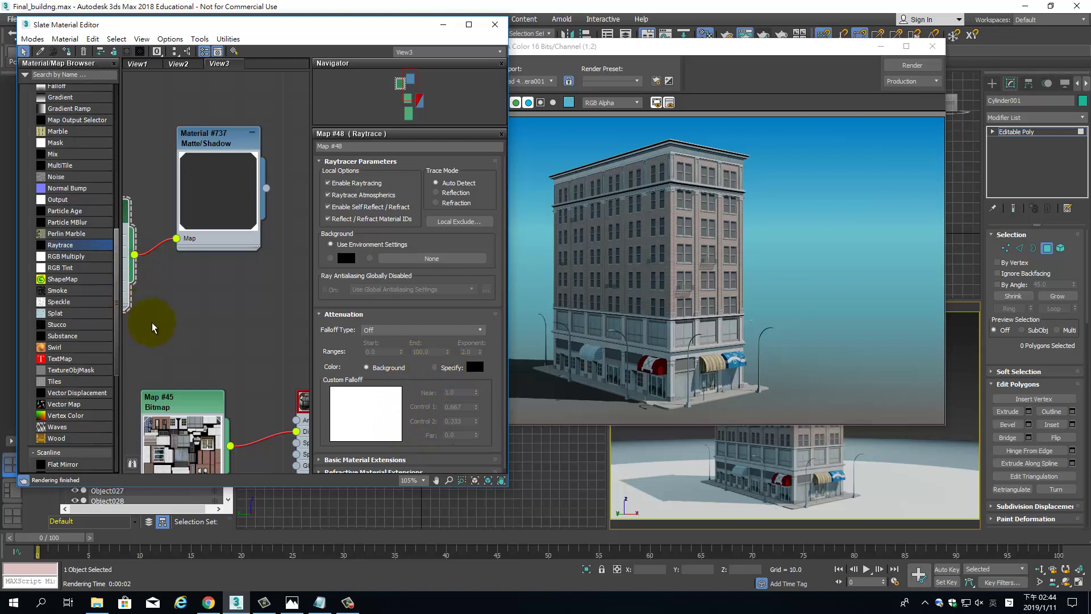
{"action": "middle_click_drag", "start_coordinate": [145, 317], "coordinate": [219, 333]}
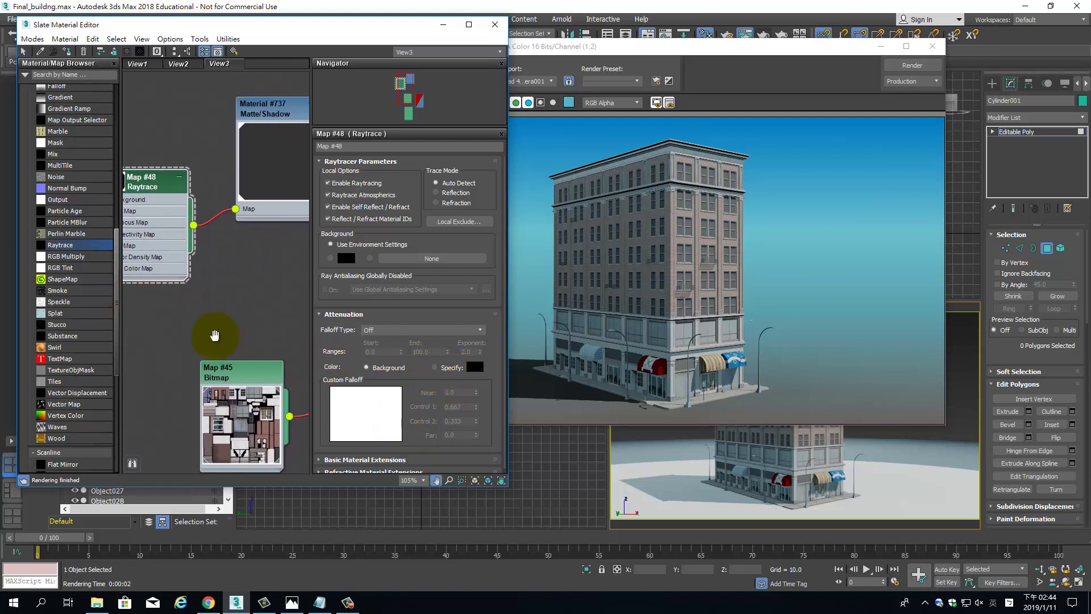
{"action": "left_click", "coordinate": [394, 331]}
{"action": "left_click", "coordinate": [395, 331]}
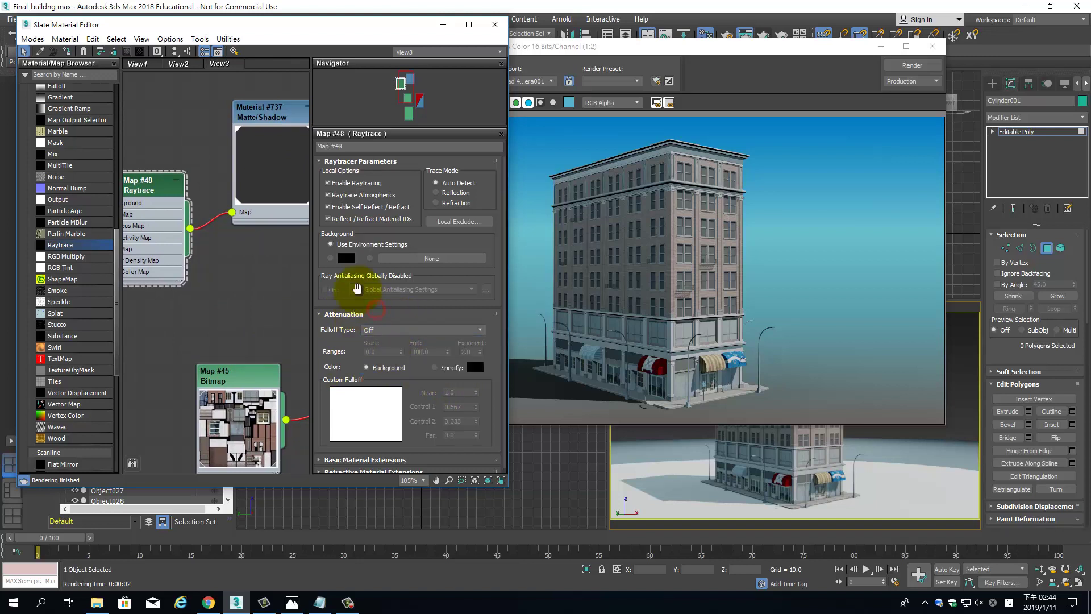
{"action": "left_click_drag", "start_coordinate": [233, 274], "coordinate": [218, 347]}
- Enable the Raytrace reflection map in the Matte/Shadow material's parameters
{"action": "double_click", "coordinate": [256, 108]}
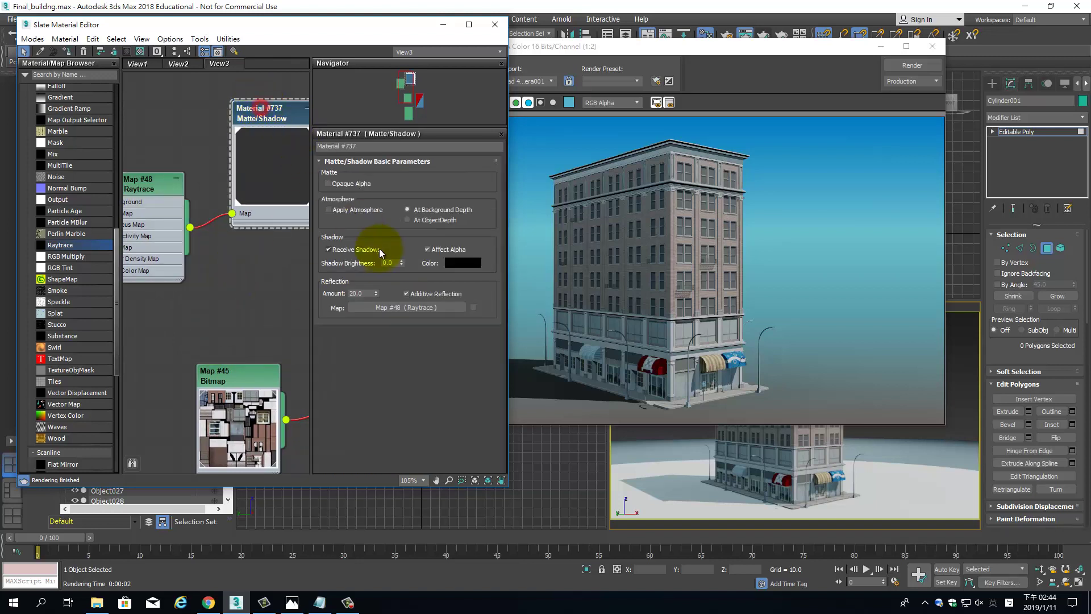
{"action": "left_click", "coordinate": [407, 293]}
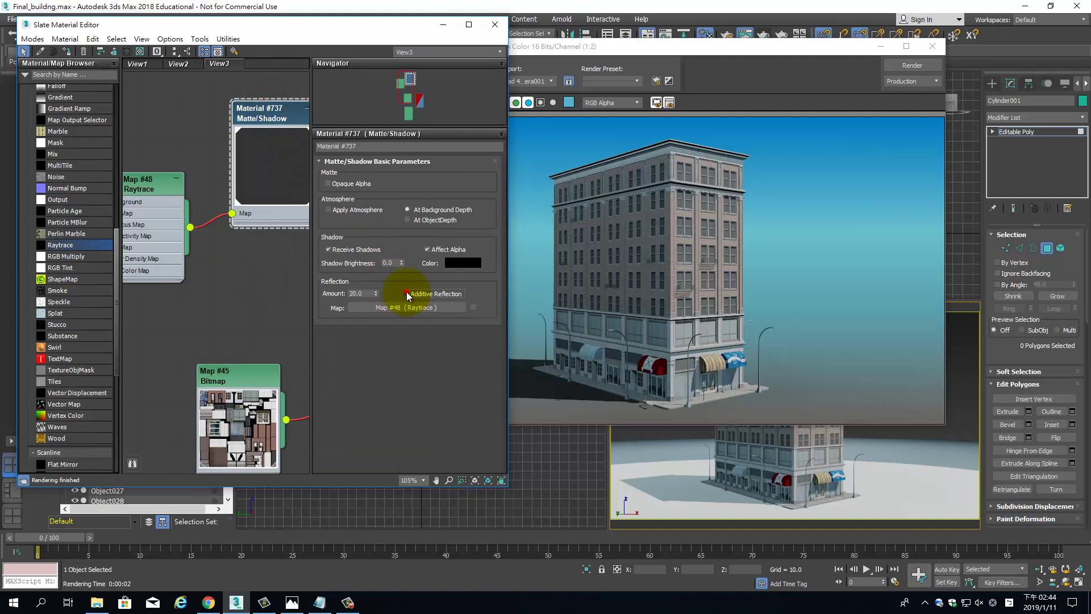
{"action": "left_click", "coordinate": [473, 307]}
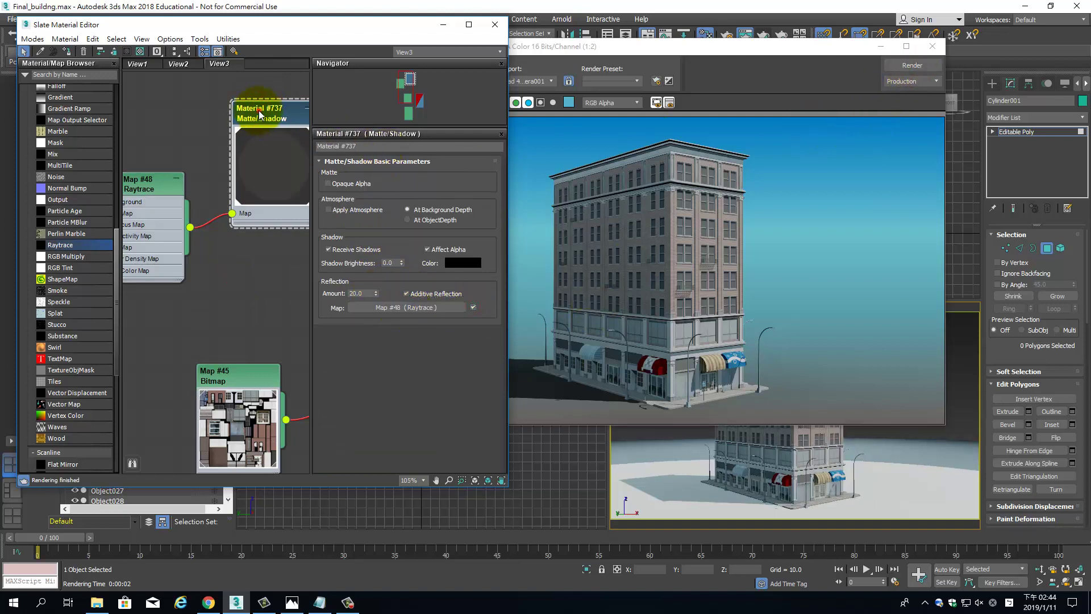
- Show the background in the Matte/Shadow material's preview and render the physical camera view
{"action": "left_click", "coordinate": [139, 52]}
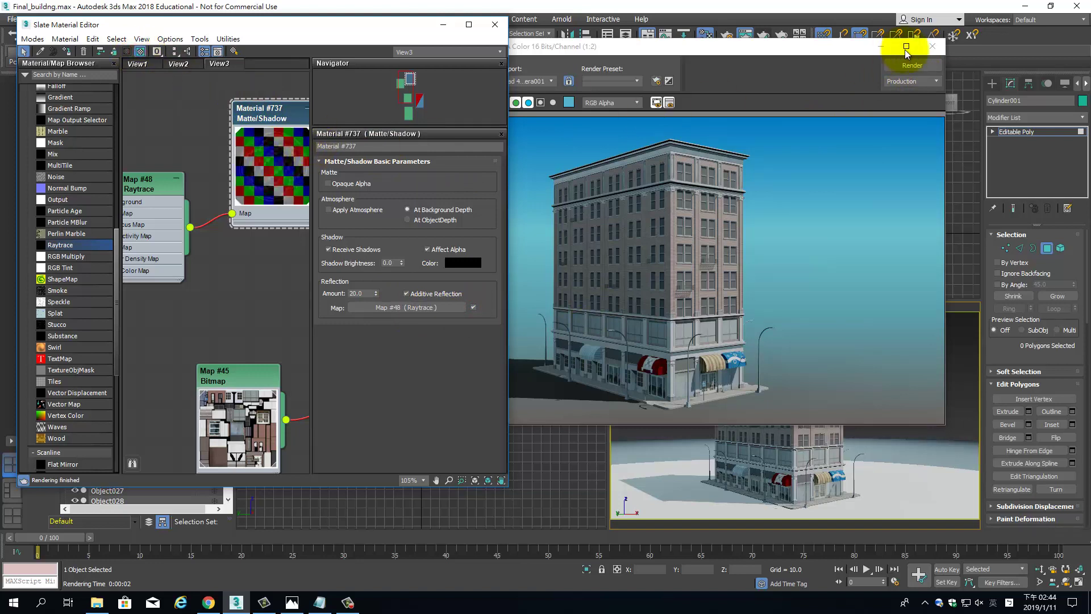
{"action": "left_click", "coordinate": [911, 64]}
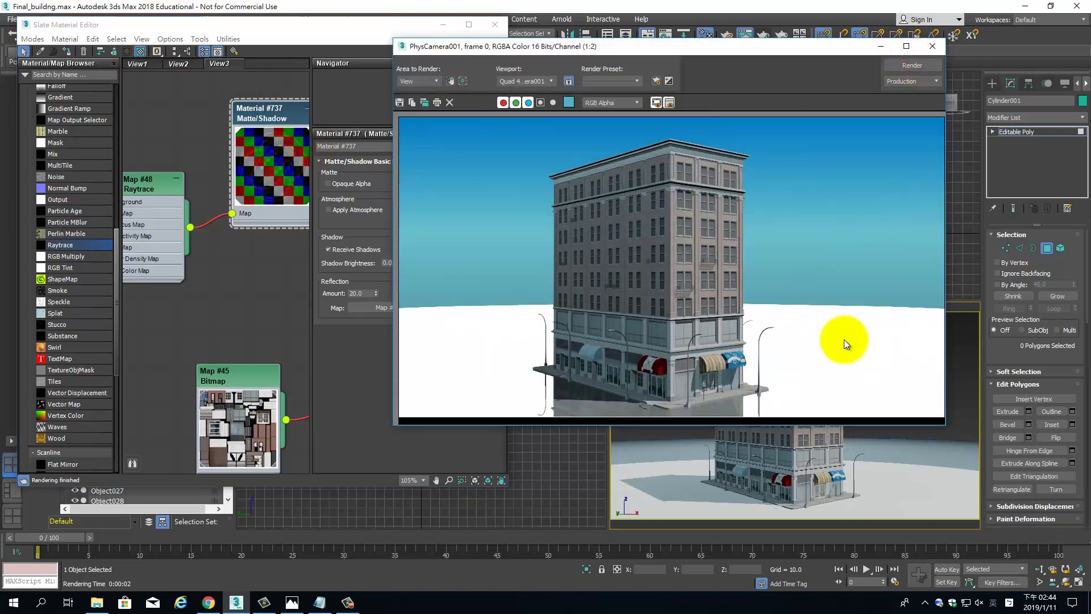
- Try a camera render with the Matte/Shadow material's Additive Reflection turned off, and turn the option back on
{"action": "left_click", "coordinate": [361, 381]}
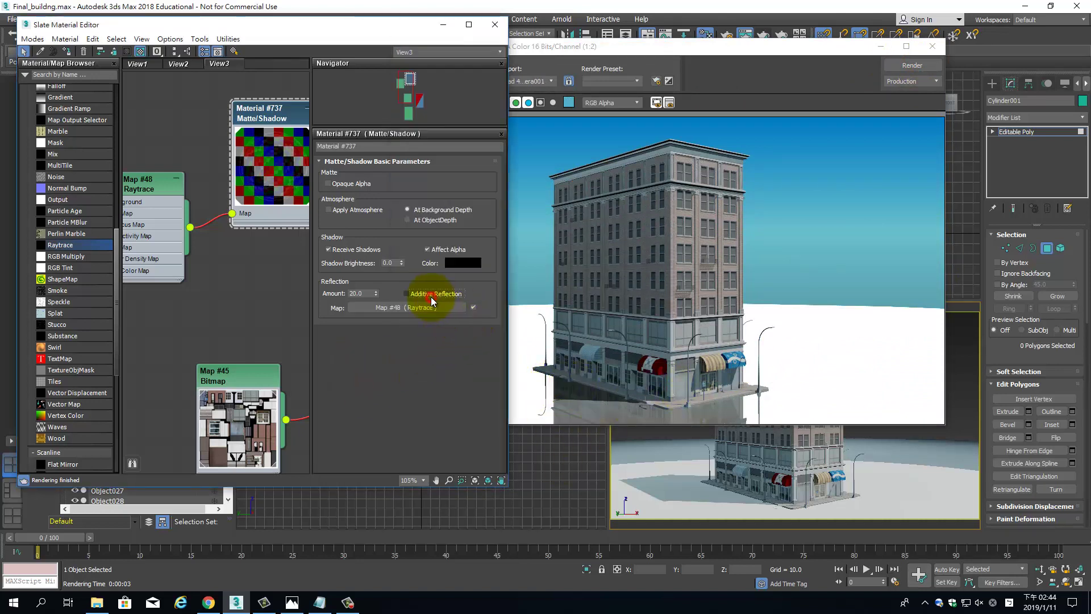
{"action": "left_click", "coordinate": [907, 66]}
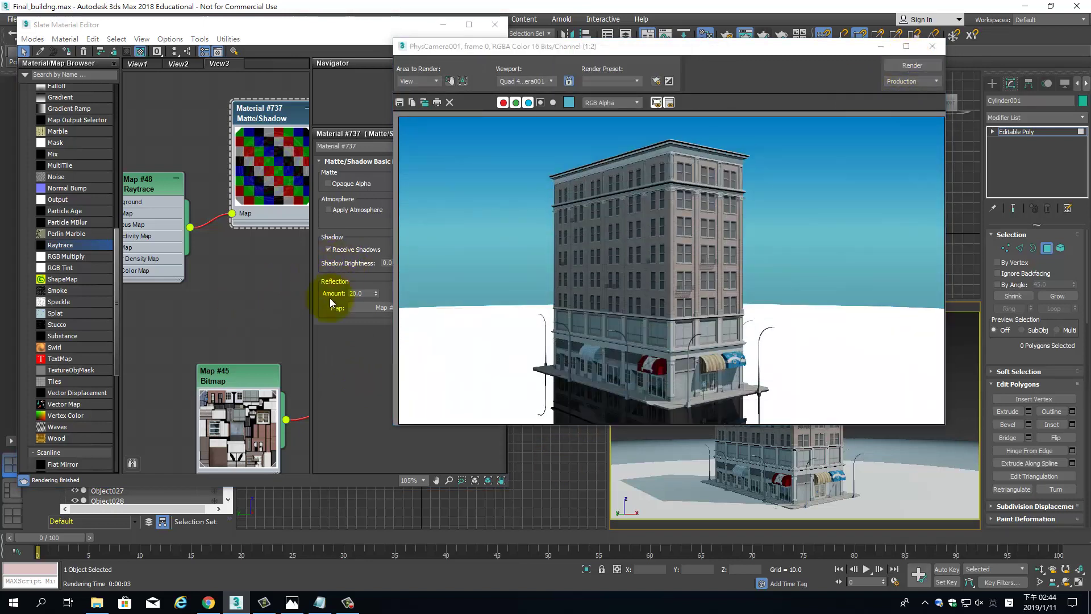
{"action": "left_click", "coordinate": [329, 300]}
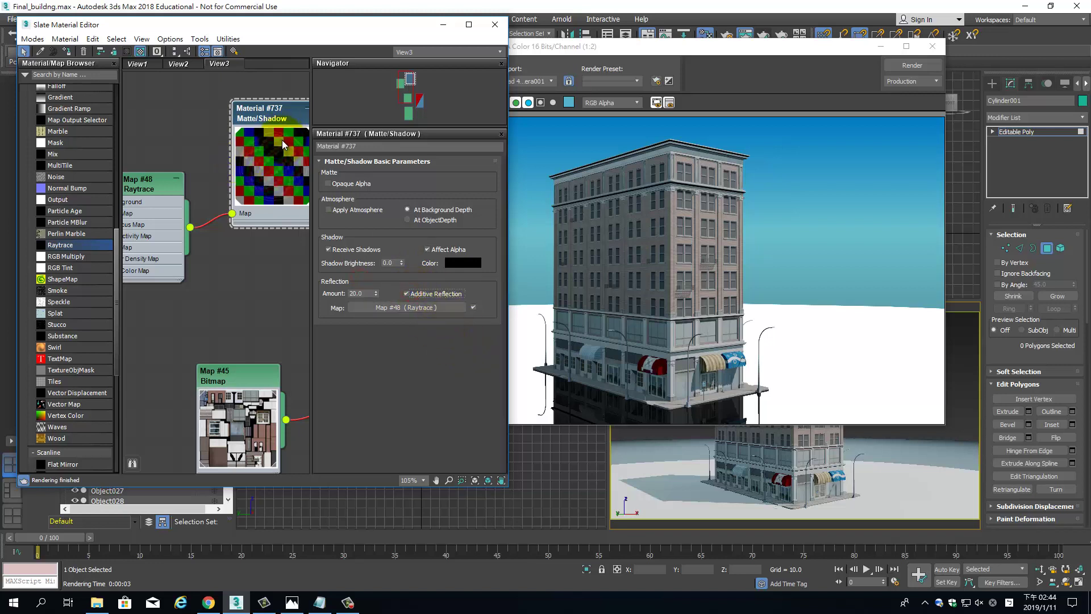
- Set the Raytrace map's attenuation falloff type to Linear and render the camera view
{"action": "mouse_move", "coordinate": [151, 183]}
{"action": "left_mouse_down"}
{"action": "mouse_move", "coordinate": [226, 183]}
{"action": "mouse_move", "coordinate": [163, 183]}
{"action": "left_mouse_up"}
{"action": "left_click", "coordinate": [411, 308]}
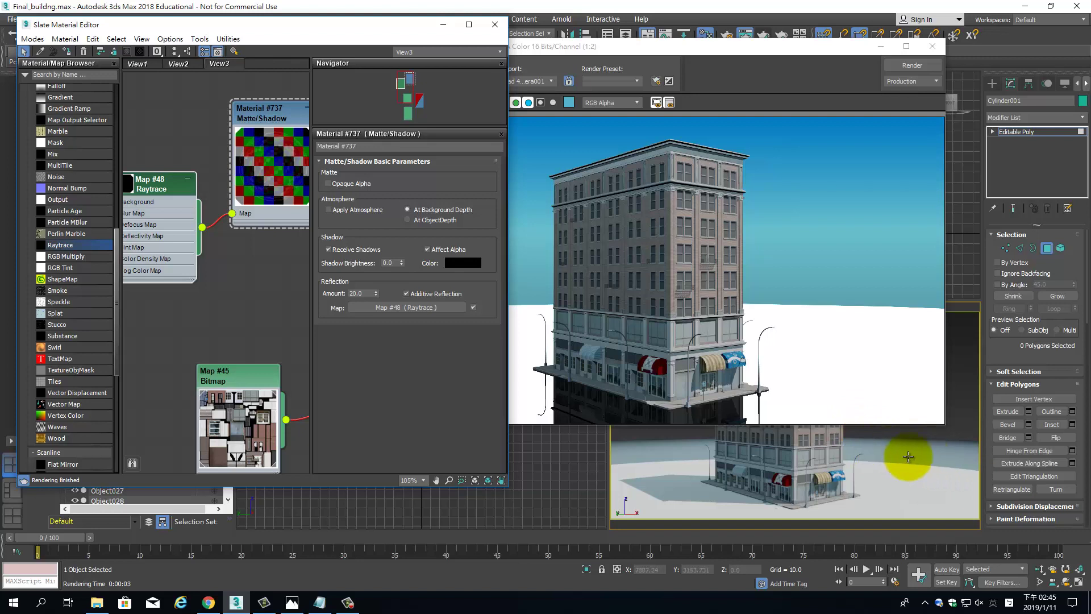
{"action": "double_click", "coordinate": [161, 187]}
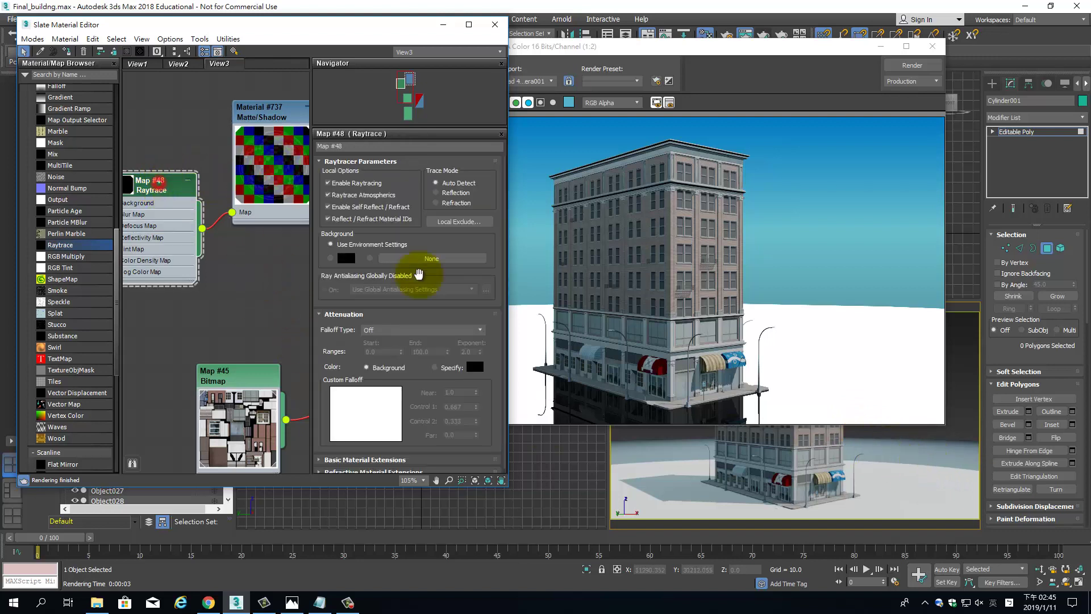
{"action": "left_click", "coordinate": [386, 328]}
{"action": "left_click", "coordinate": [391, 347]}
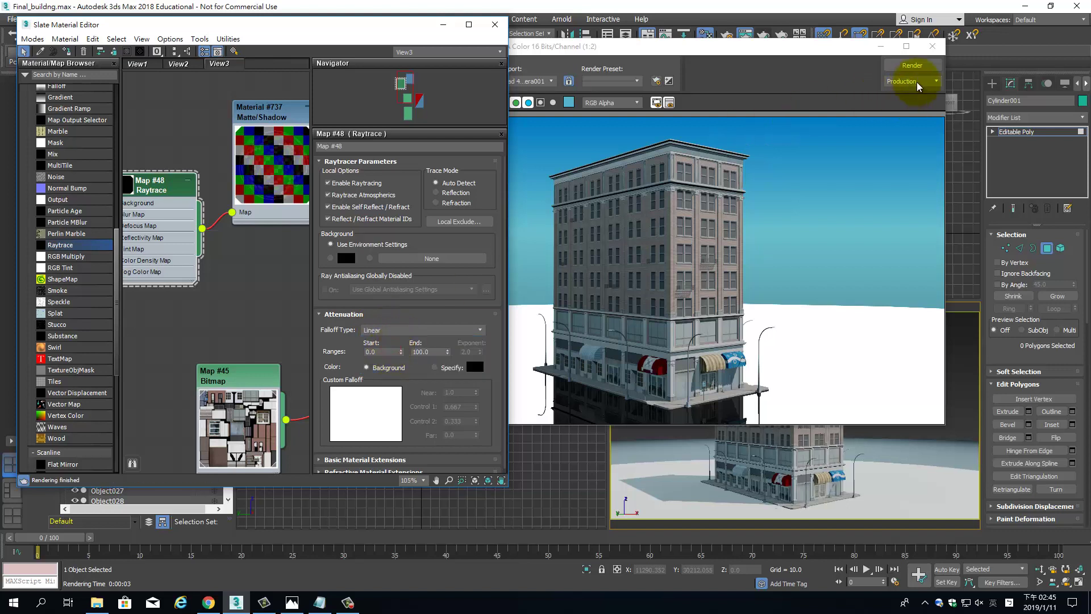
{"action": "left_click", "coordinate": [912, 65]}
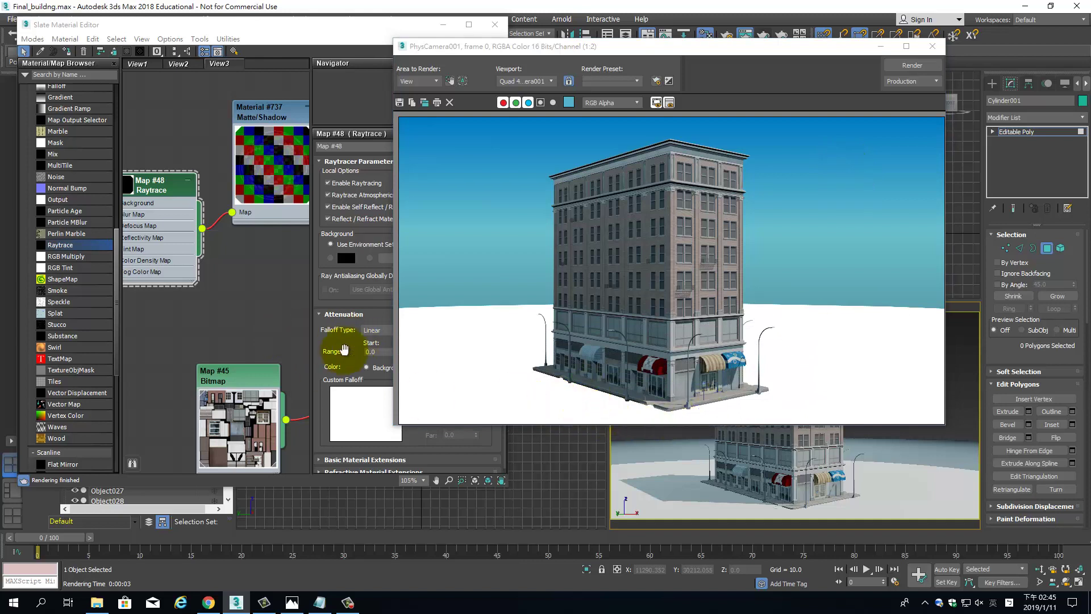
- Set the Raytrace map's Linear attenuation end range to 5000 with the specified black attenuation color, and render the camera view
{"action": "left_click", "coordinate": [386, 330]}
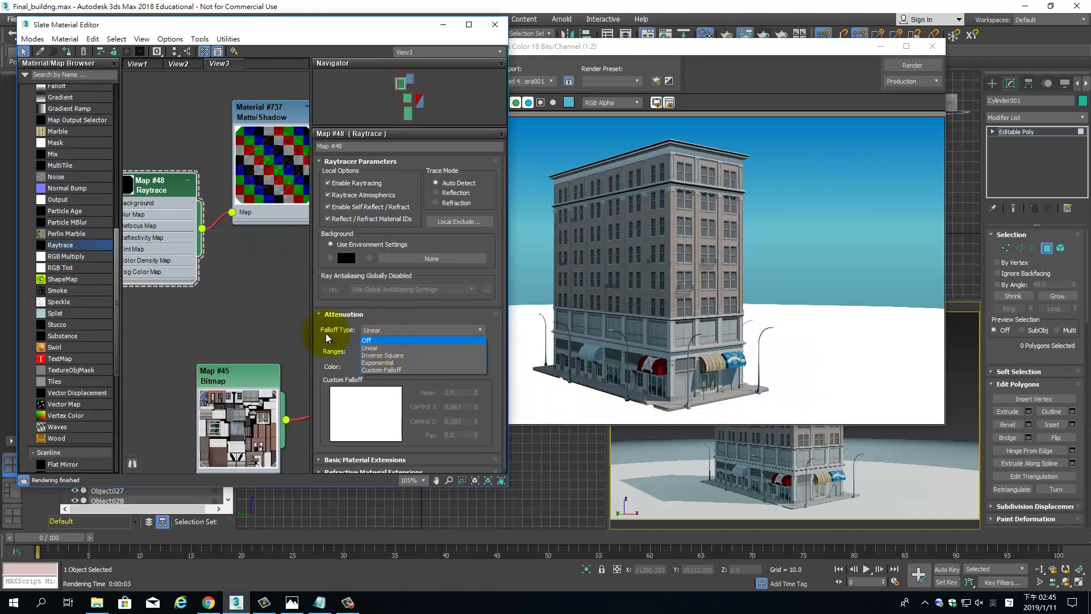
{"action": "left_click", "coordinate": [370, 348]}
{"action": "double_click", "coordinate": [432, 352]}
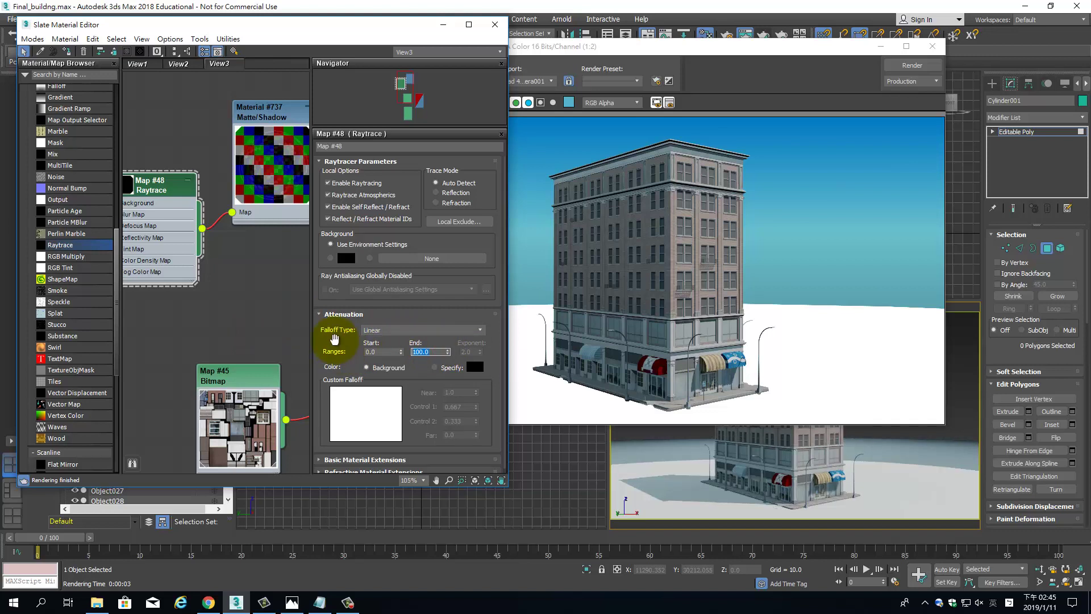
{"action": "type", "text": "5000"}
{"action": "key", "text": "Return"}
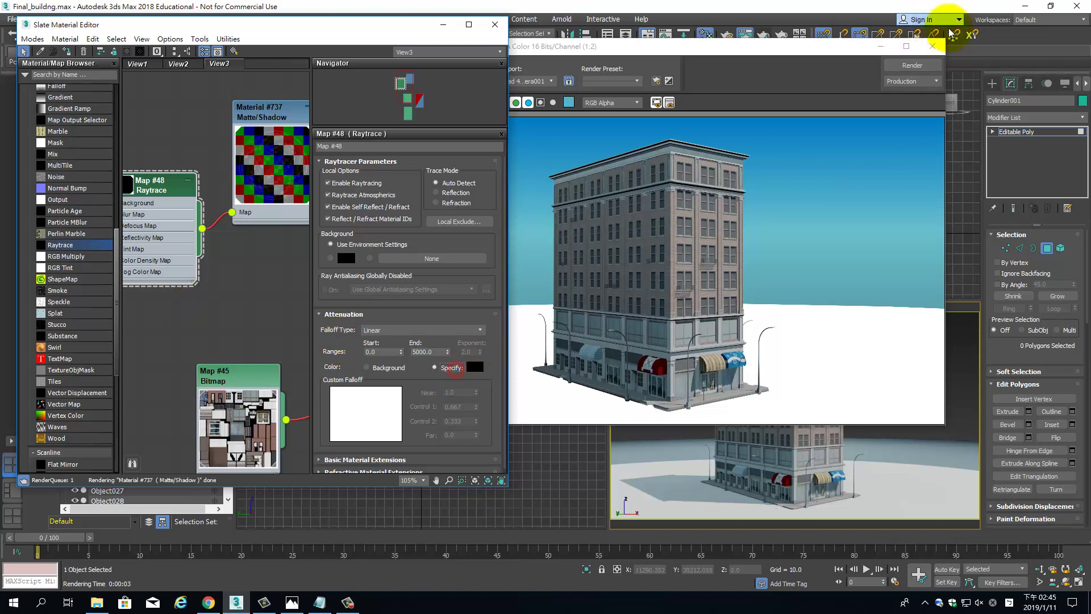
{"action": "left_click", "coordinate": [931, 65]}
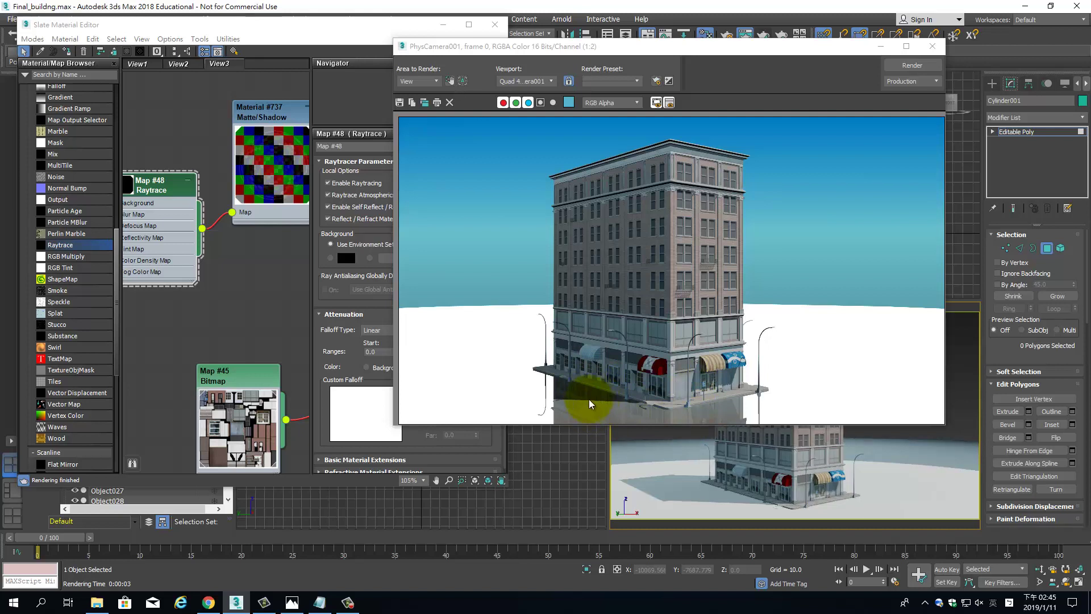
- Set the Raytrace map's attenuation end range to 500 and render the camera view
{"action": "left_click", "coordinate": [350, 356]}
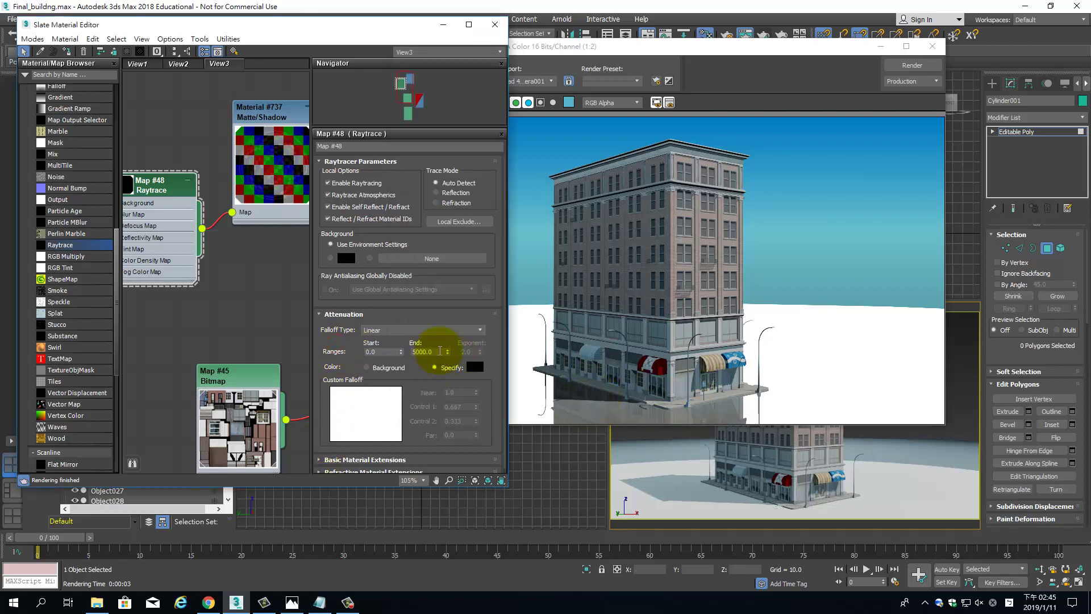
{"action": "left_click_drag", "start_coordinate": [440, 351], "coordinate": [390, 352]}
{"action": "type", "text": "5000"}
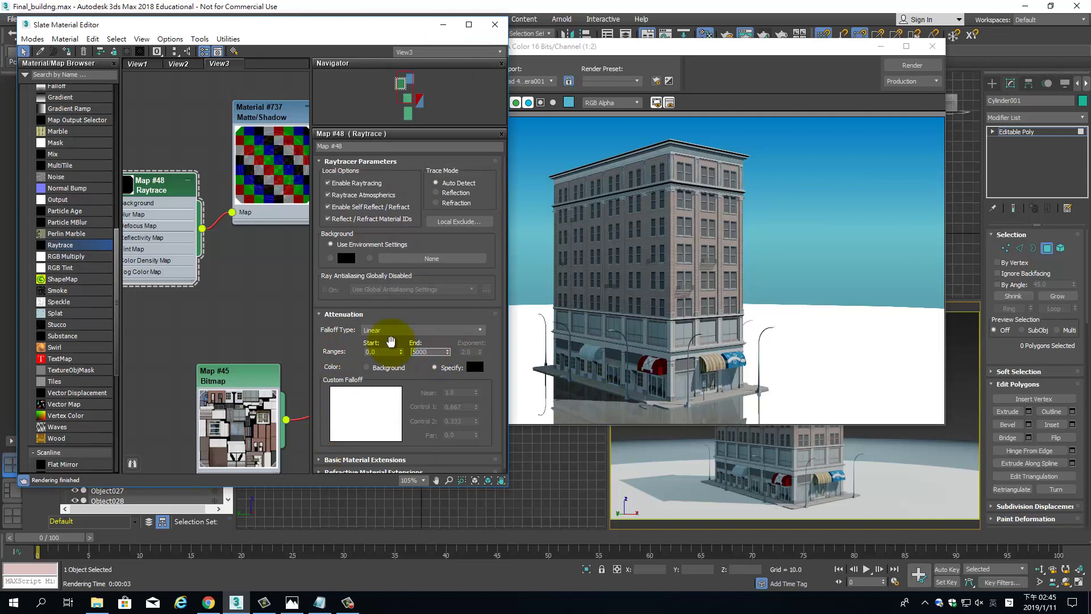
{"action": "key", "text": "BackSpace"}
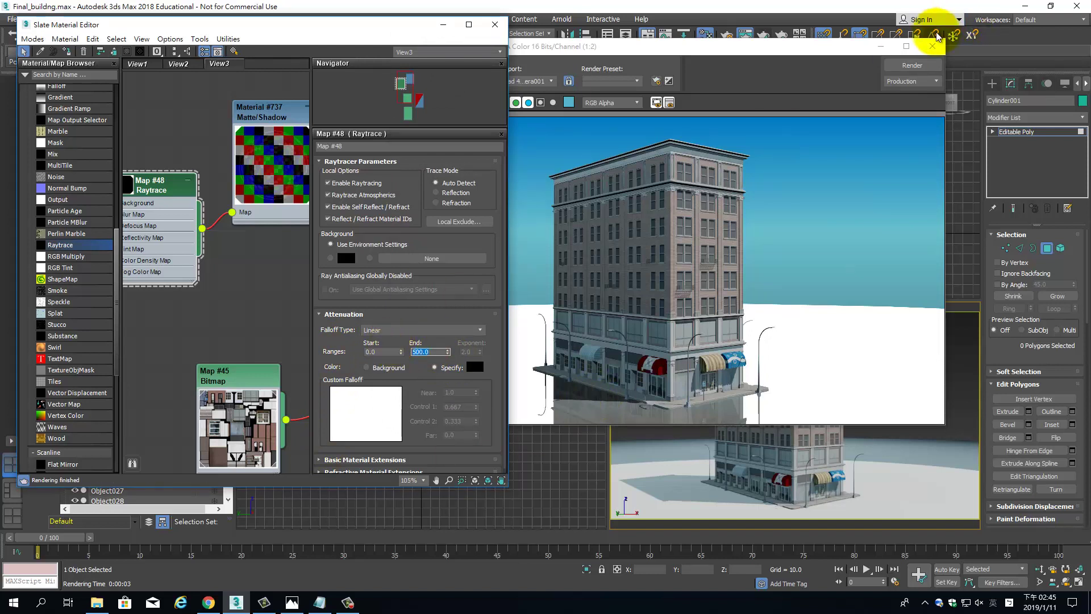
{"action": "left_click", "coordinate": [912, 65]}
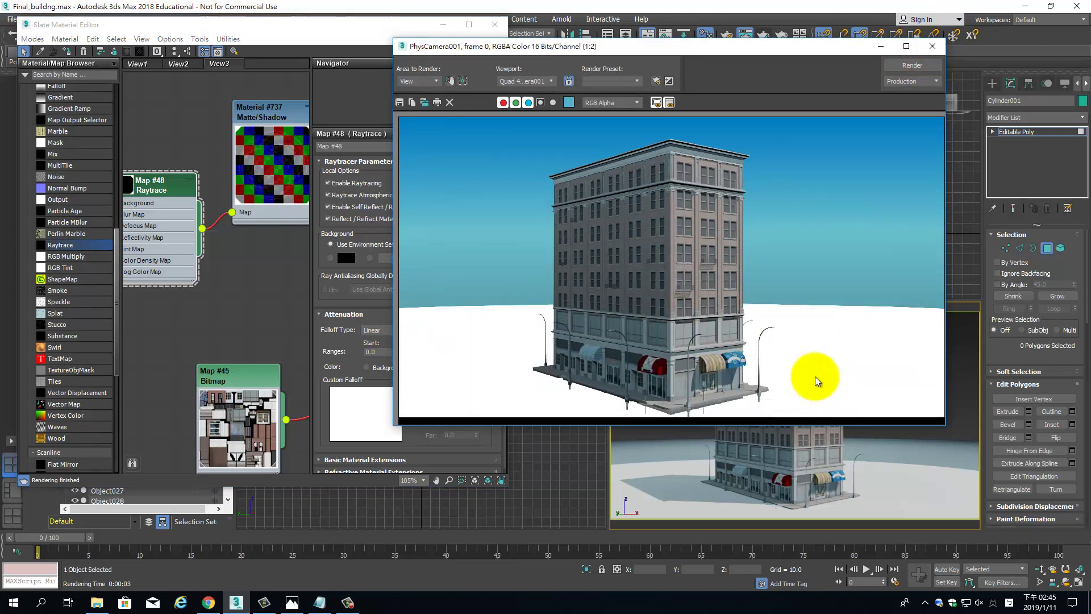
- Set the Raytrace map's attenuation end range to 1000 and render the camera view
{"action": "left_click", "coordinate": [345, 349]}
{"action": "double_click", "coordinate": [432, 352]}
{"action": "type", "text": "1000"}
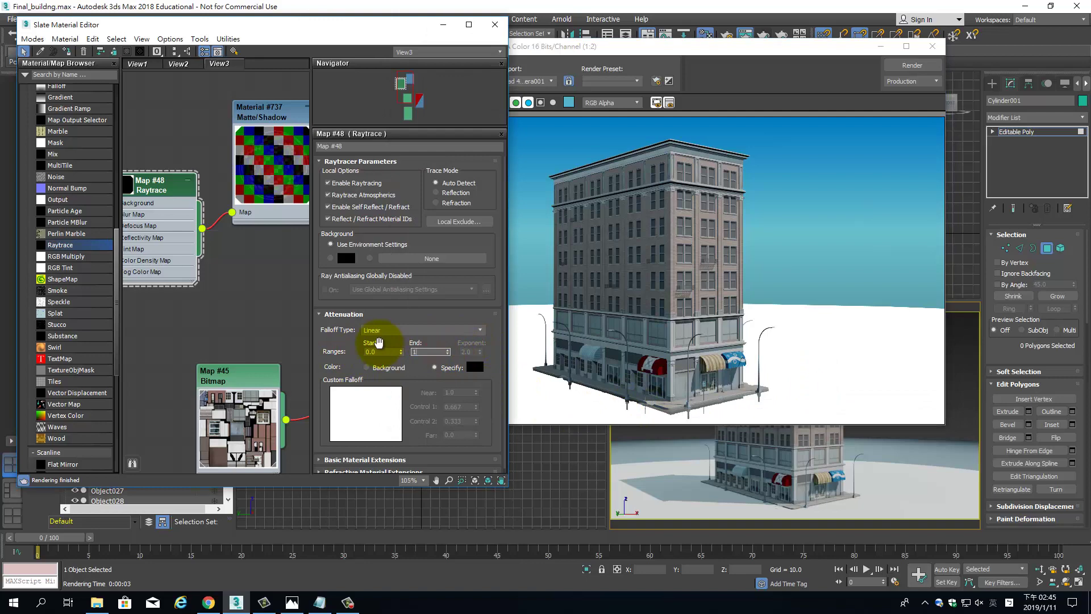
{"action": "key", "text": "Return"}
{"action": "left_click", "coordinate": [913, 67]}
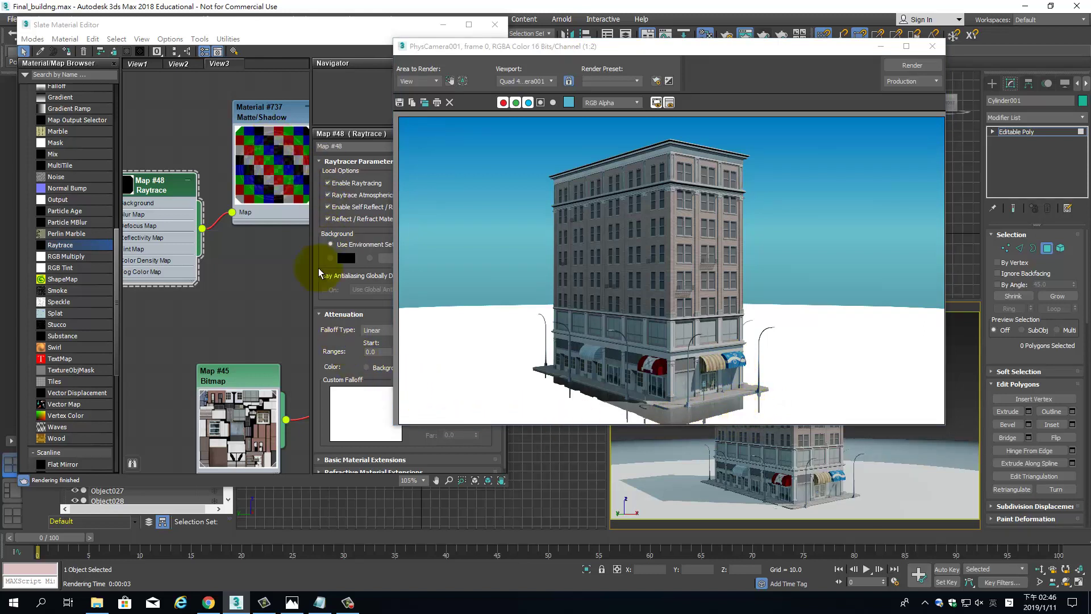
- Set the Raytrace map's attenuation color to Background and its background to the solid black color, and render the camera view
{"action": "left_click", "coordinate": [328, 336]}
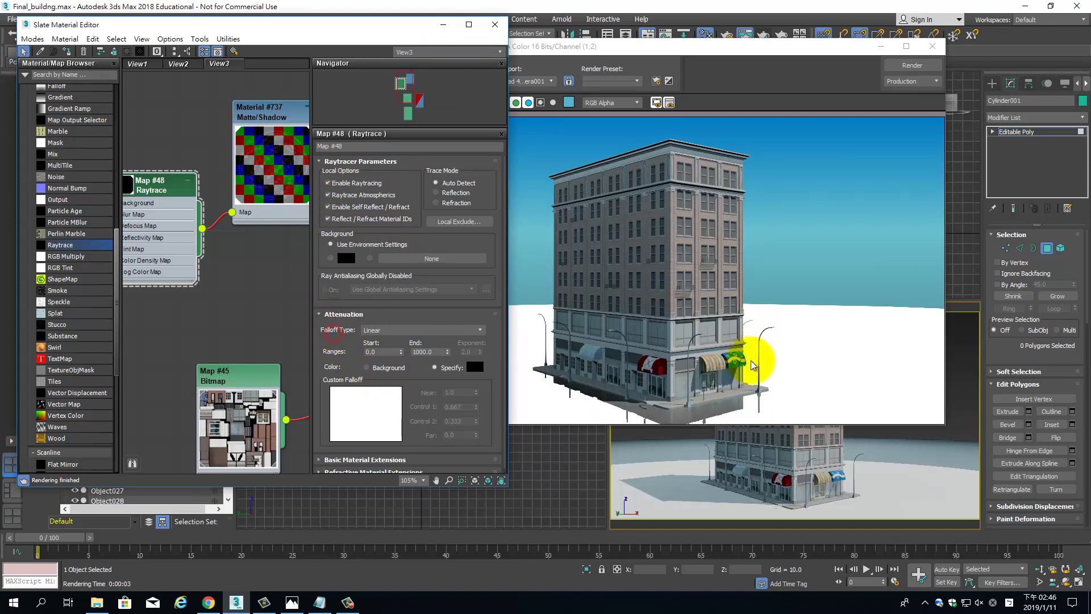
{"action": "left_click", "coordinate": [368, 368]}
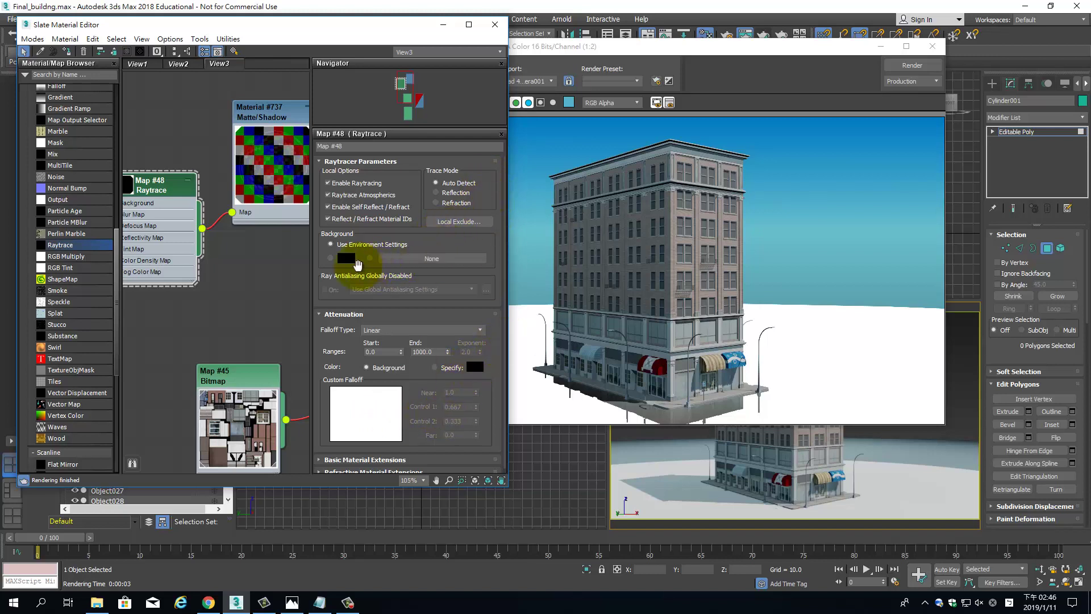
{"action": "left_click", "coordinate": [330, 259]}
{"action": "left_click", "coordinate": [888, 81]}
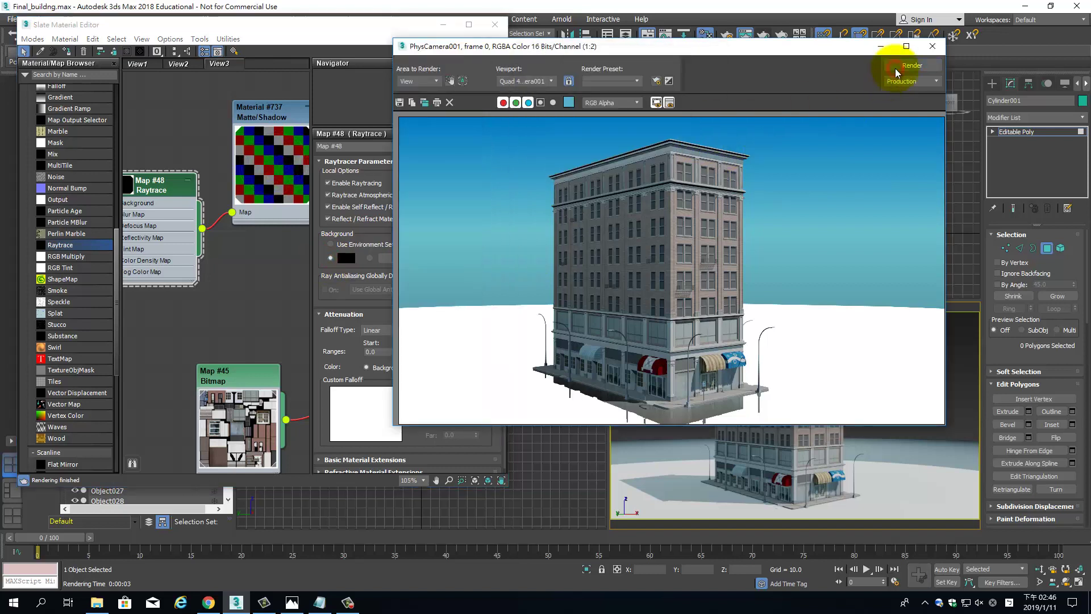
{"action": "left_click", "coordinate": [896, 67]}
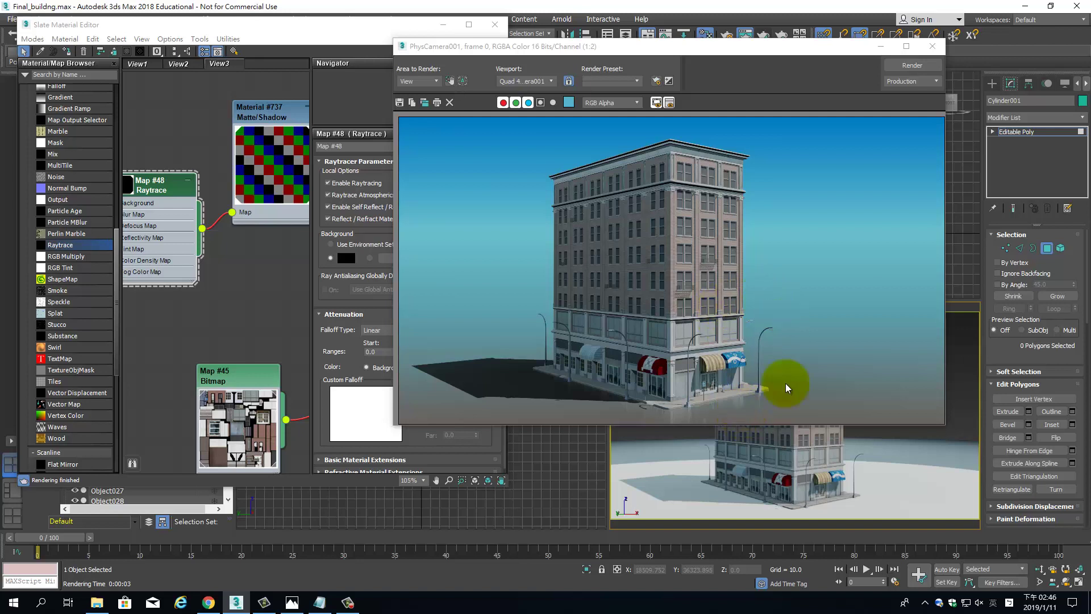
- Reframe the camera to include more ground in front of the building, and render it with the Raytrace attenuation end range at 1500
{"action": "middle_click_drag", "start_coordinate": [841, 480], "coordinate": [840, 318]}
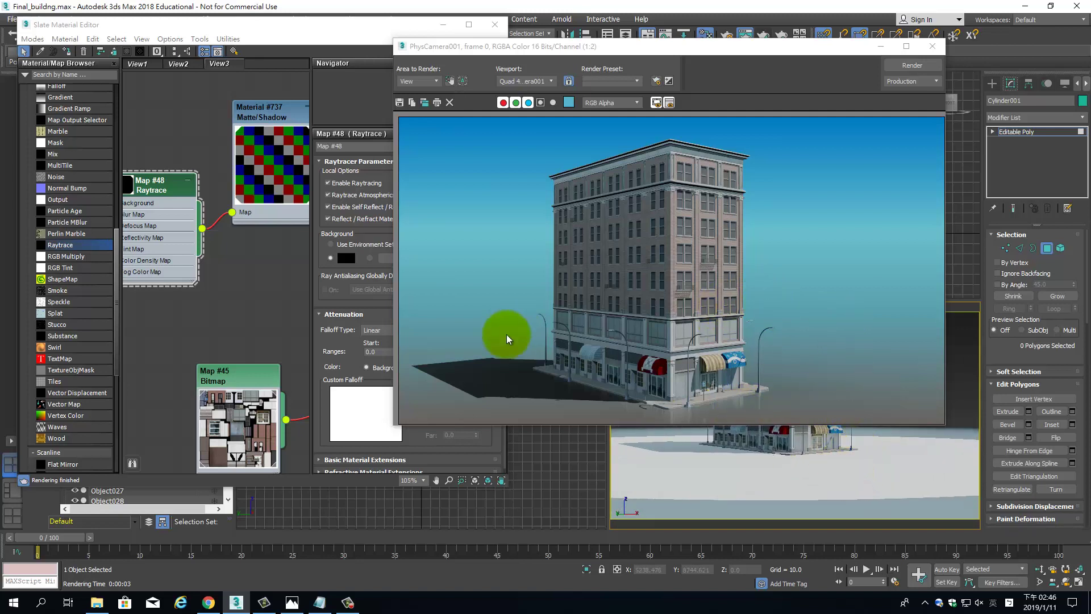
{"action": "left_click", "coordinate": [383, 366]}
{"action": "double_click", "coordinate": [423, 351]}
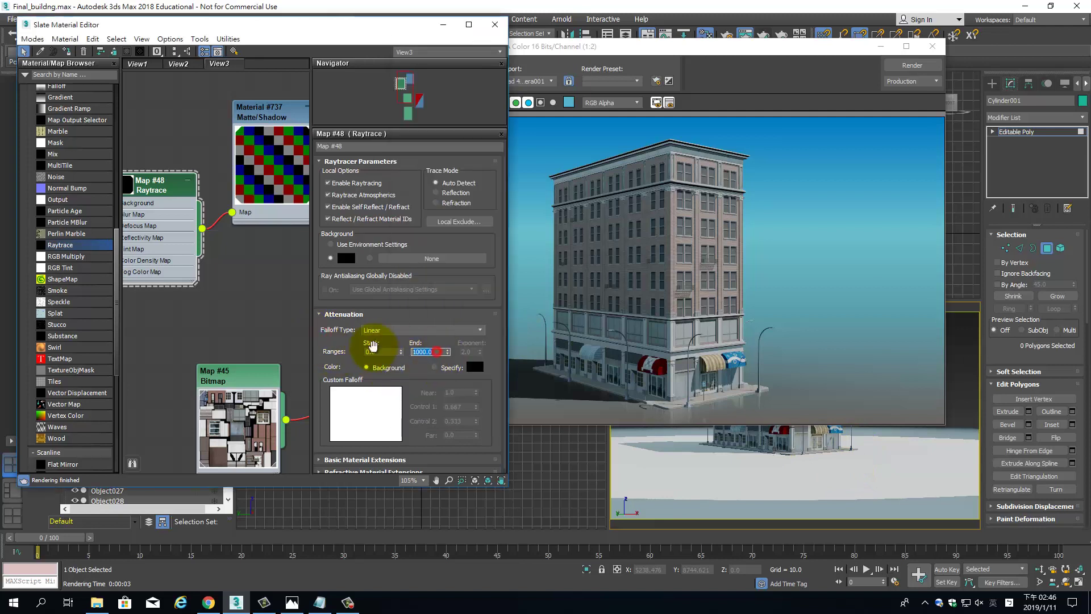
{"action": "type", "text": "1500"}
{"action": "key", "text": "Return"}
{"action": "left_click", "coordinate": [880, 67]}
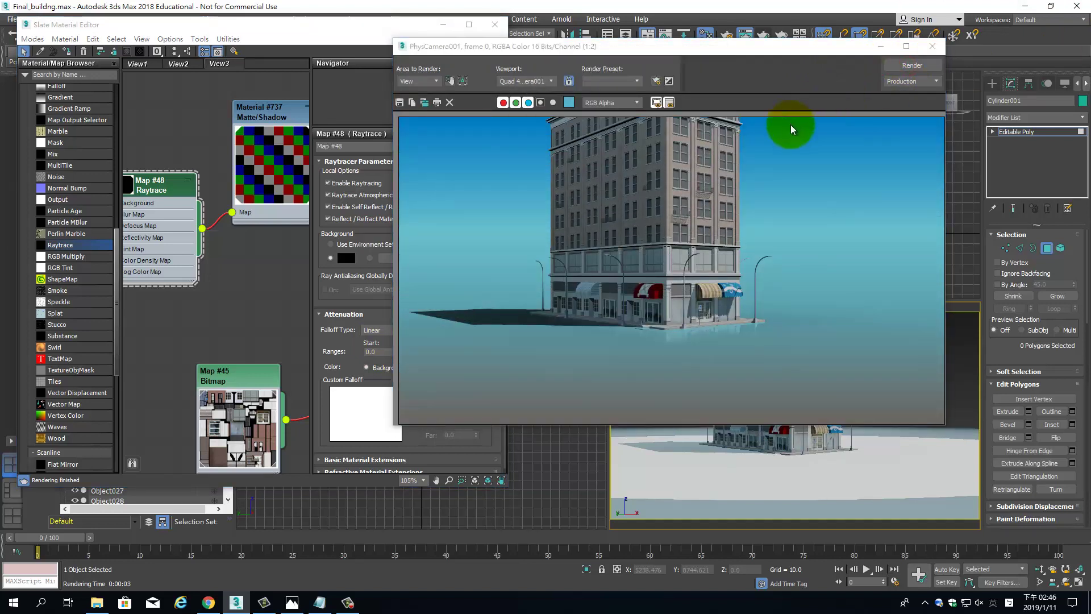
- Set the Raytrace map's attenuation end range to 5000, render the reframed camera view, and inspect the building's ground reflection
{"action": "left_click", "coordinate": [335, 341]}
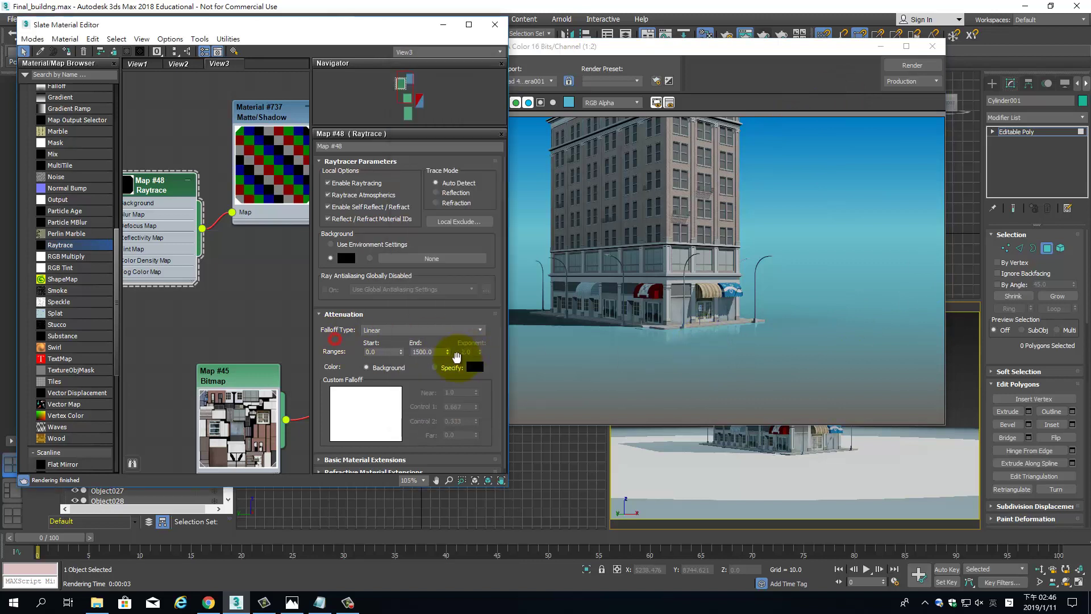
{"action": "double_click", "coordinate": [434, 352]}
{"action": "type", "text": "5000"}
{"action": "key", "text": "Return"}
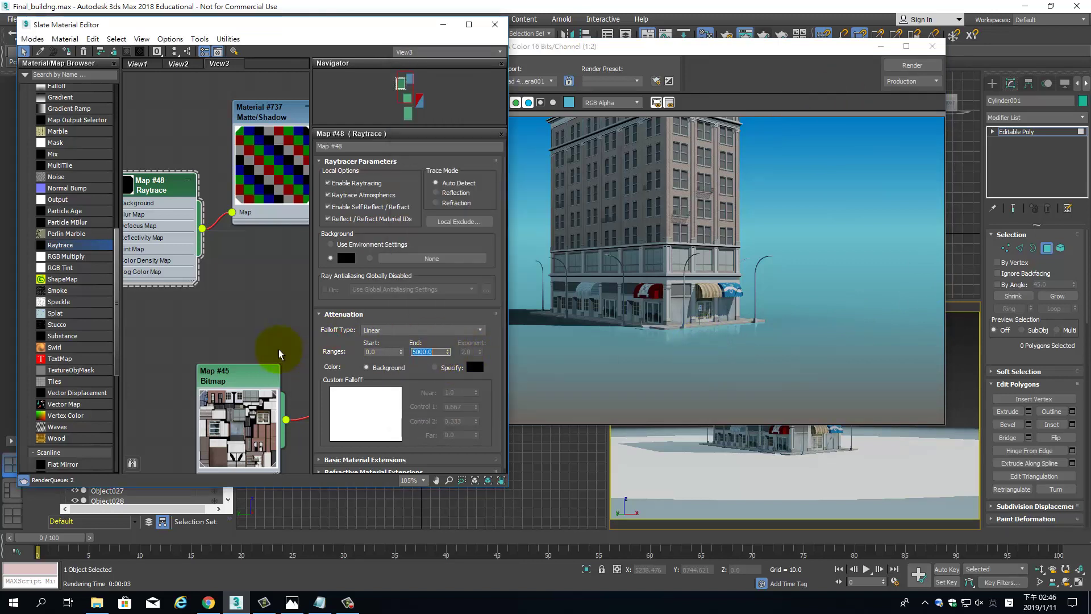
{"action": "left_click", "coordinate": [892, 66]}
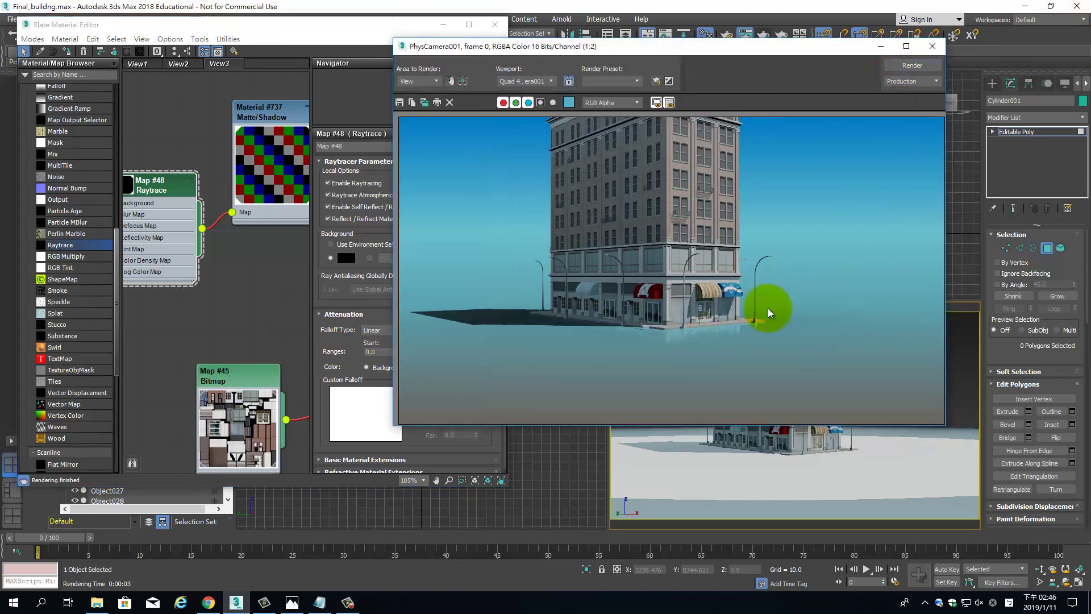
{"action": "left_click_drag", "start_coordinate": [805, 308], "coordinate": [653, 401]}
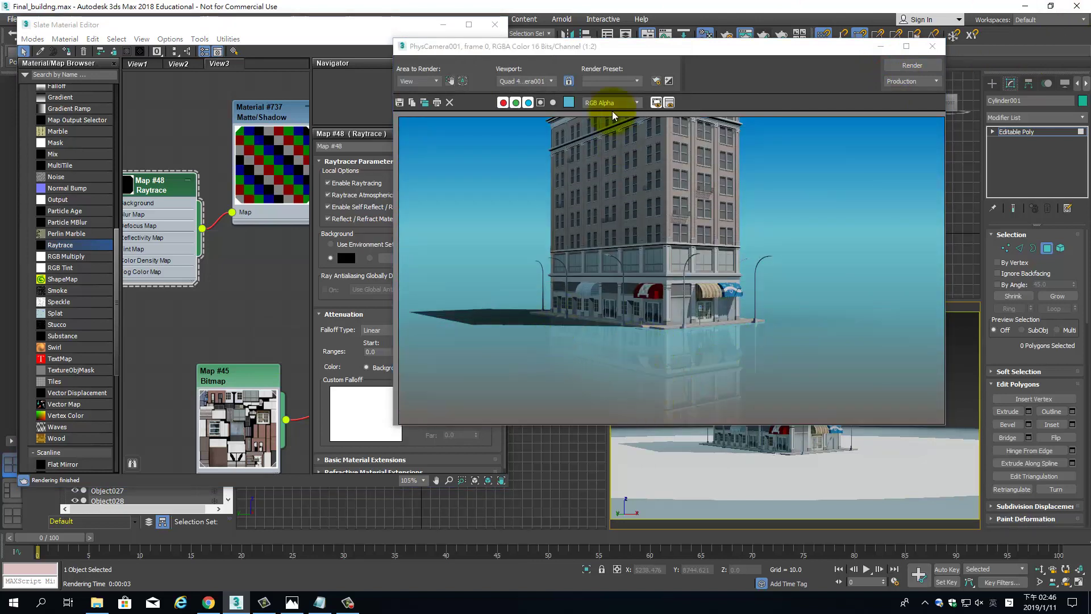
{"action": "left_click_drag", "start_coordinate": [562, 374], "coordinate": [560, 412]}
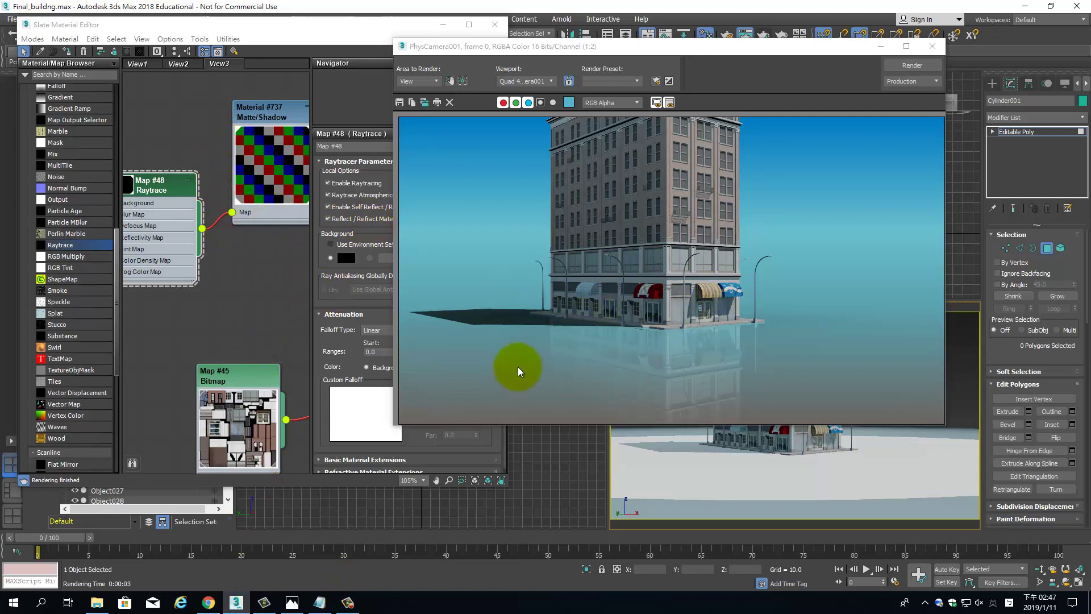
- Move the Raytrace map's node up slightly beside the Matte/Shadow material
{"action": "left_click_drag", "start_coordinate": [265, 108], "coordinate": [270, 110]}
{"action": "left_click_drag", "start_coordinate": [161, 182], "coordinate": [161, 171]}
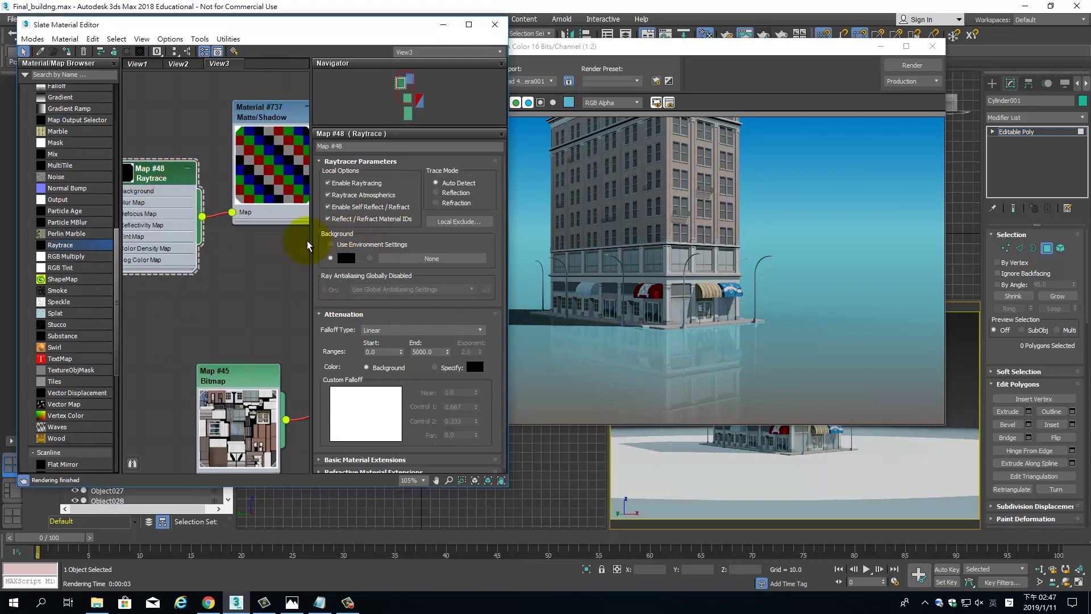